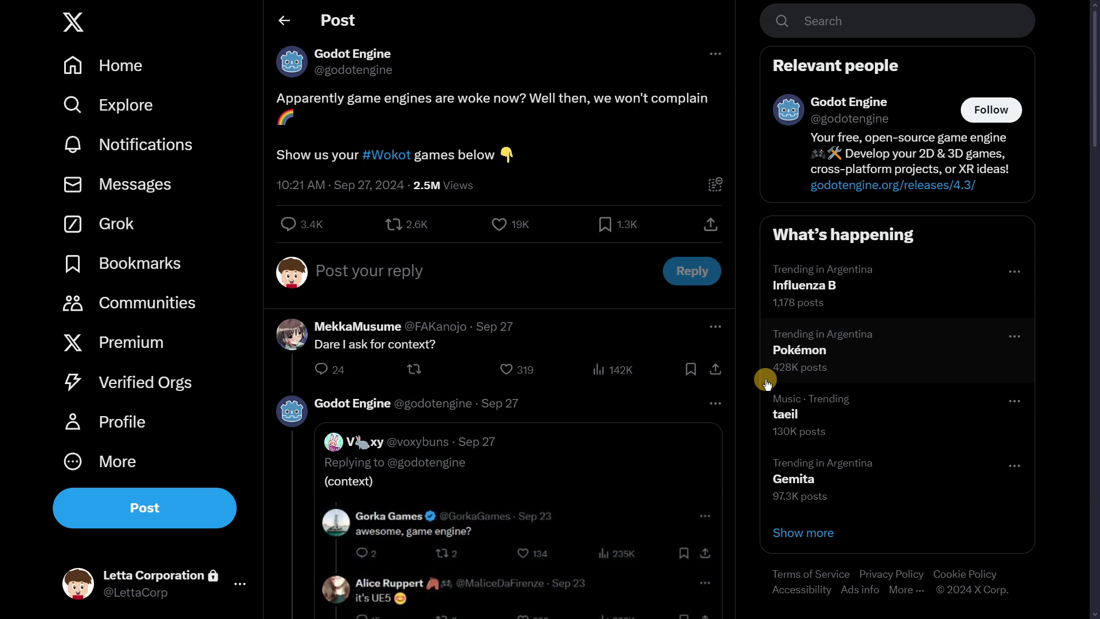
- Switch from the Godot Engine post on X to the Unity editor showing SampleScene
key("alt+Tab")
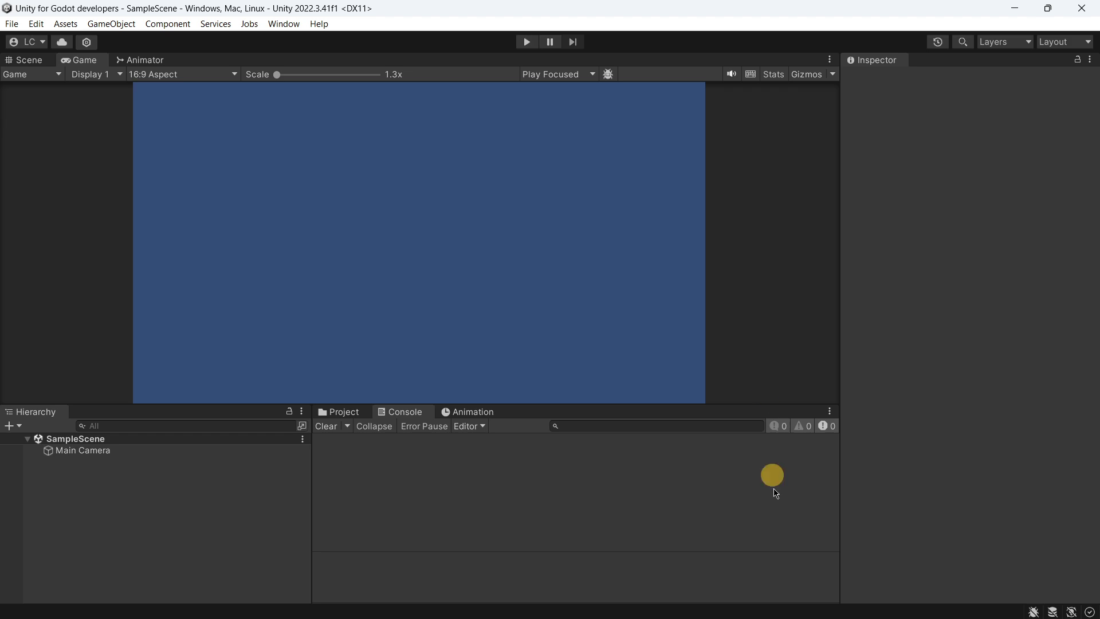
- Bring the Godot 4.3 editor for the 'Unit for Godot devs' project to the front
left_click(817, 600)
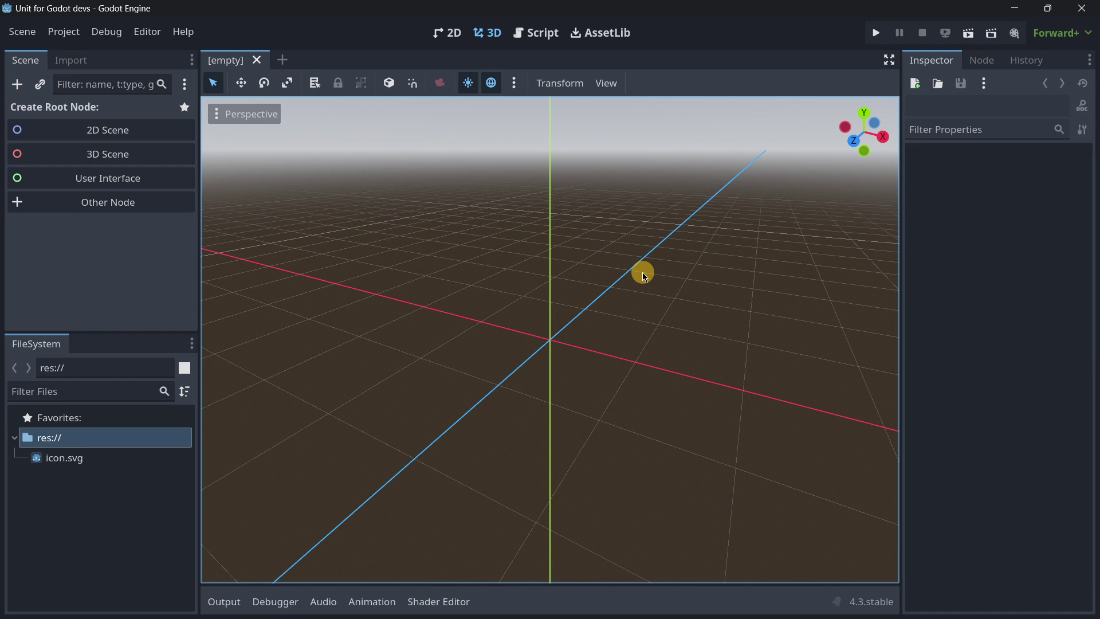
- Switch the Godot editor from the 3D viewport to the 2D workspace
left_click(448, 32)
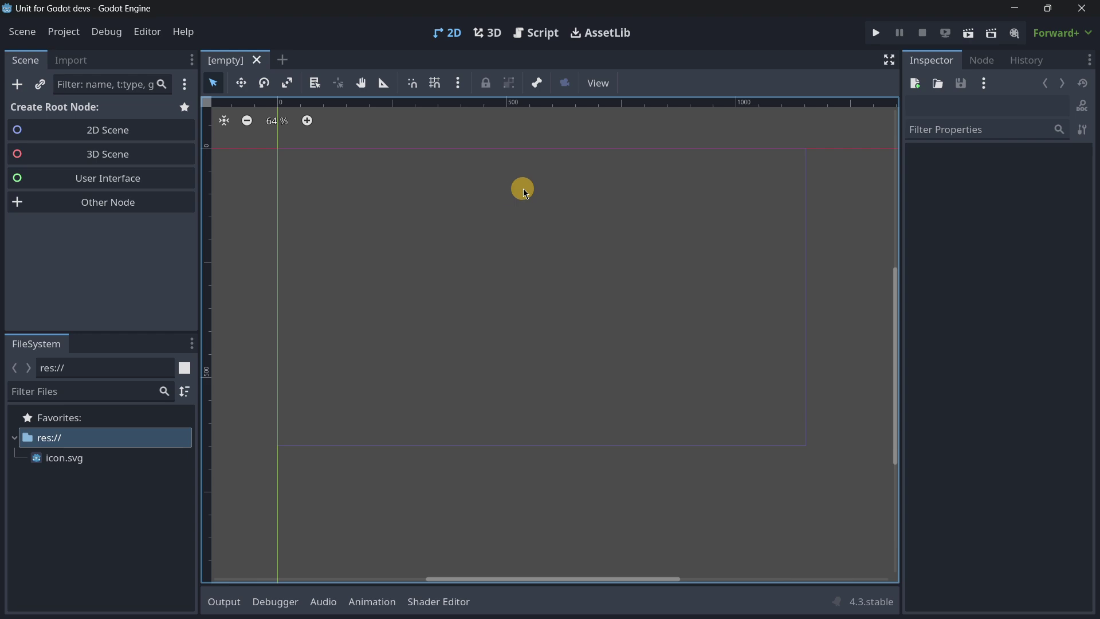
- Create a User Interface root node named Main and save the scene as main.tscn
left_click(131, 186)
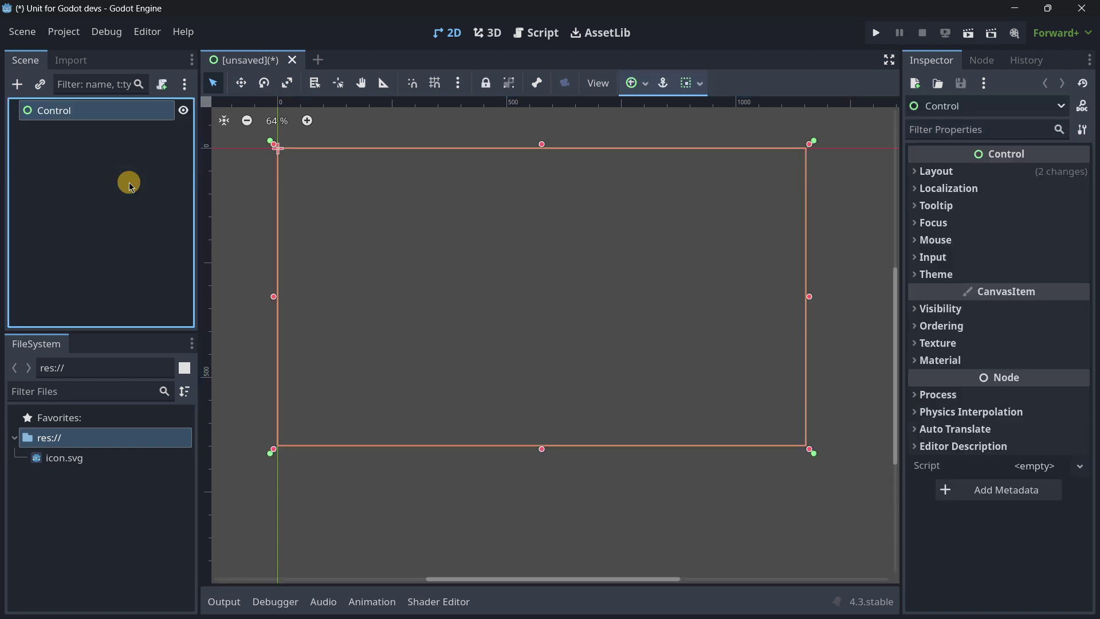
key("F2")
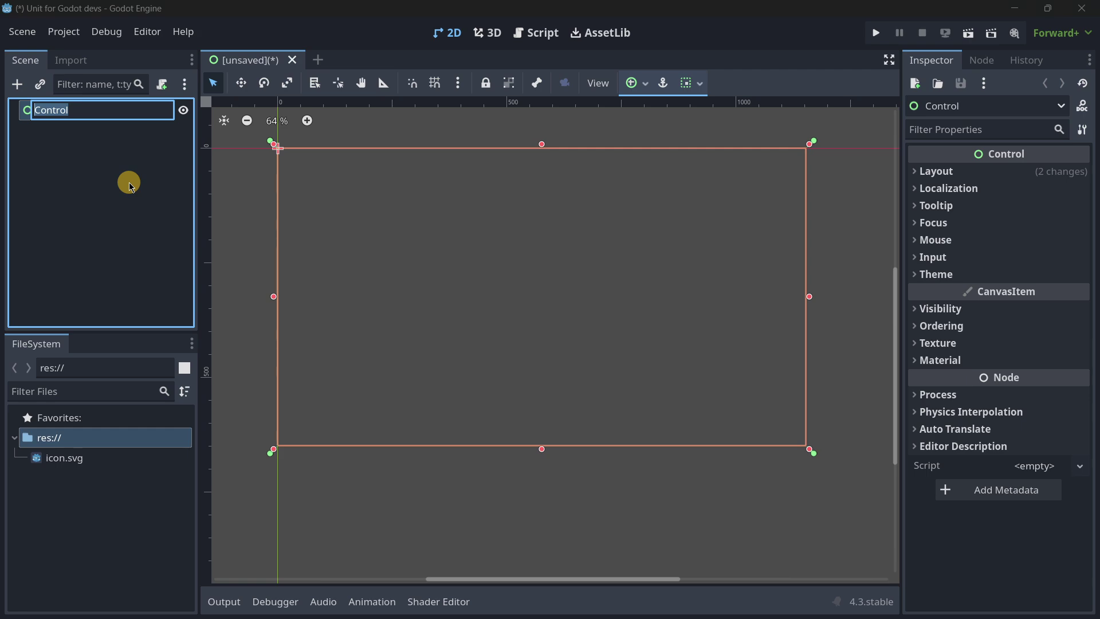
type("Main")
key("Return")
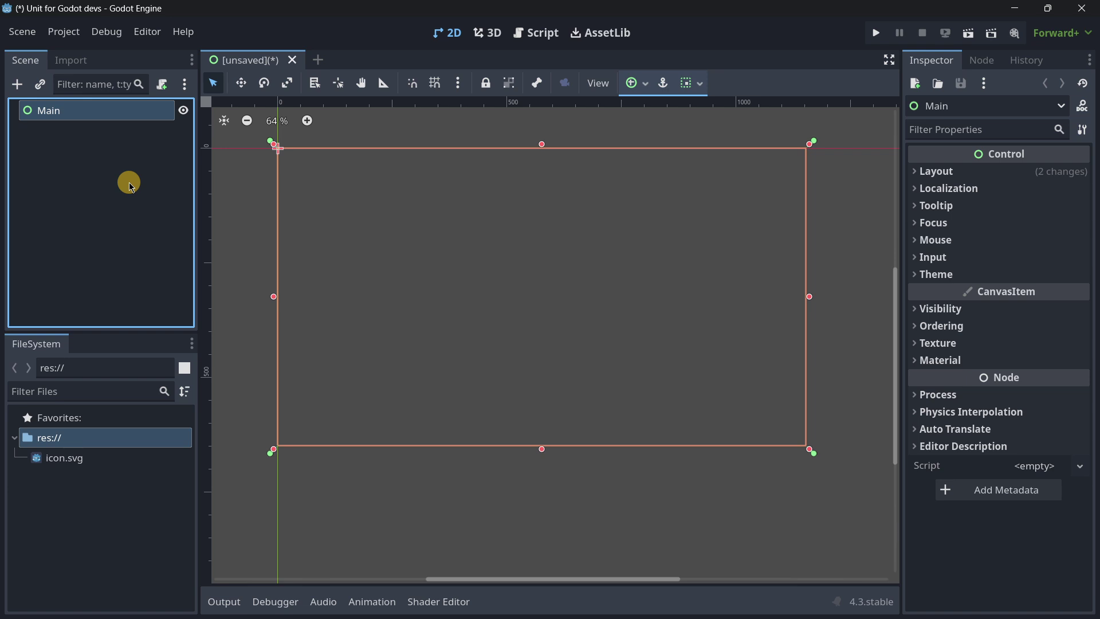
key("ctrl+s")
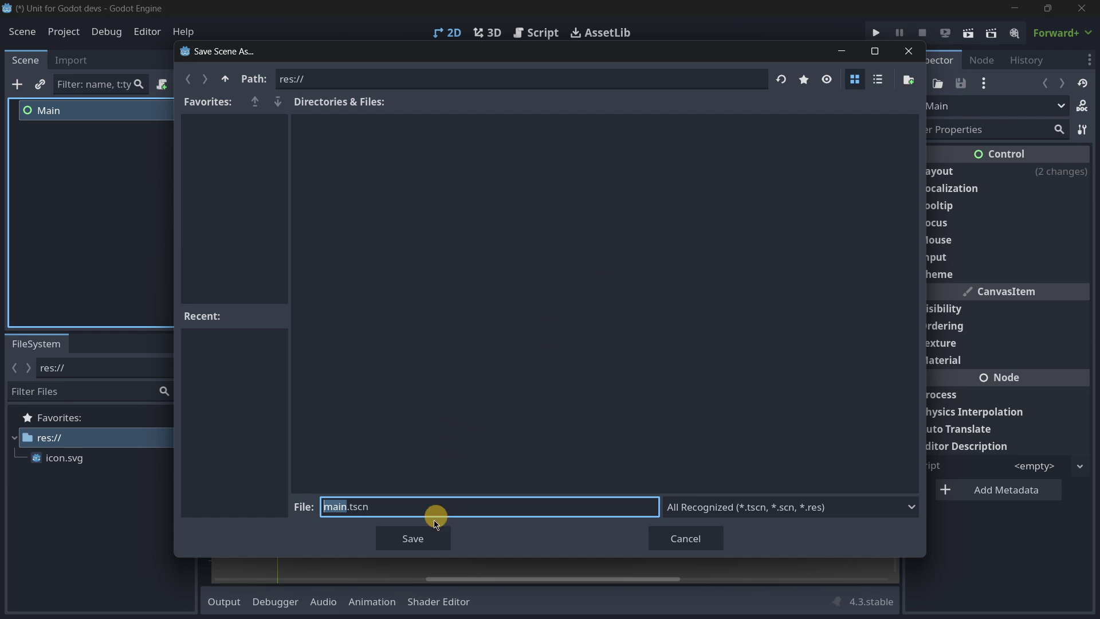
left_click(429, 537)
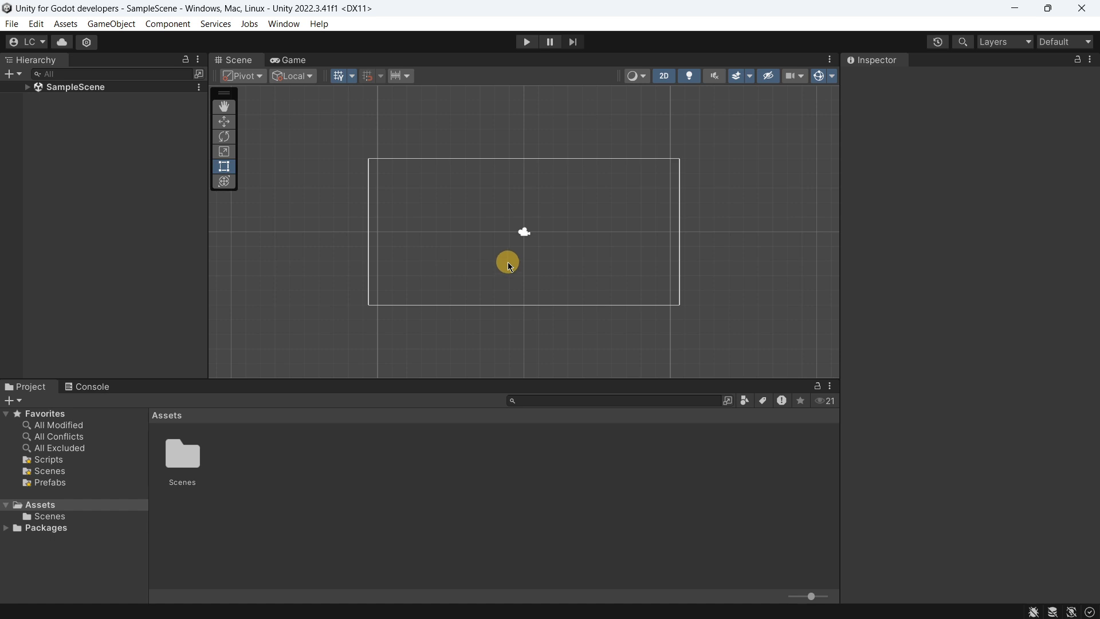
- Add a UI Canvas with its EventSystem to Unity's SampleScene hierarchy
left_click(31, 90)
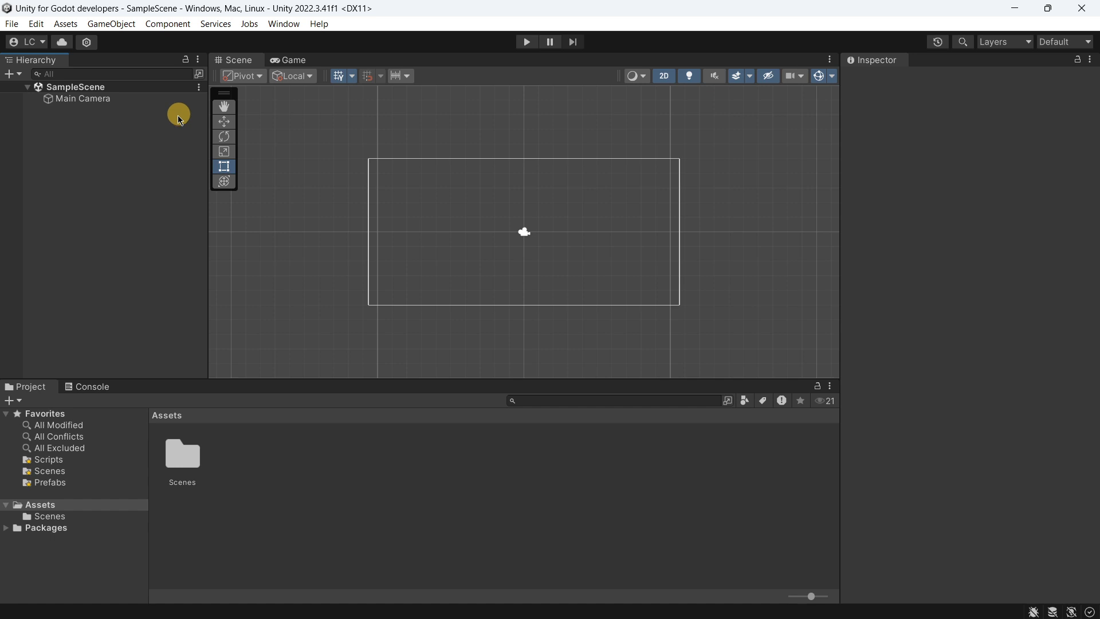
right_click(95, 133)
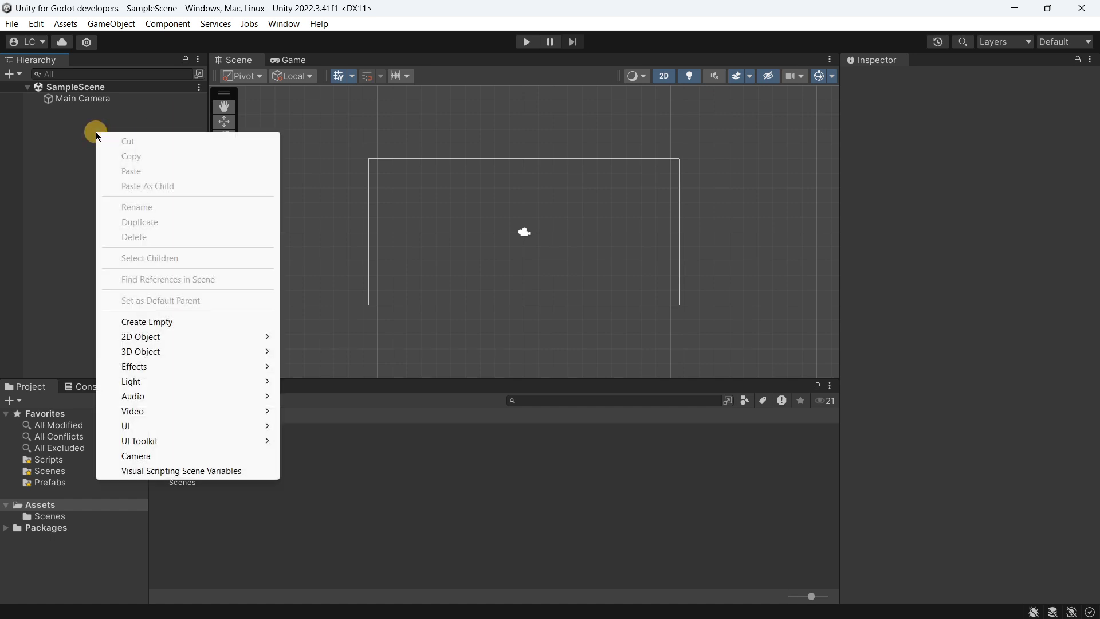
mouse_move(137, 429)
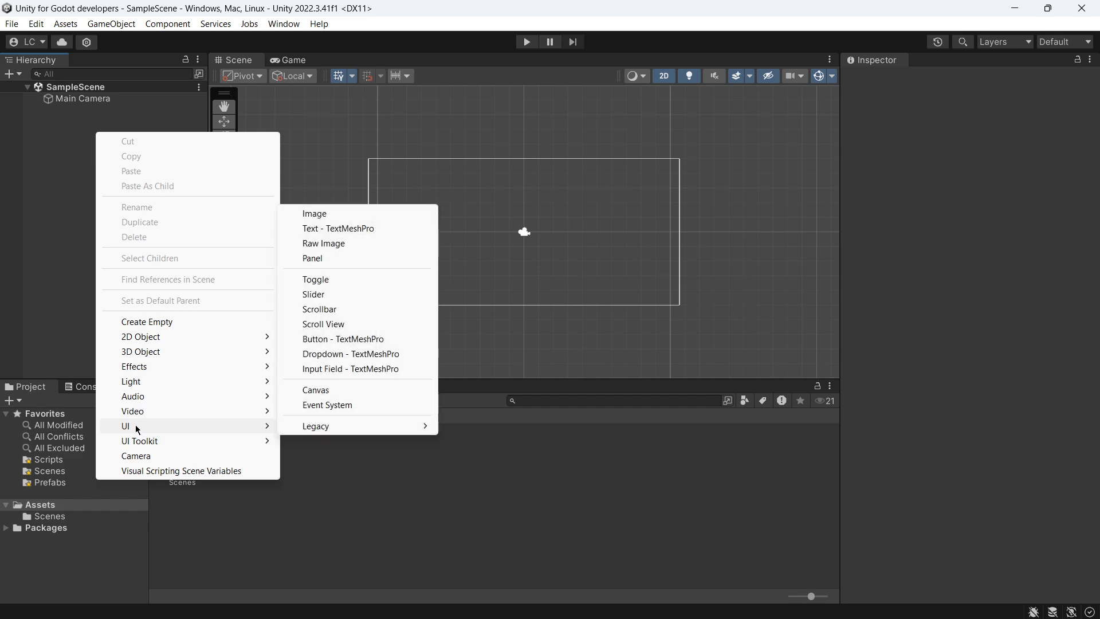
left_click(317, 390)
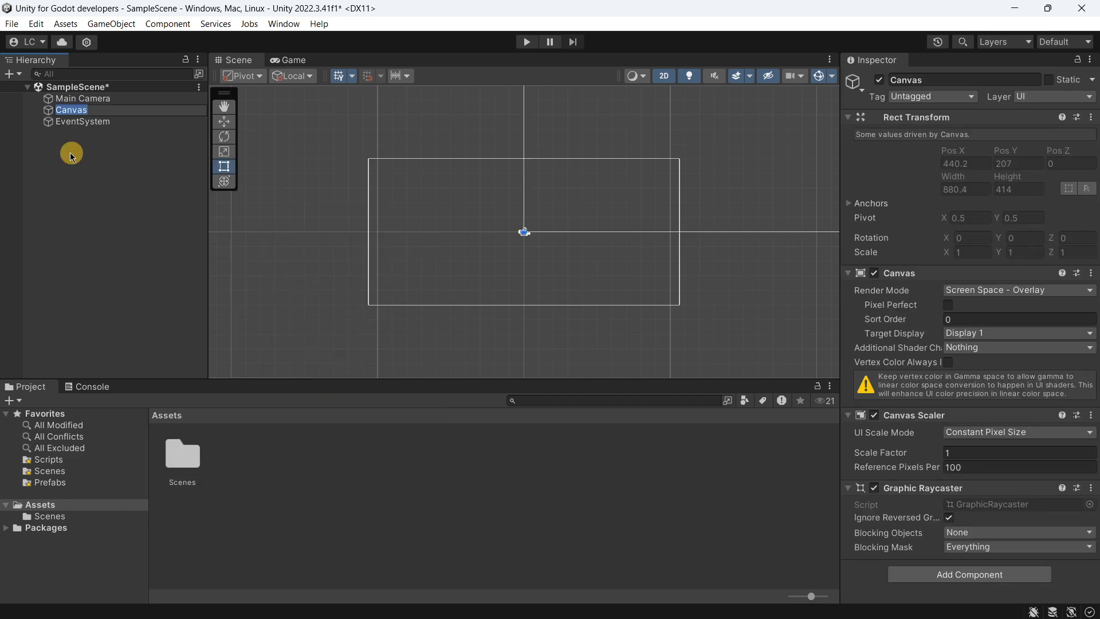
key("Return")
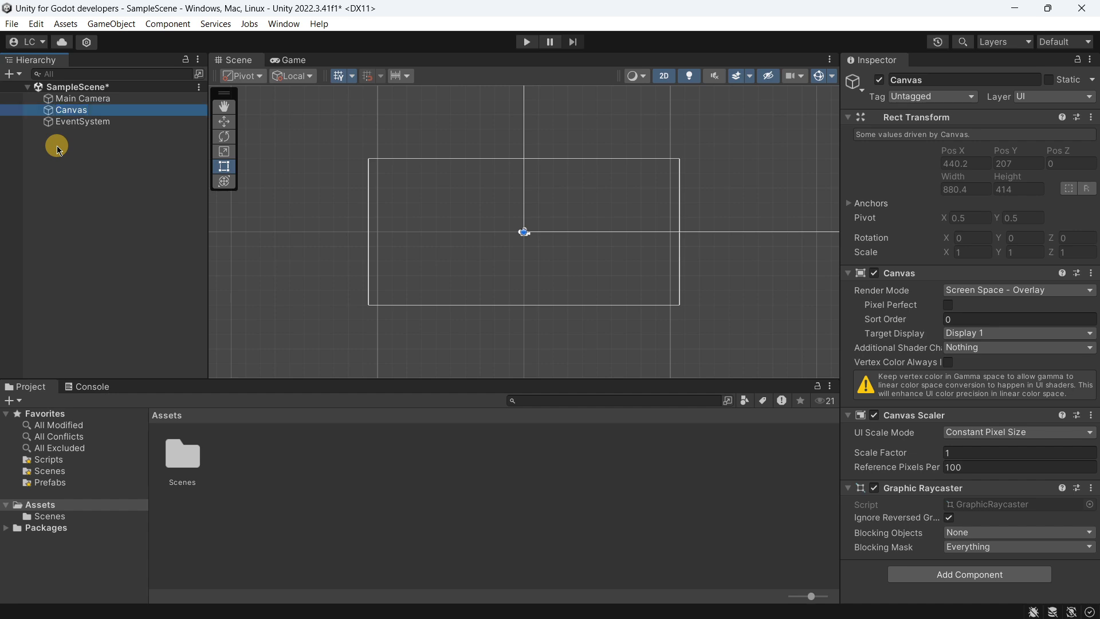
key("alt+Tab")
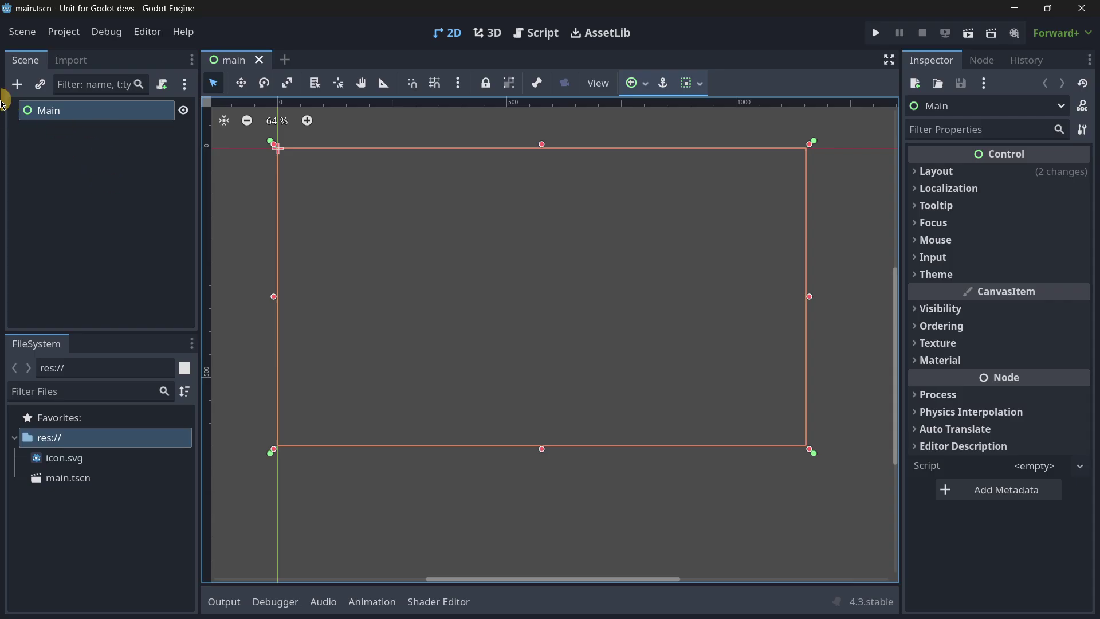
- Add a CanvasLayer node under Main
left_click(14, 86)
type("canvas")
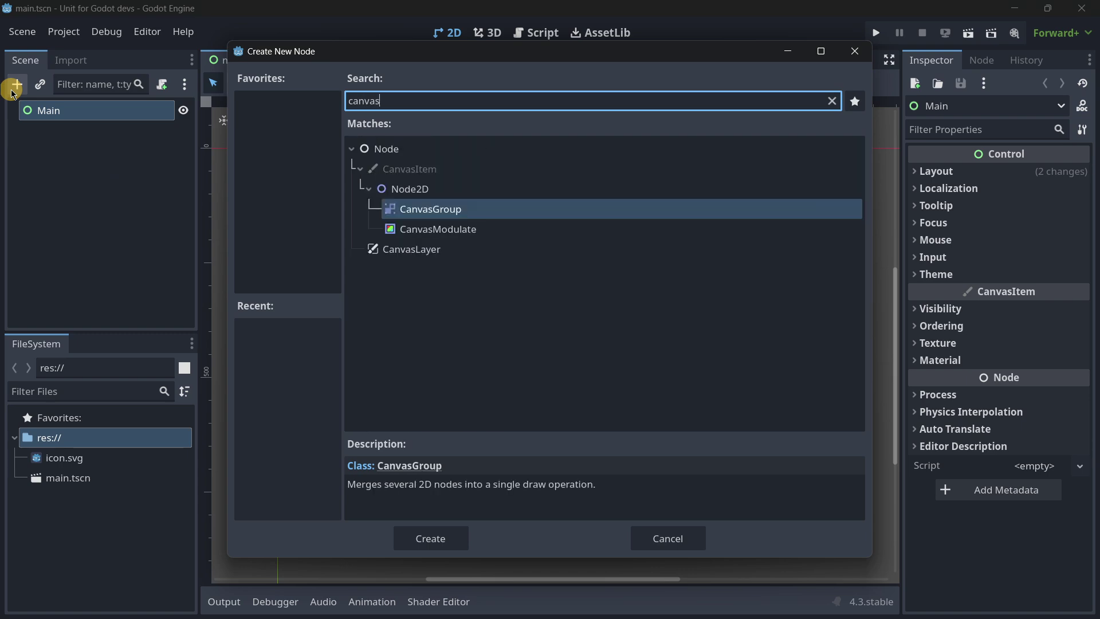
key("Down")
key("Down")
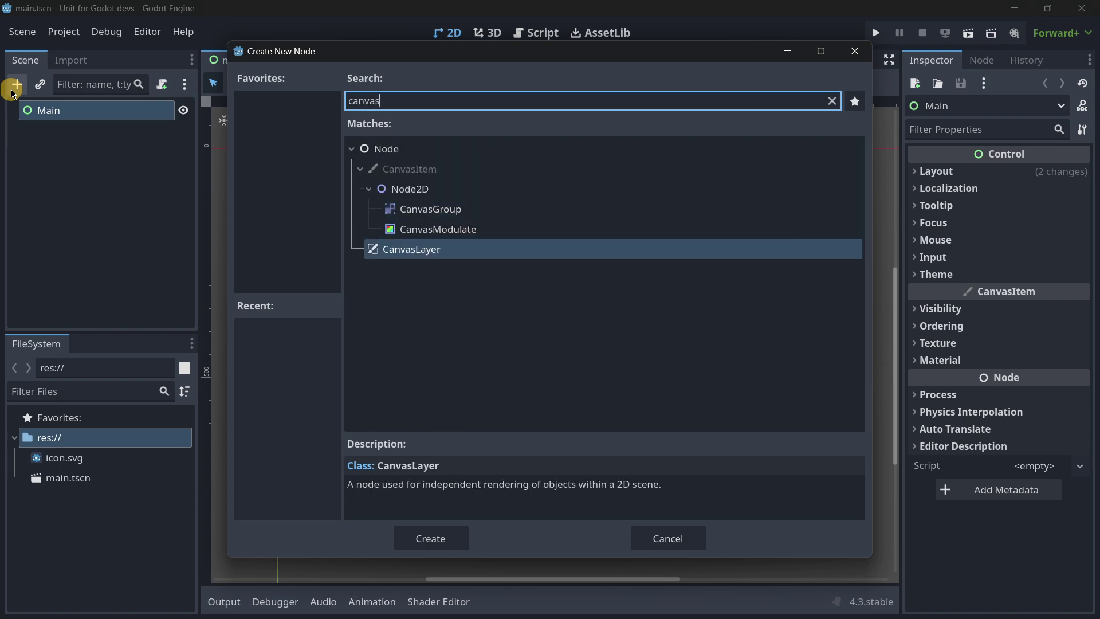
key("Return")
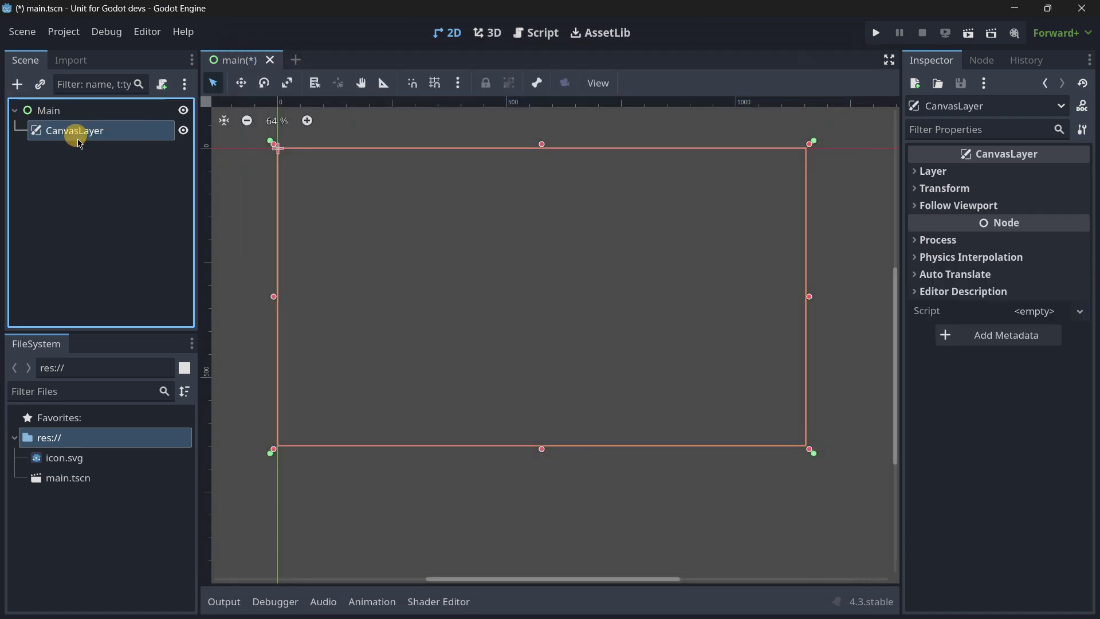
left_click_drag(71, 140, 36, 138)
left_click(94, 190)
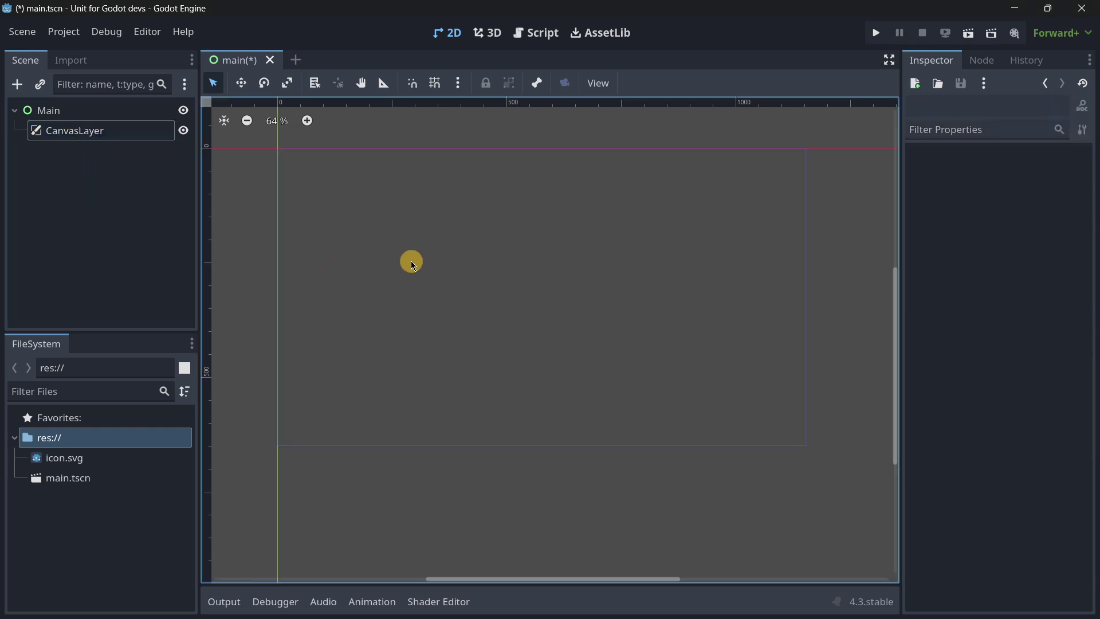
key("alt+Tab")
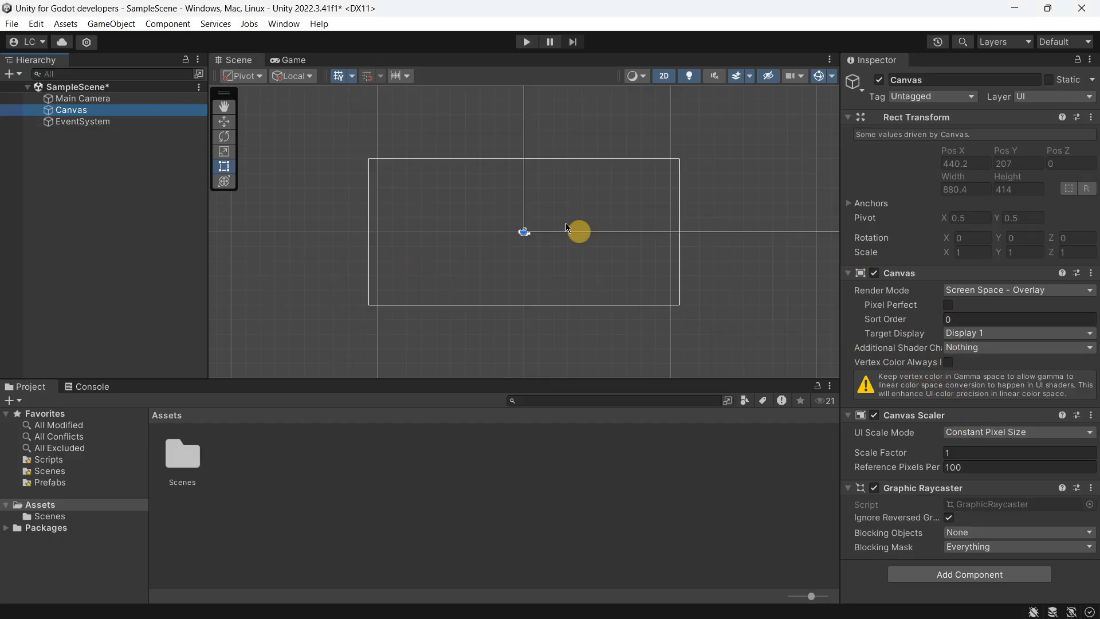
- Delete the trial CanvasLayer node
scroll(494, 181, "down", 1)
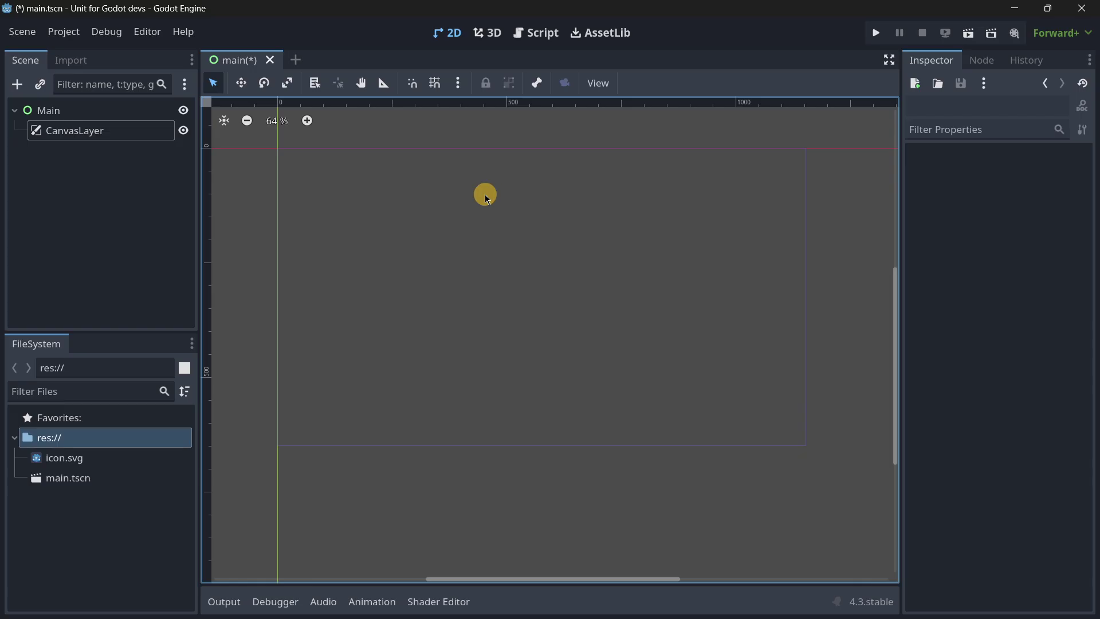
left_click(92, 130)
left_click(73, 110)
left_click(81, 130)
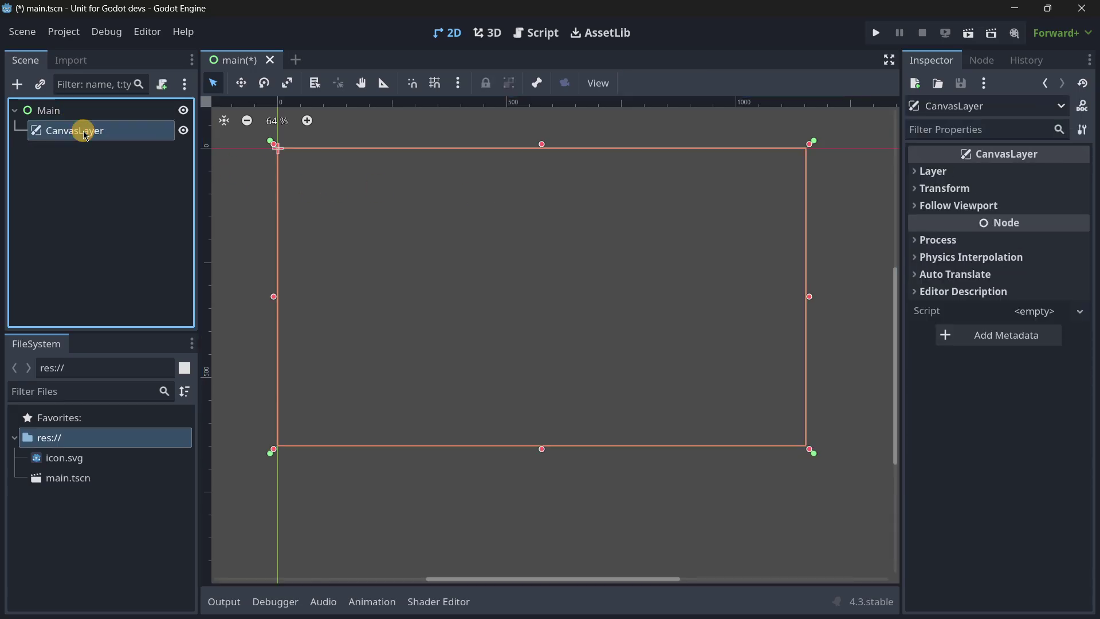
key("Delete")
key("Return")
- Add a Button node as a child of Main
left_click(51, 110)
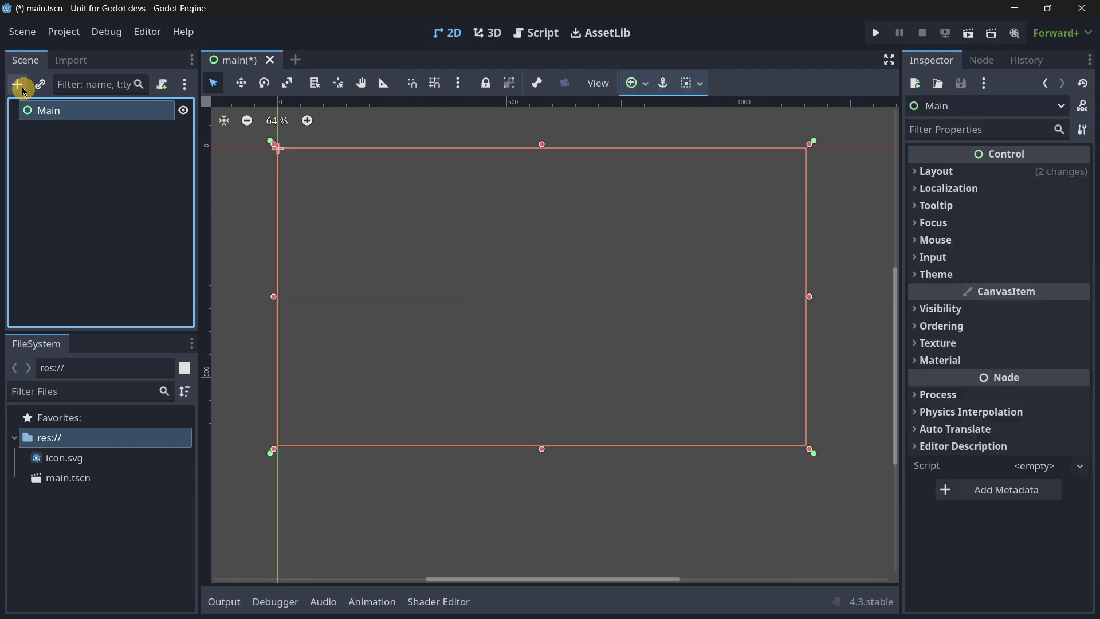
left_click(17, 84)
type("button")
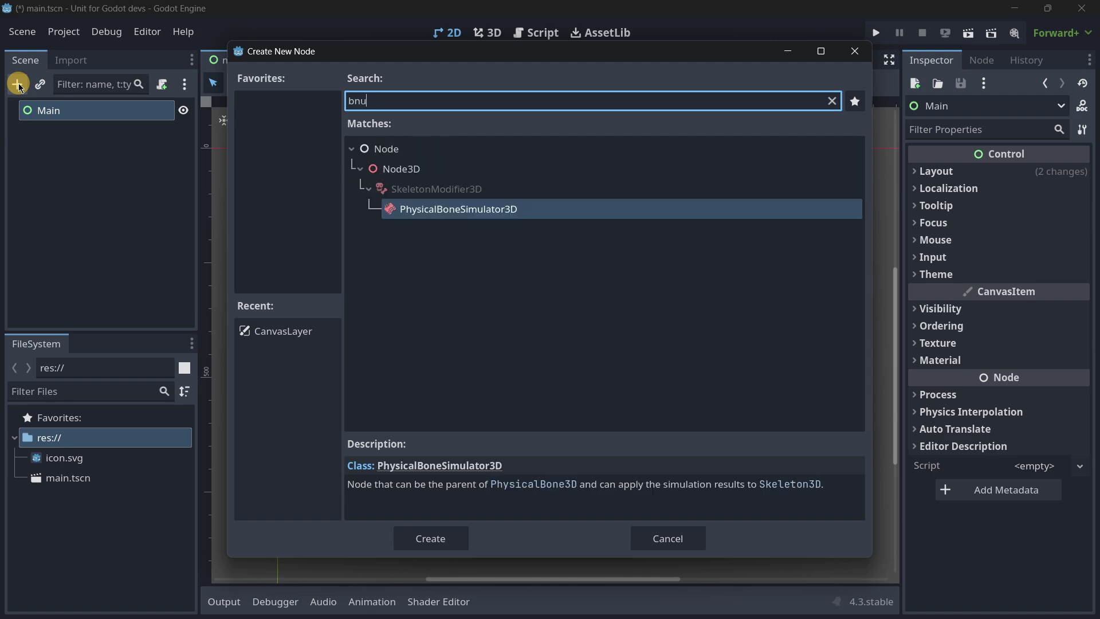
key("Escape")
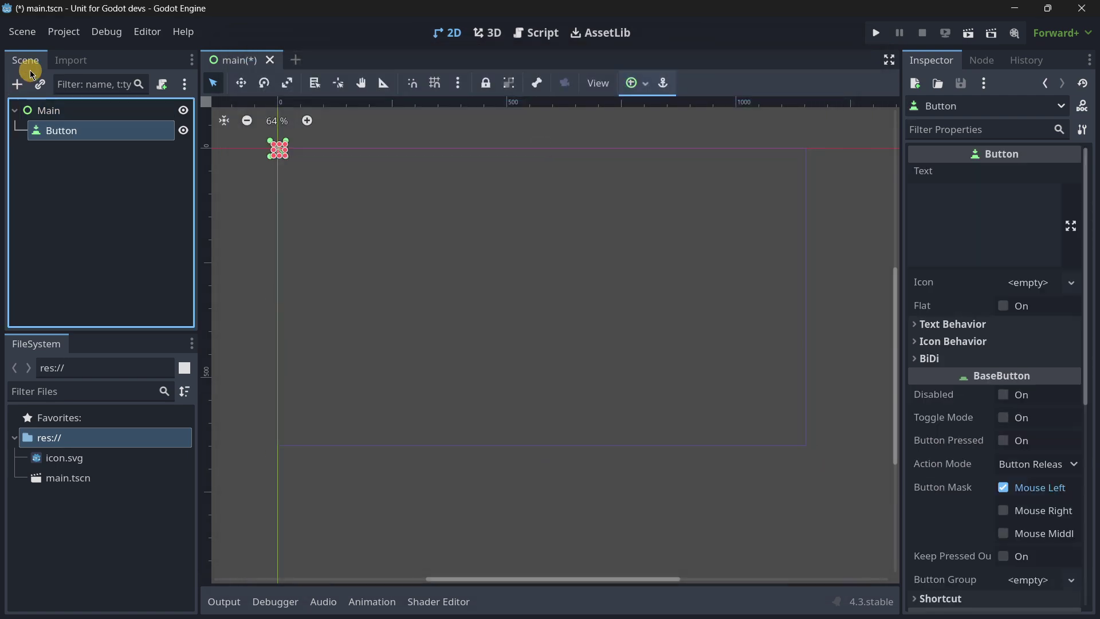
left_click(53, 110)
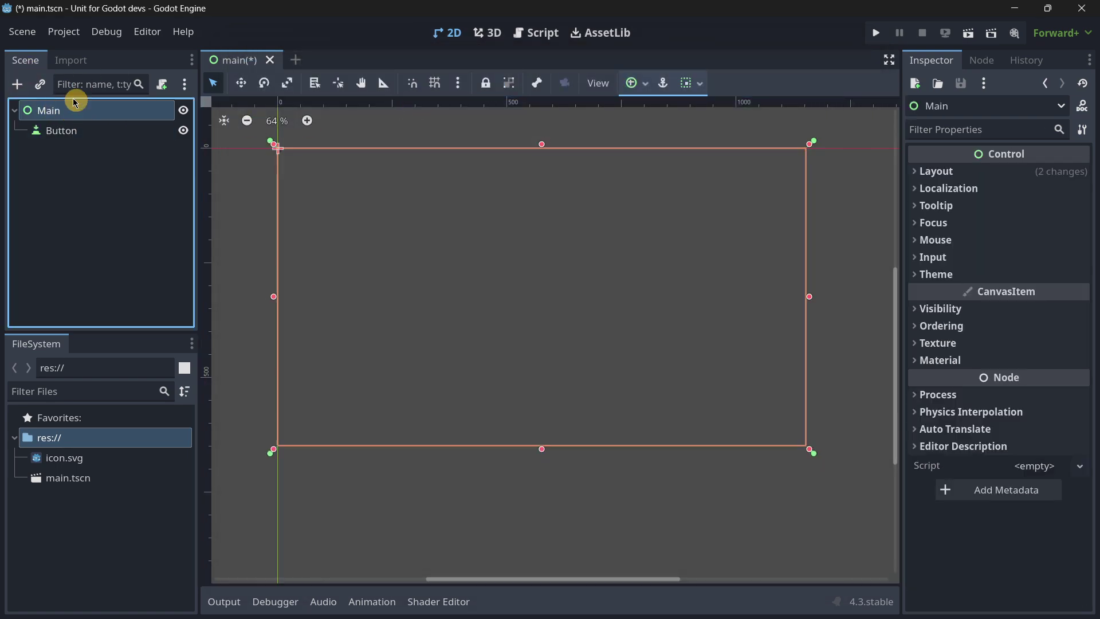
left_click(59, 130)
- Anchor the Button to the top-right corner using the anchor presets
left_click(635, 83)
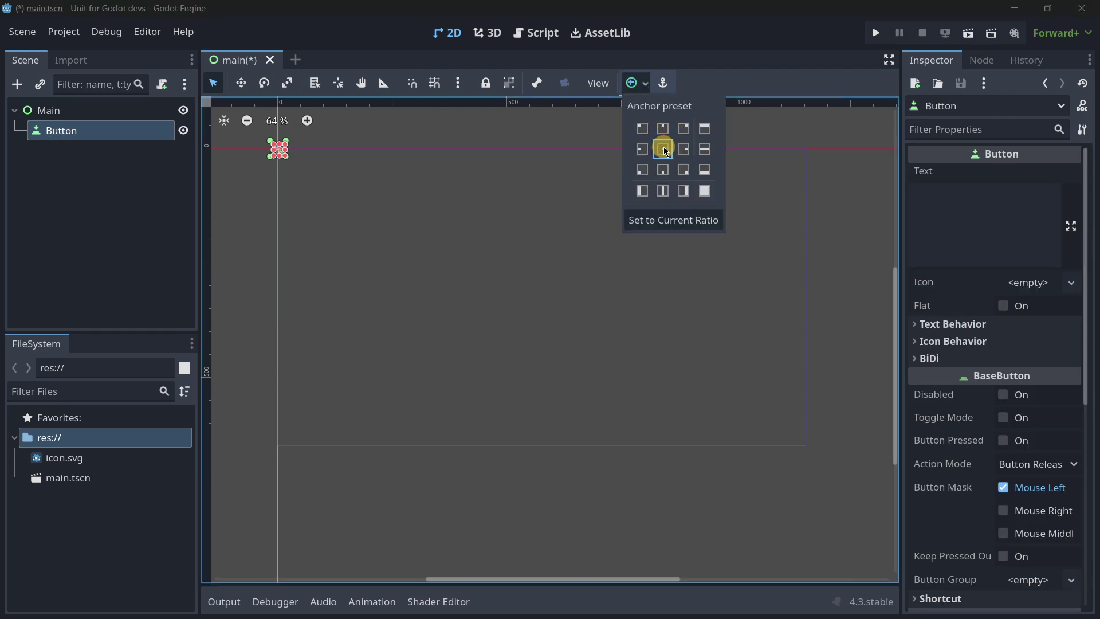
left_click(663, 149)
left_click(683, 128)
left_click(417, 201)
key("alt+Tab")
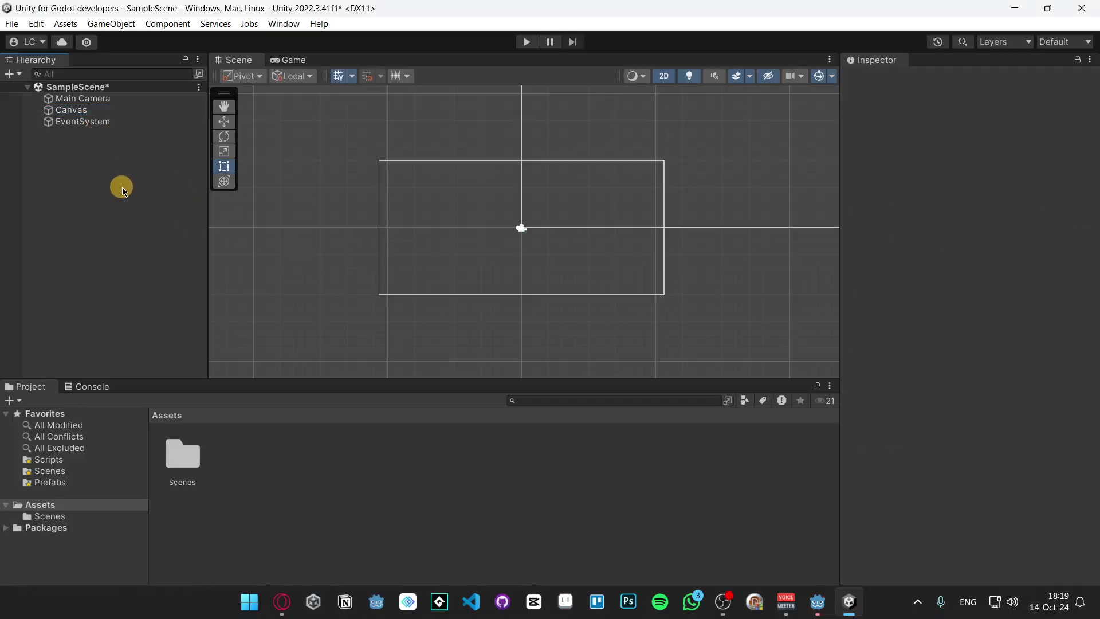
- Delete the Canvas and EventSystem from the Hierarchy
left_click(79, 121, "ctrl")
key("Delete")
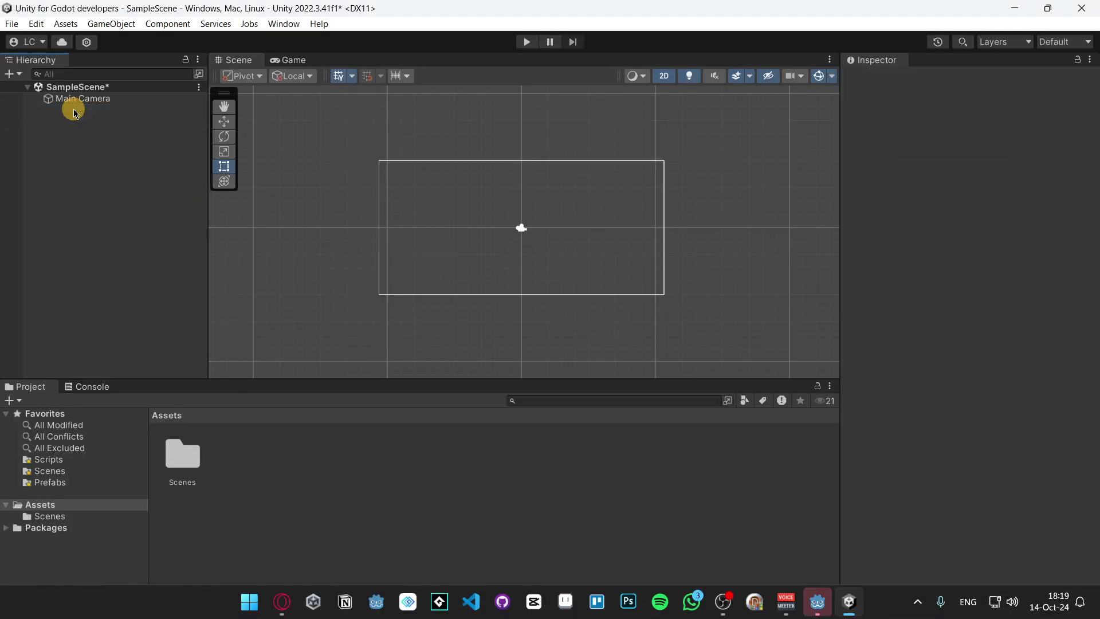
left_click(816, 607)
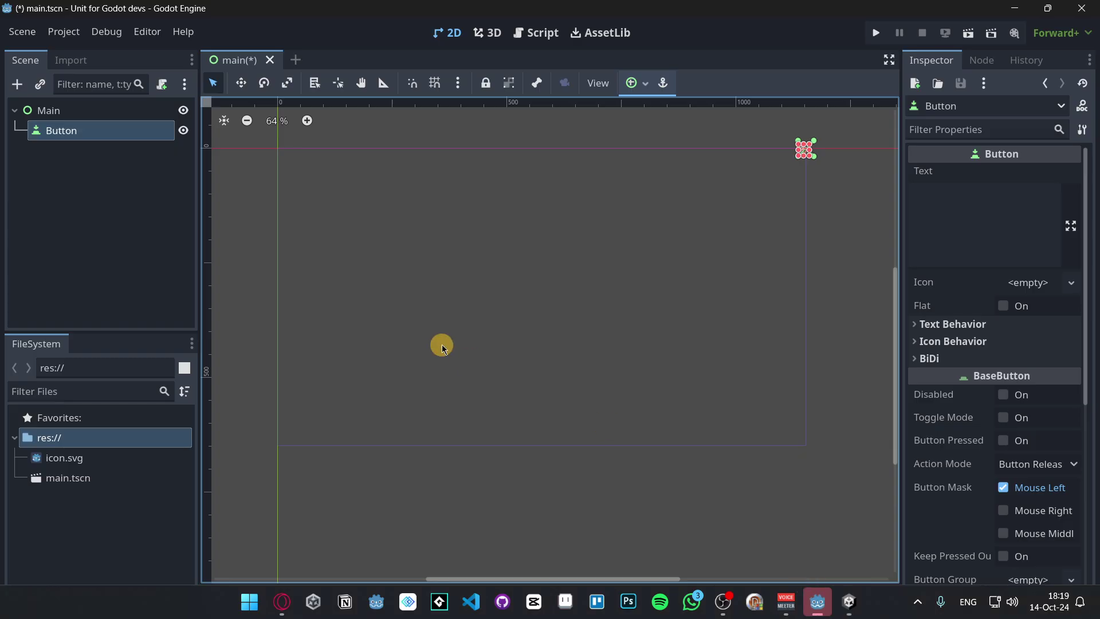
key("alt+Tab")
- Add a legacy UI Text object to the scene and select the Canvas
right_click(103, 197)
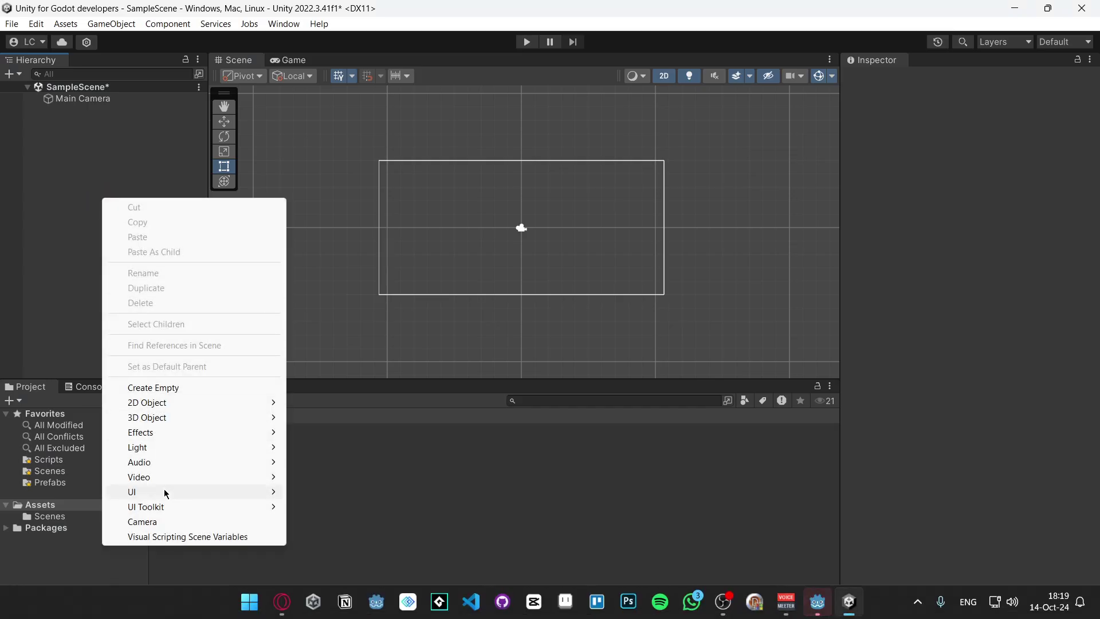
mouse_move(164, 494)
mouse_move(370, 499)
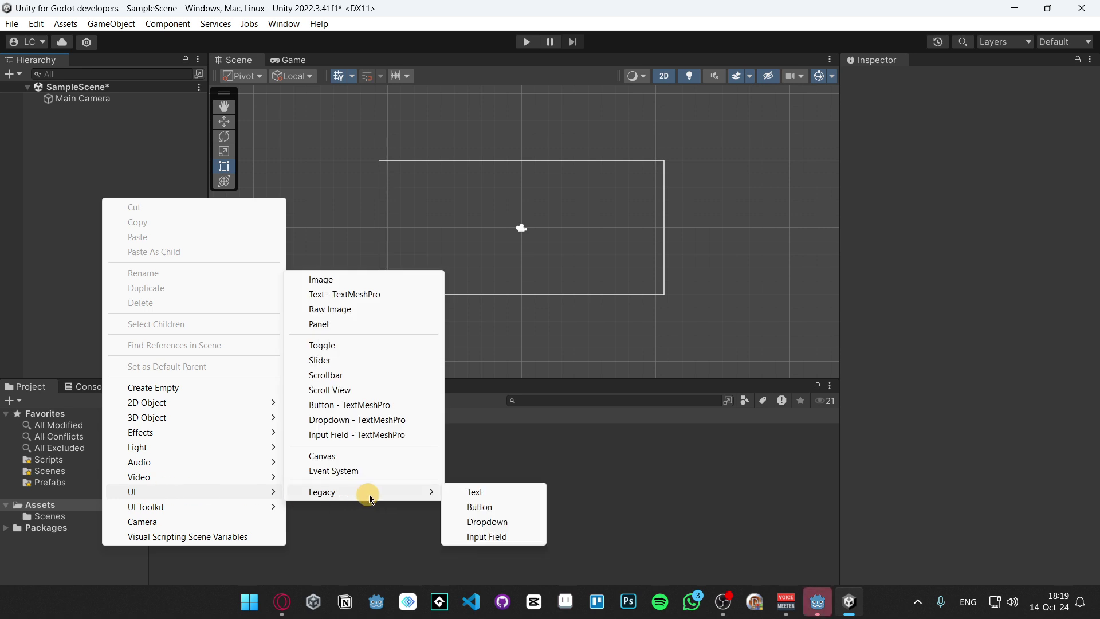
left_click(476, 491)
left_click(61, 170)
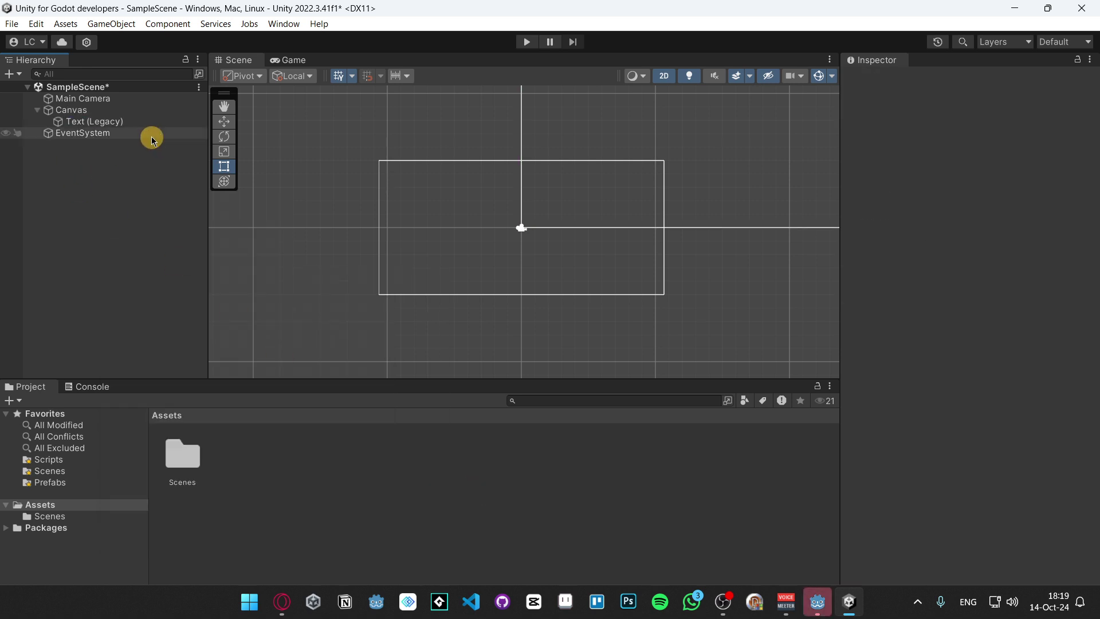
left_click(105, 109)
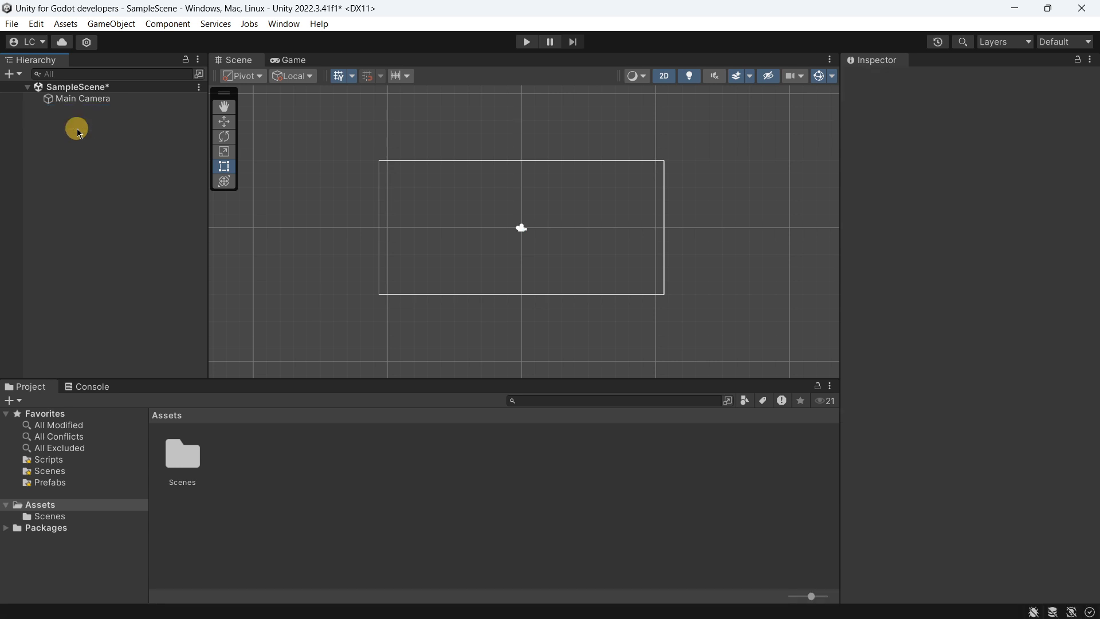
- Add a new UI Canvas named Canvas with an EventSystem and frame it in the Scene view
right_click(76, 129)
mouse_move(120, 423)
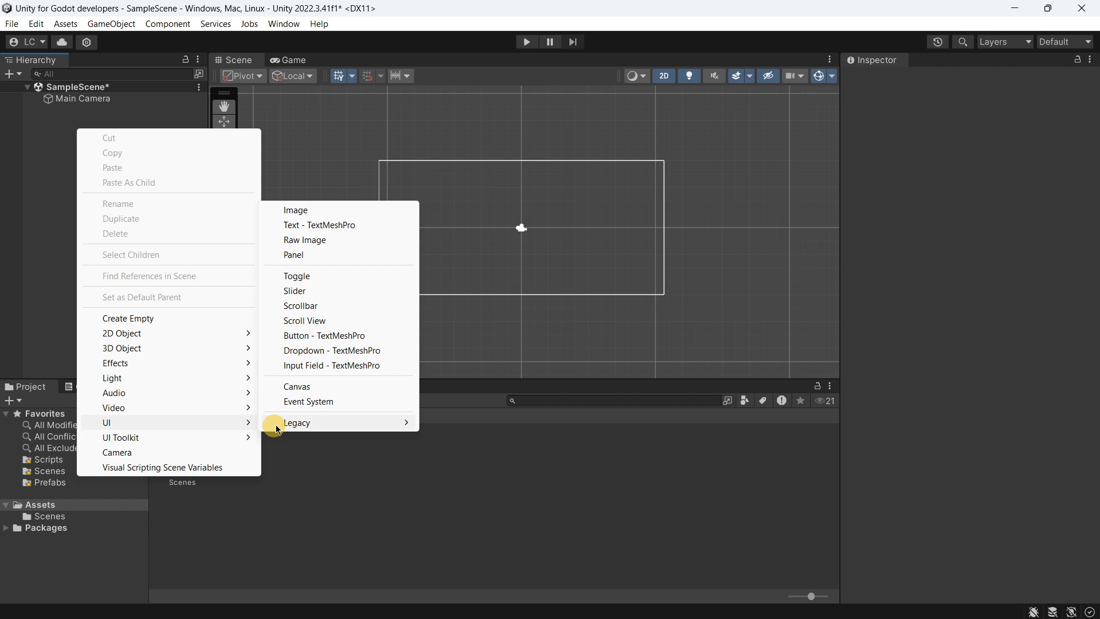
left_click(295, 385)
key("Return")
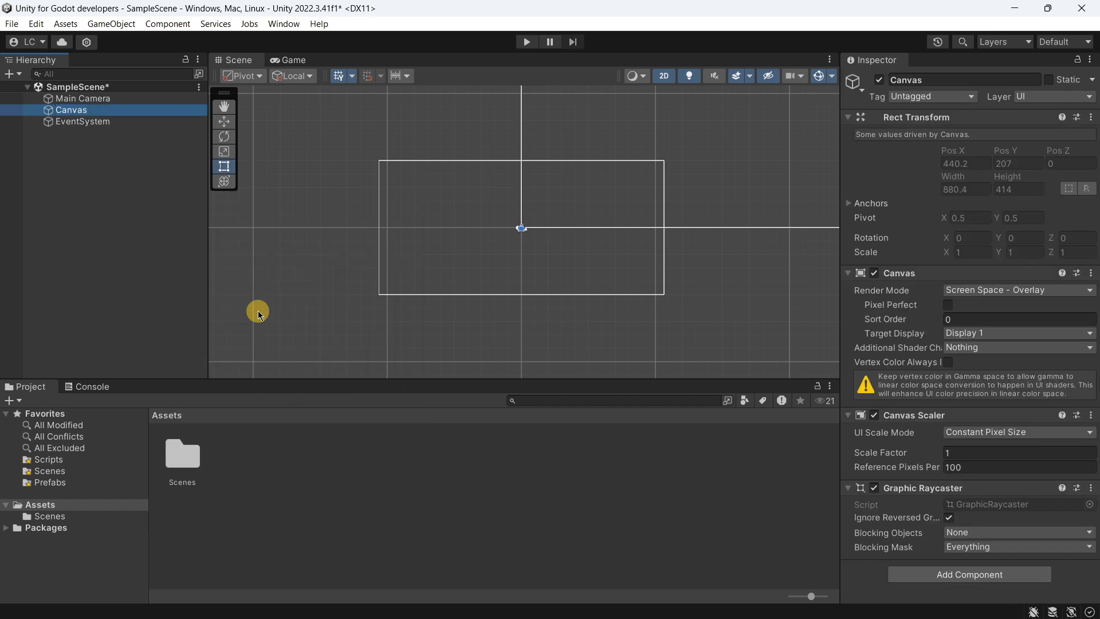
left_click(113, 122)
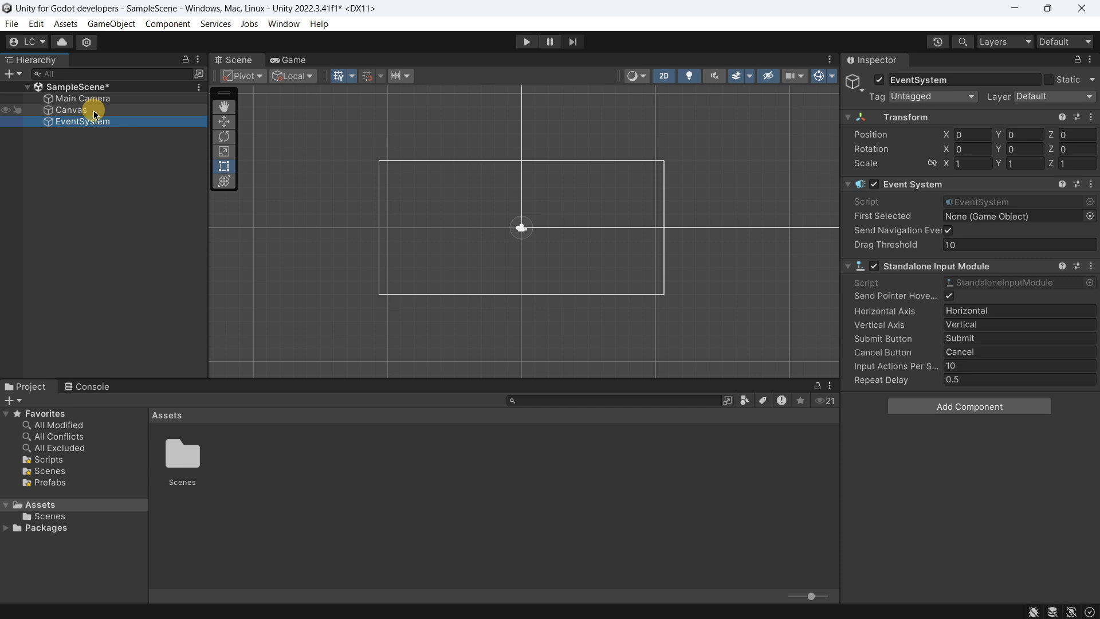
left_click(94, 111)
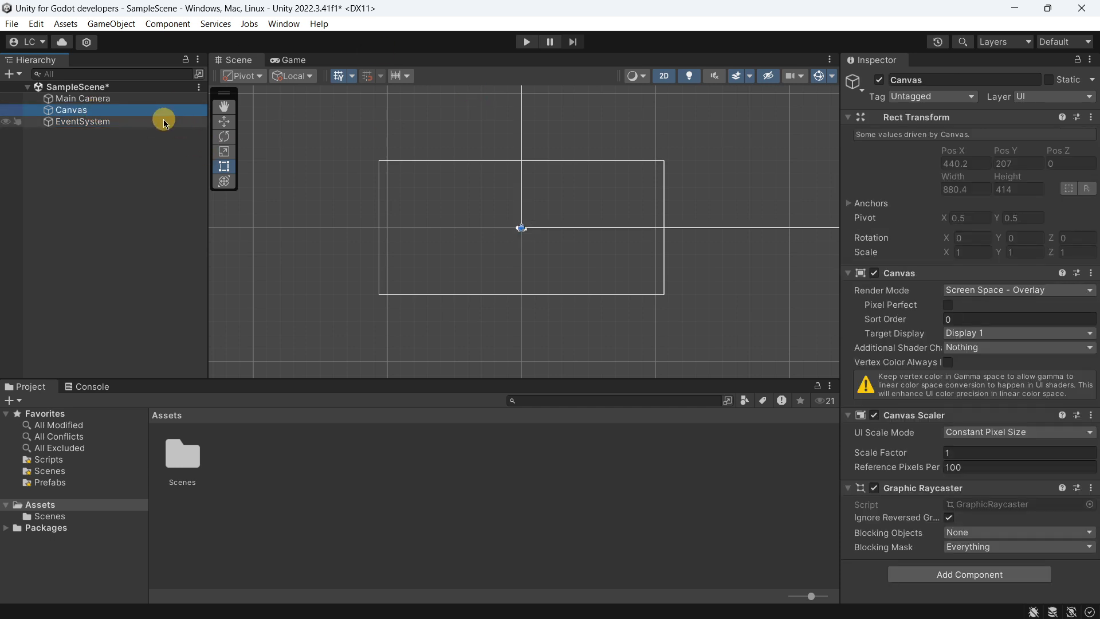
double_click(148, 111)
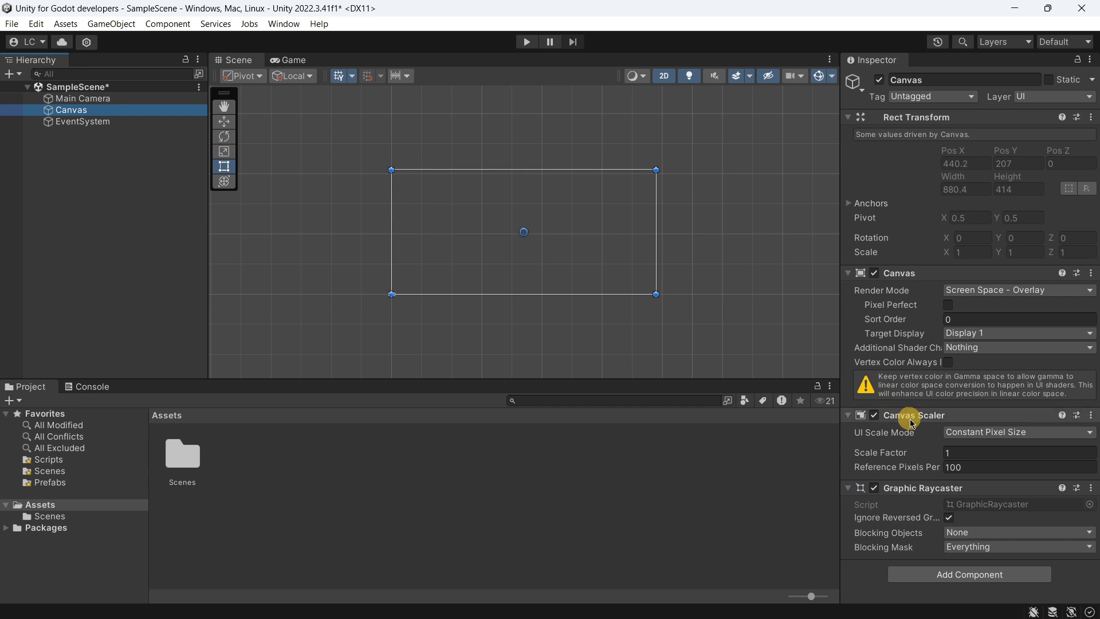
left_click(969, 438)
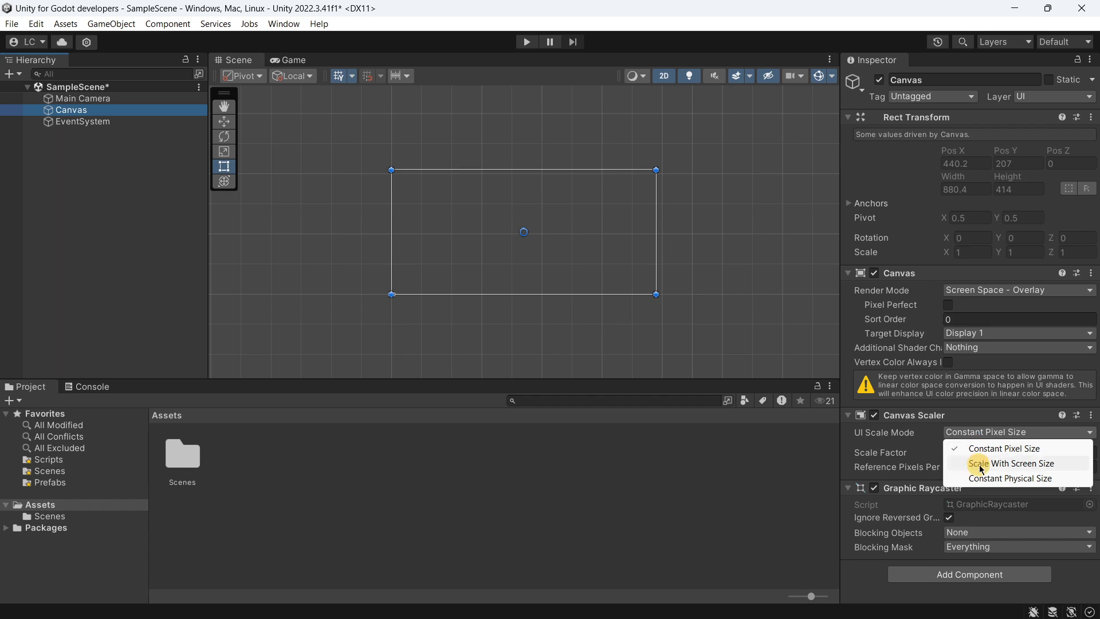
- Set the Canvas Scaler to Scale With Screen Size with a 1920×1080 reference resolution
left_click(982, 463)
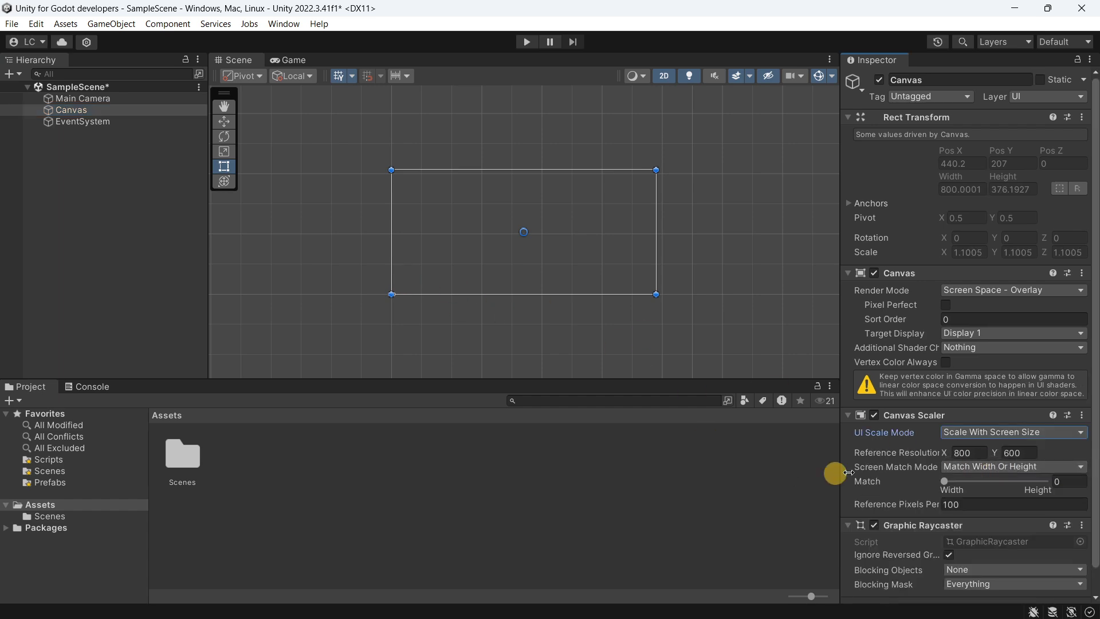
left_click(965, 452)
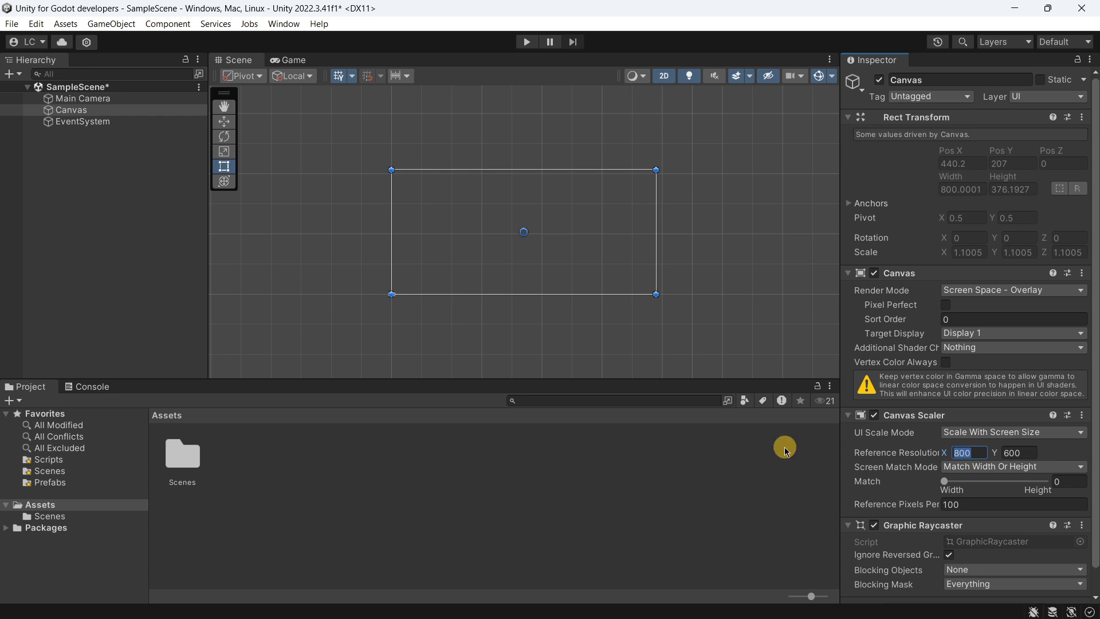
type("1920")
key("Tab")
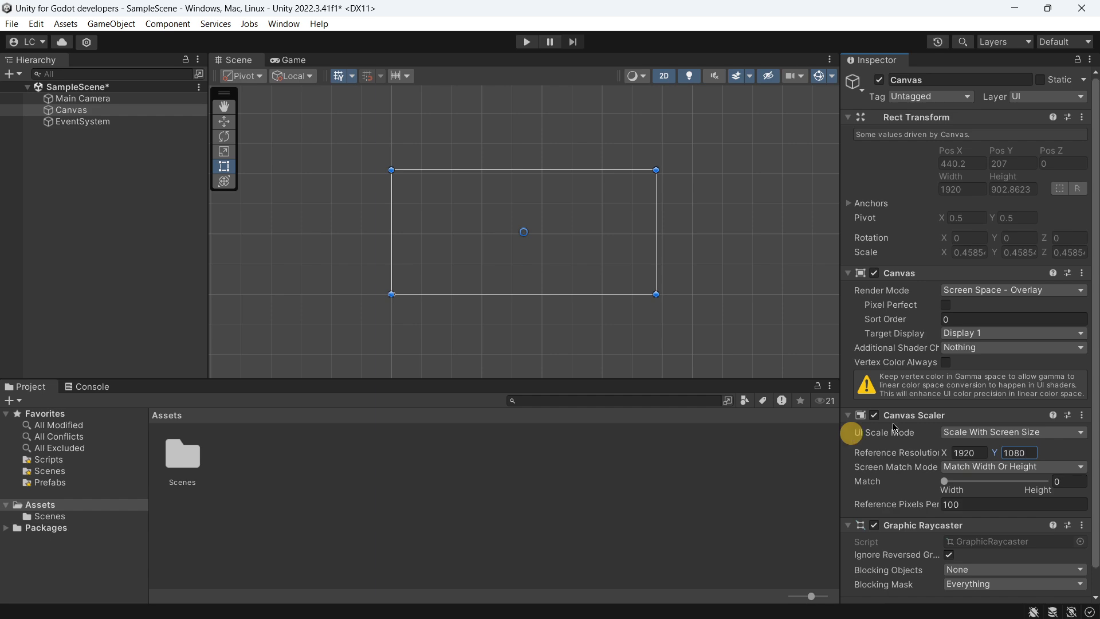
scroll(513, 243, "up", 2)
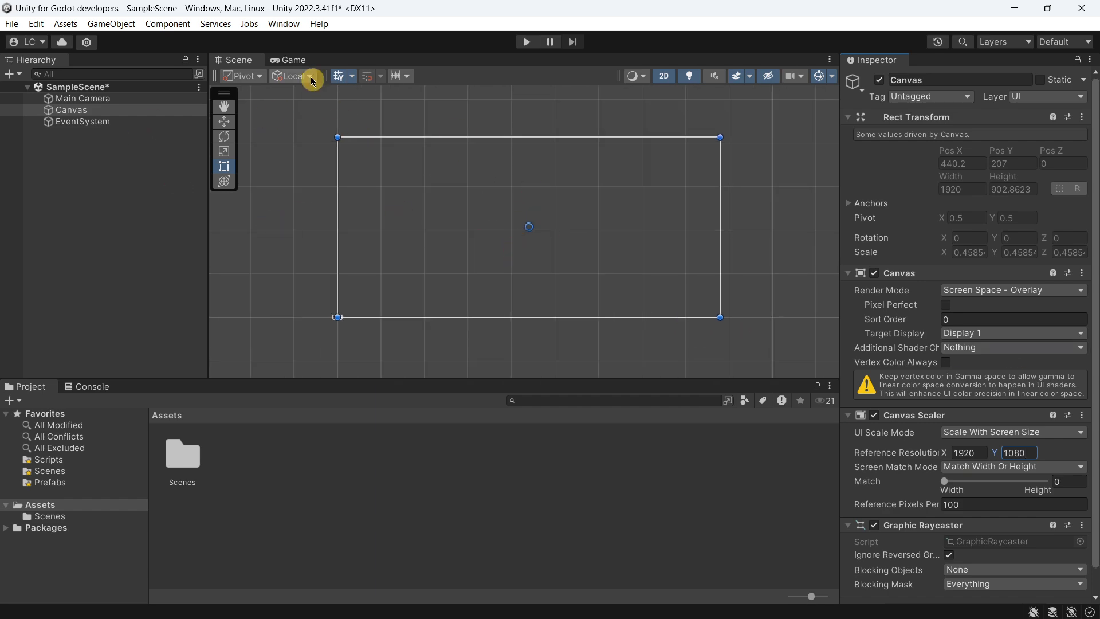
- Set the Game view aspect ratio to 16:9 and reframe the Canvas in the Scene view
left_click(296, 64)
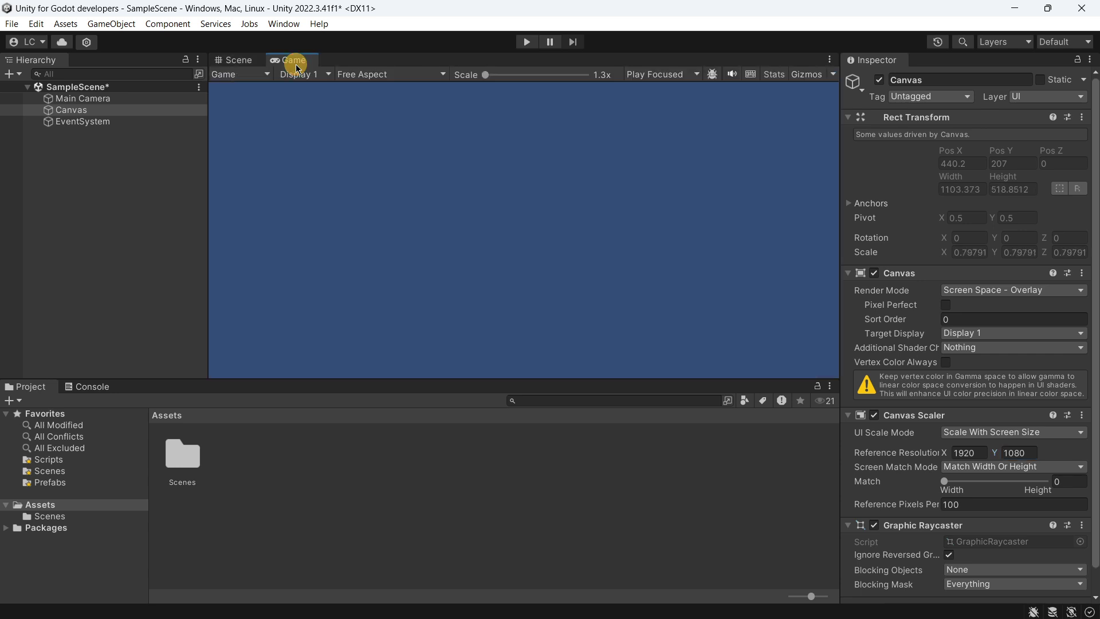
left_click(361, 74)
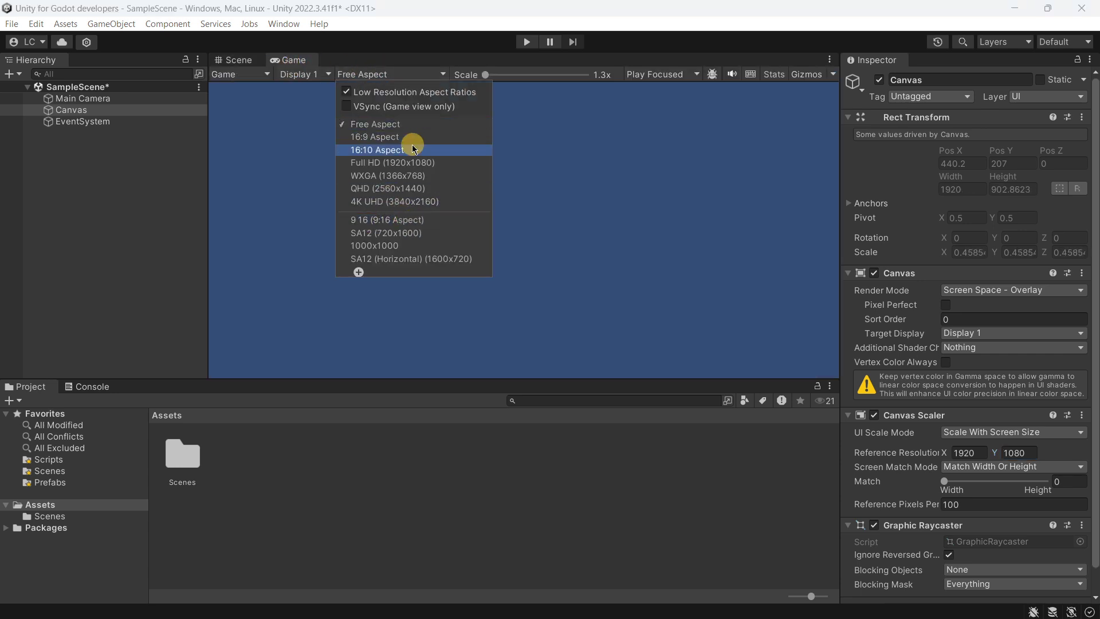
left_click(393, 137)
left_click(241, 59)
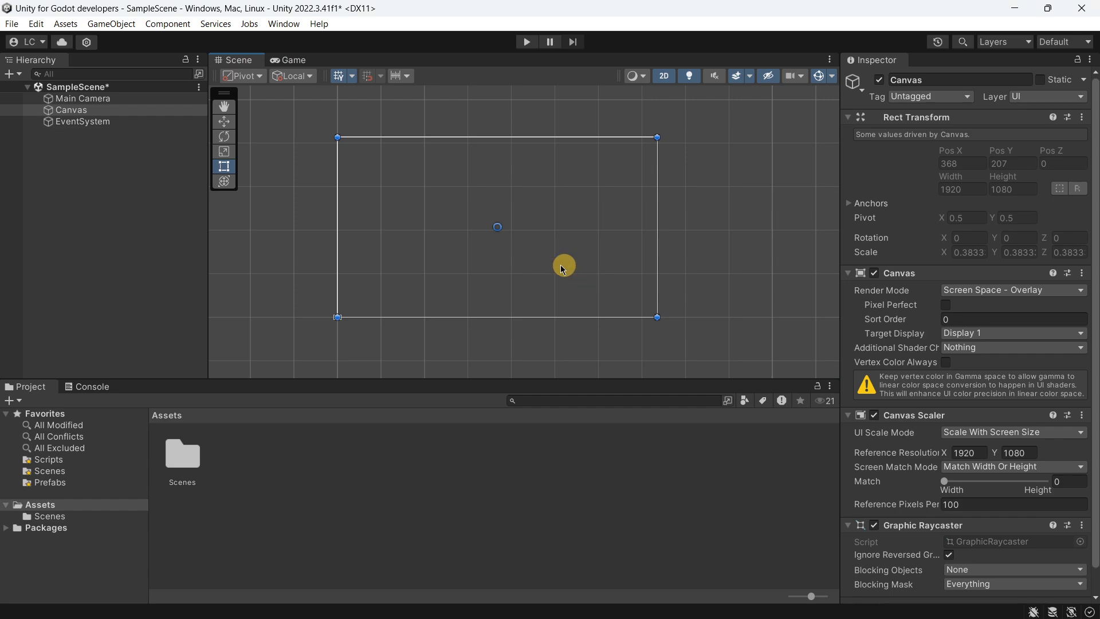
key("f")
scroll(551, 249, "down", 2)
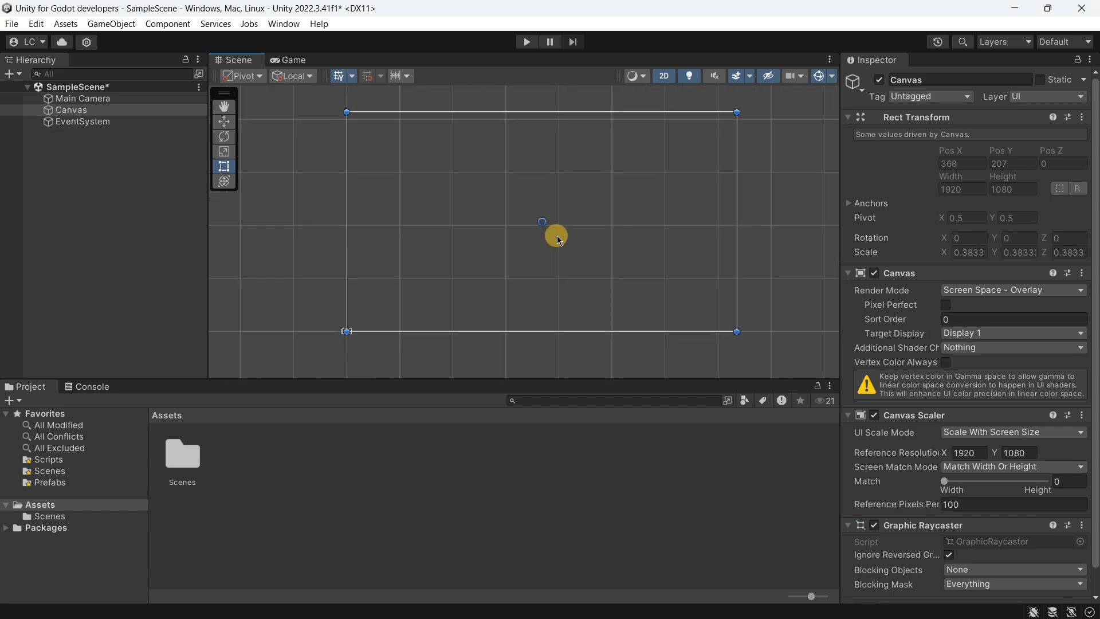
key("alt+Tab")
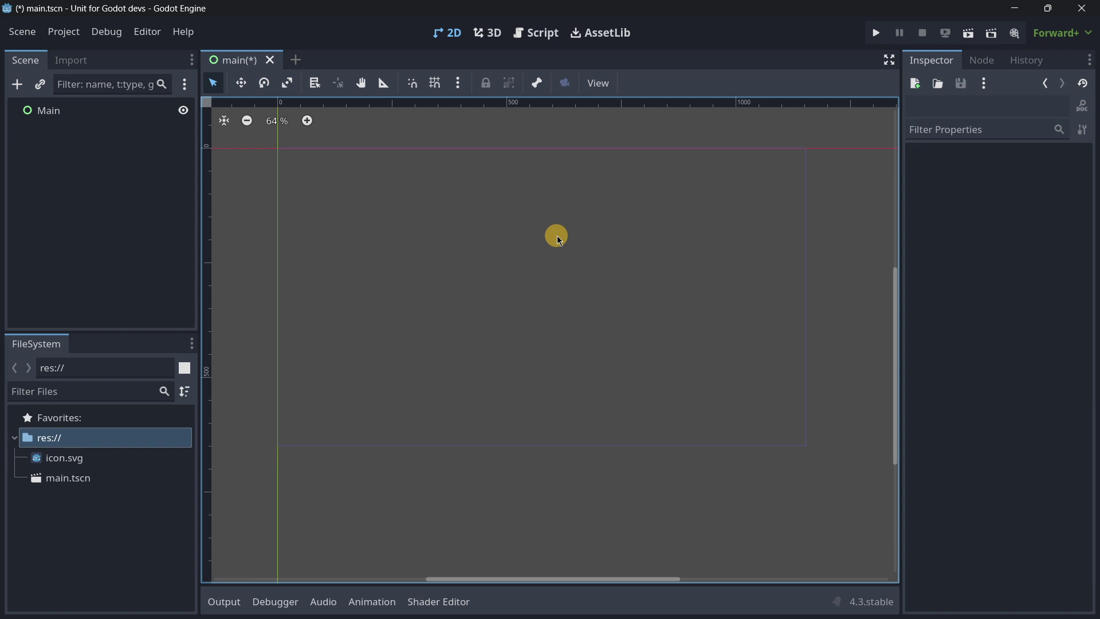
- Add a Label node under Main with the text 'Score: 0'
left_click(69, 113)
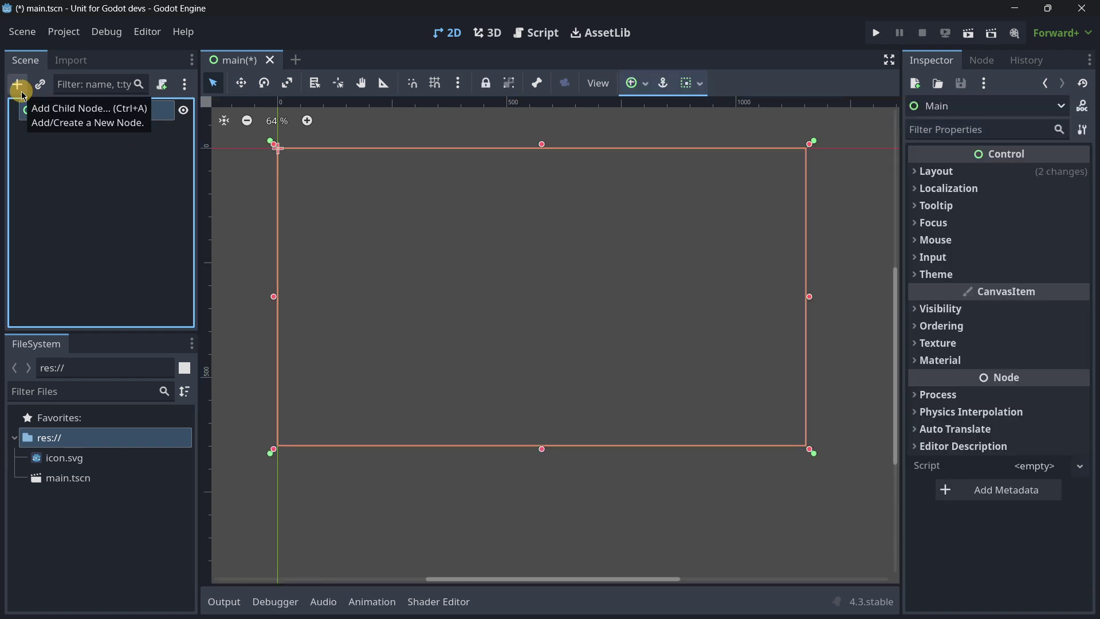
left_click(21, 93)
type("label")
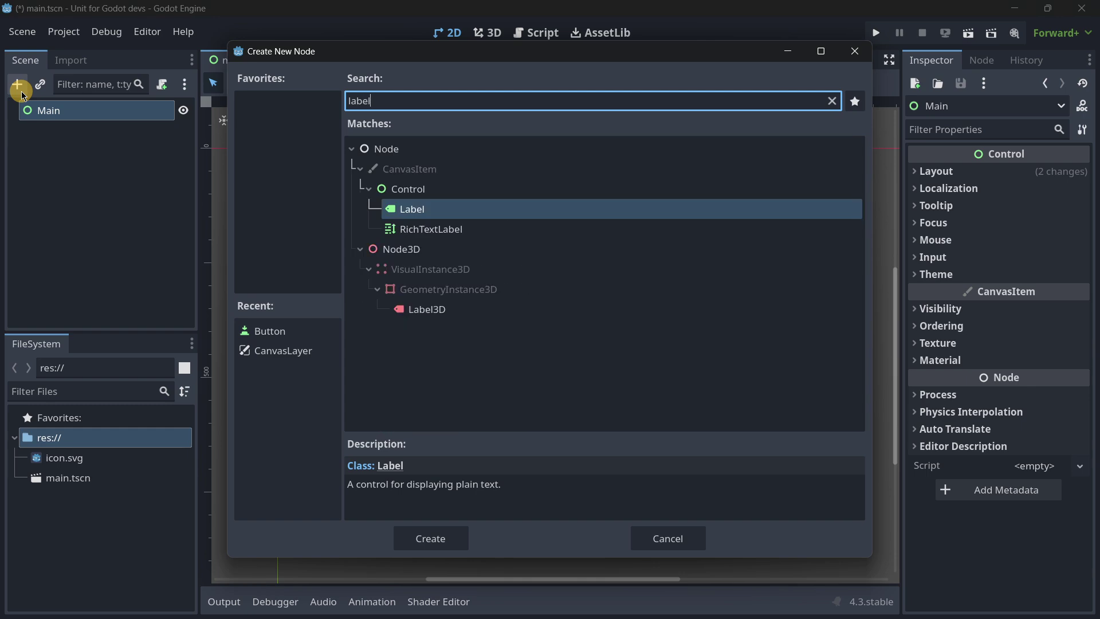
key("Return")
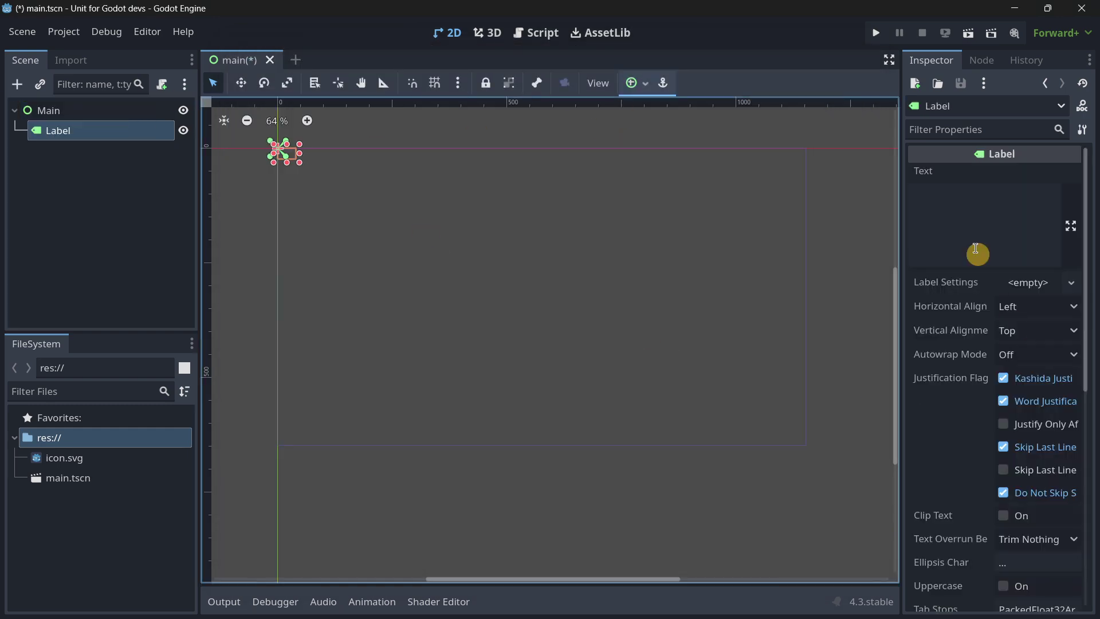
left_click(954, 205)
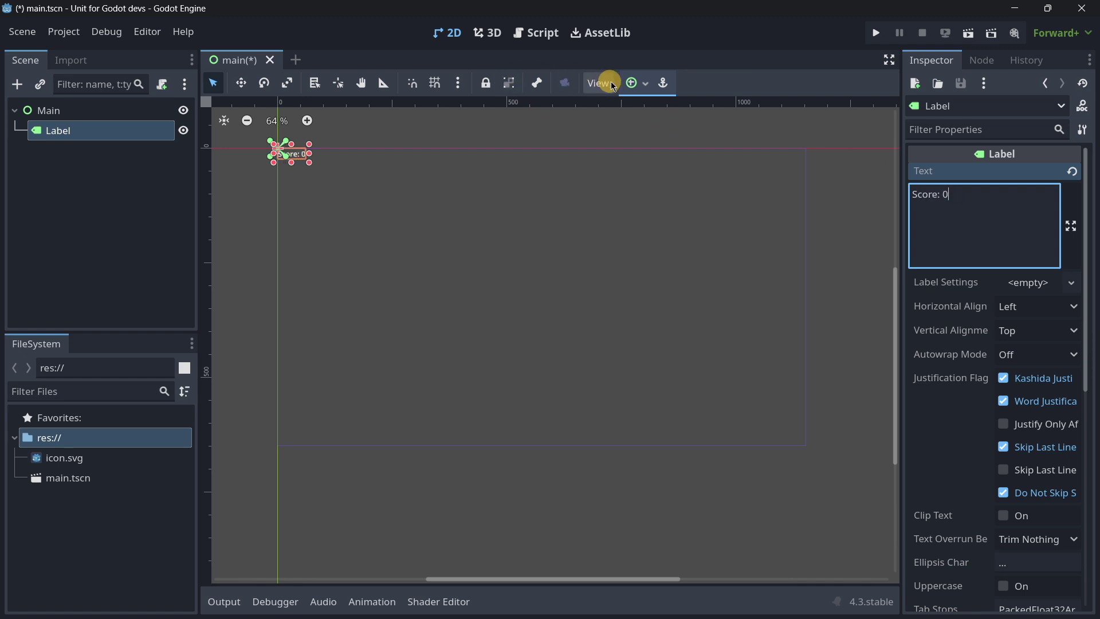
- Anchor the label to the top centre and centre its text horizontally and vertically
left_click(636, 83)
left_click(663, 127)
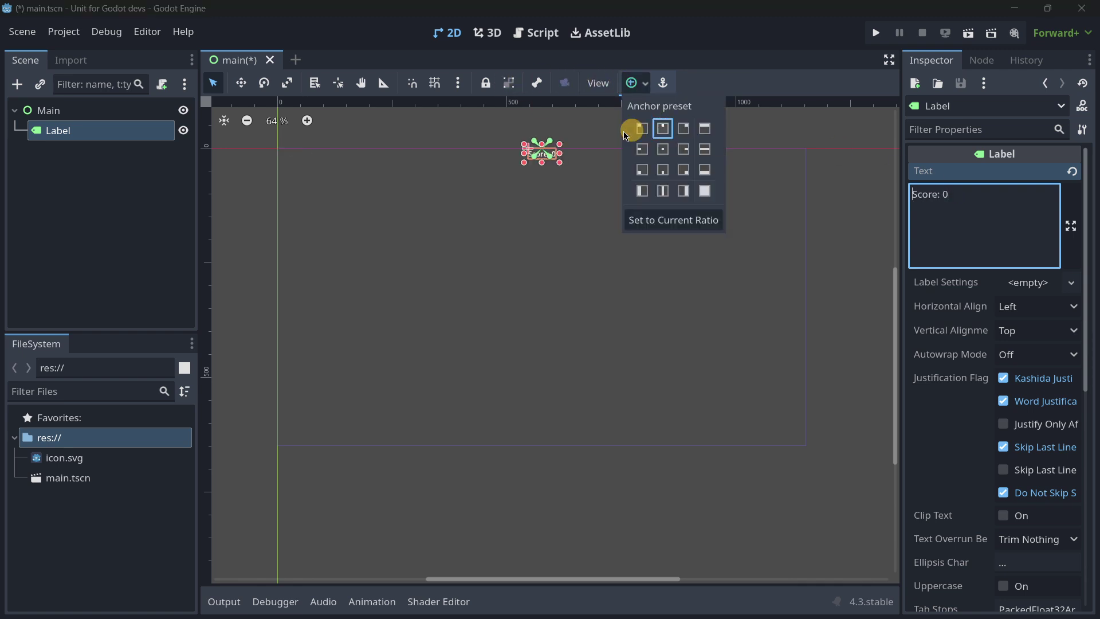
left_click(1023, 308)
left_click(1014, 346)
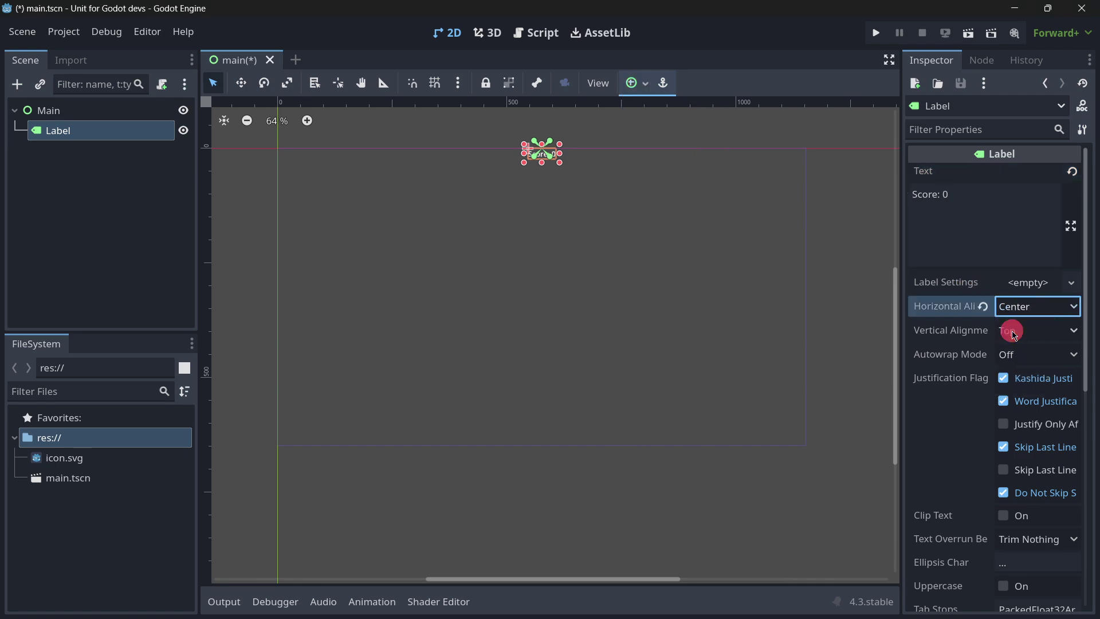
left_click(1011, 329)
left_click(1022, 370)
- Override the label's theme font size to 75
scroll(953, 309, "down", 6)
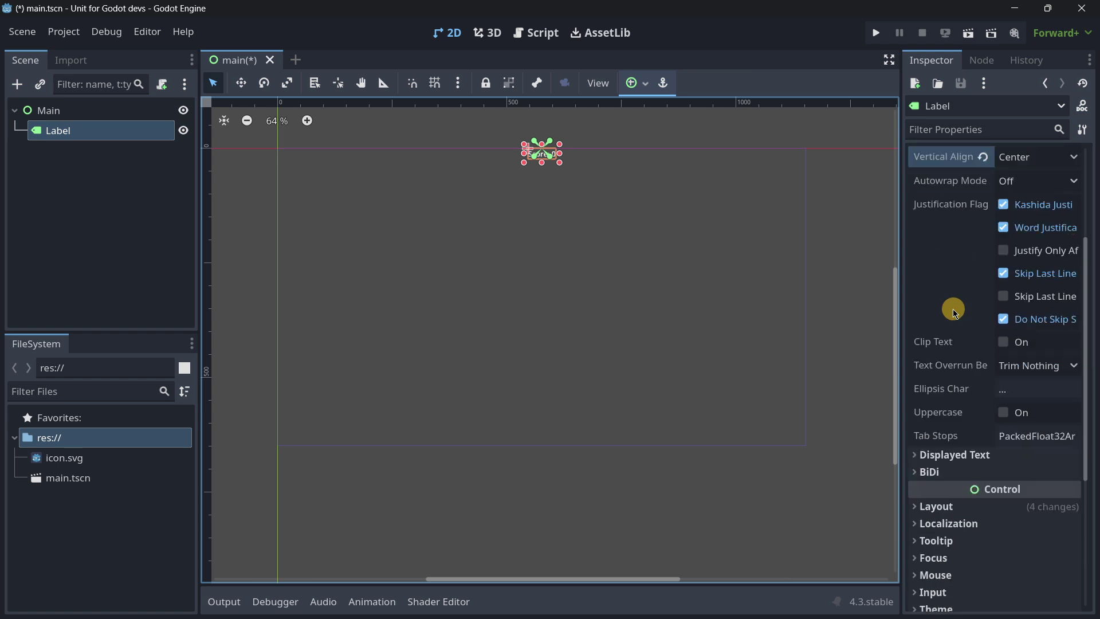
left_click(985, 511)
scroll(988, 416, "down", 3)
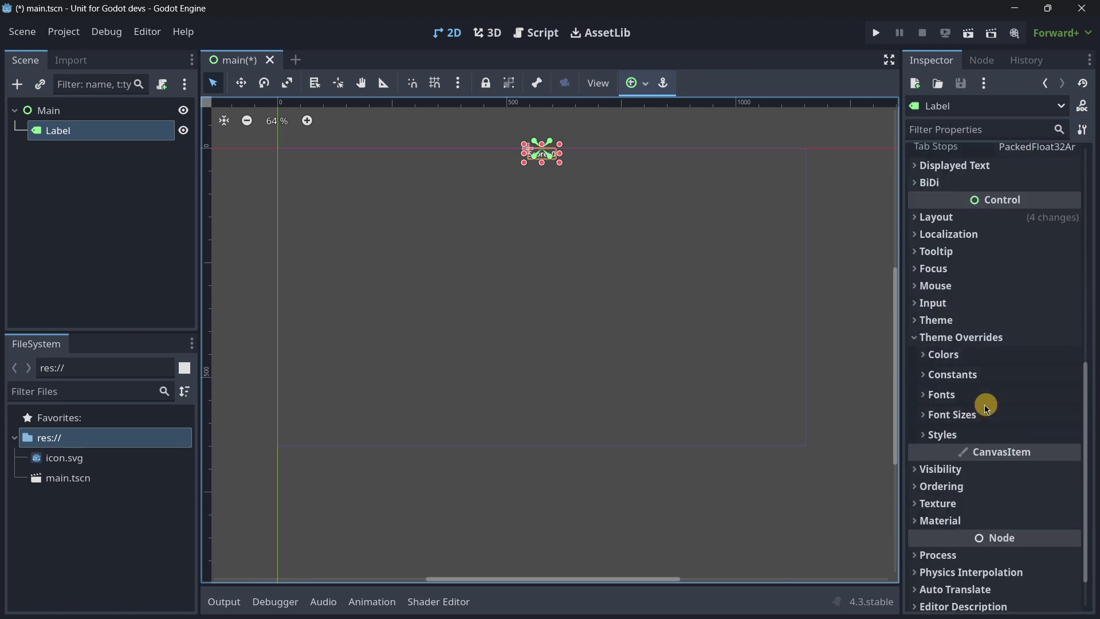
left_click(962, 416)
left_click(1025, 433)
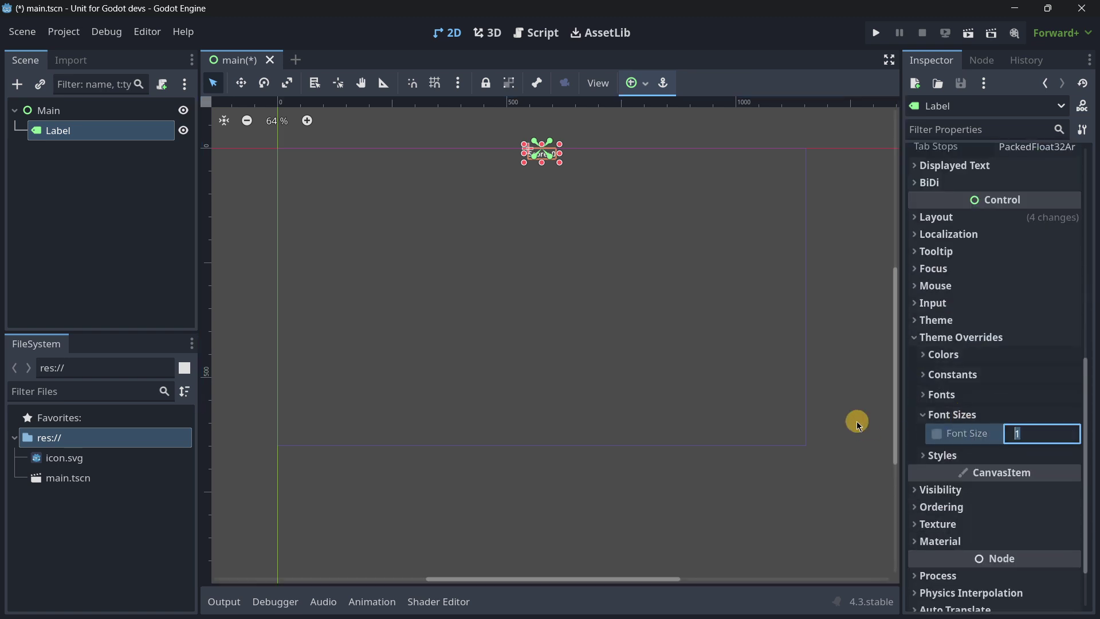
type("100")
key("Return")
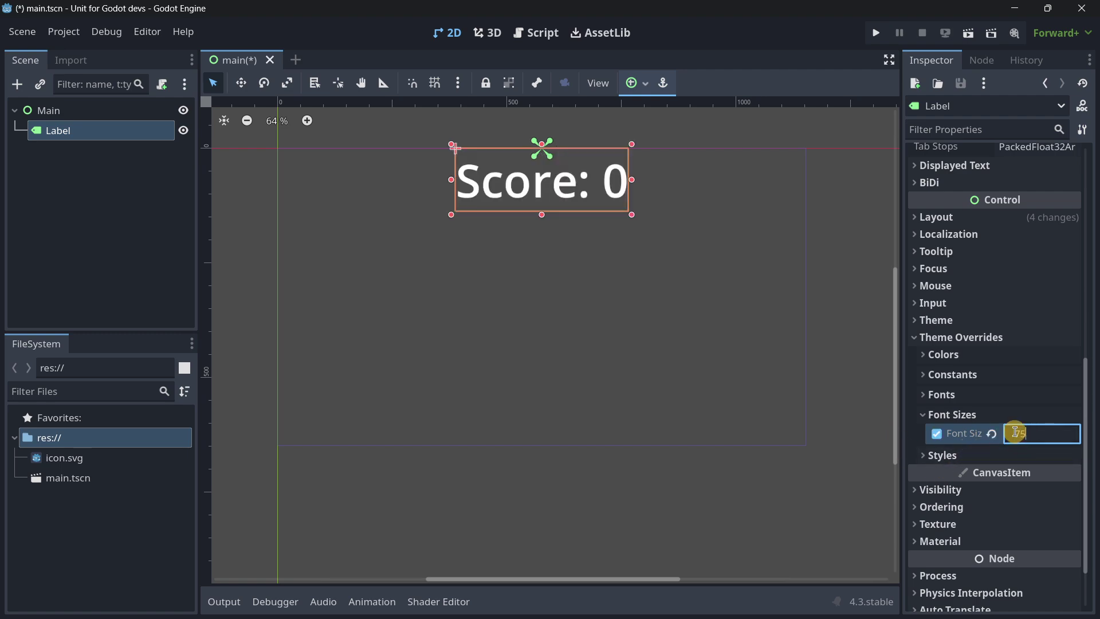
key("Return")
- Move the 'Score: 0' label slightly lower in the viewport
left_click(241, 83)
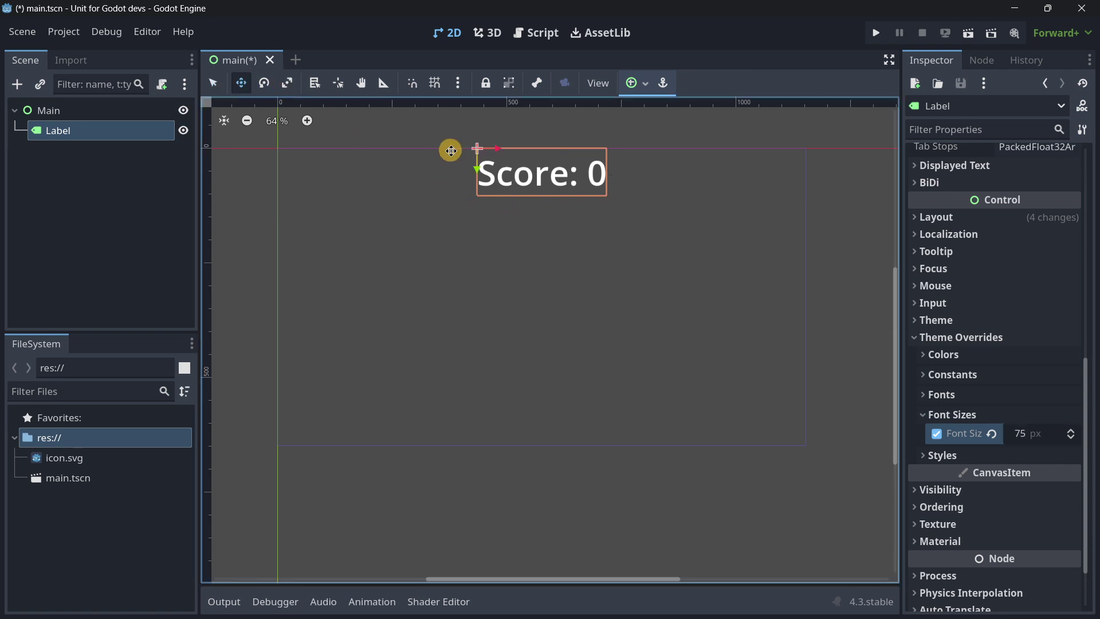
scroll(458, 150, "up", 2)
left_click_drag(486, 151, 485, 177)
scroll(486, 183, "down", 4)
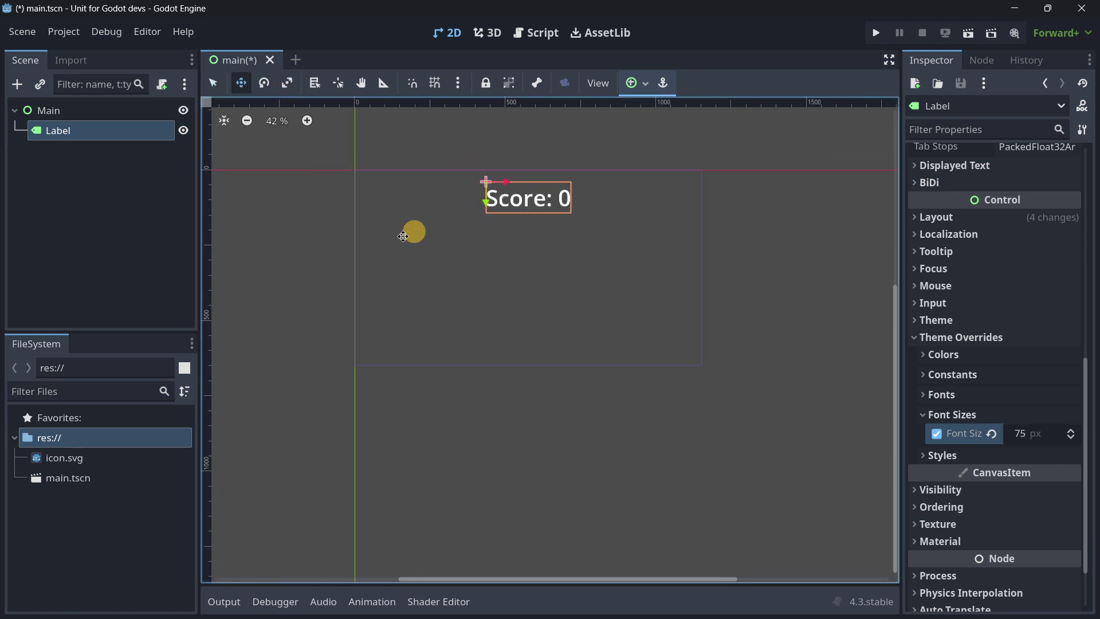
left_click(361, 210)
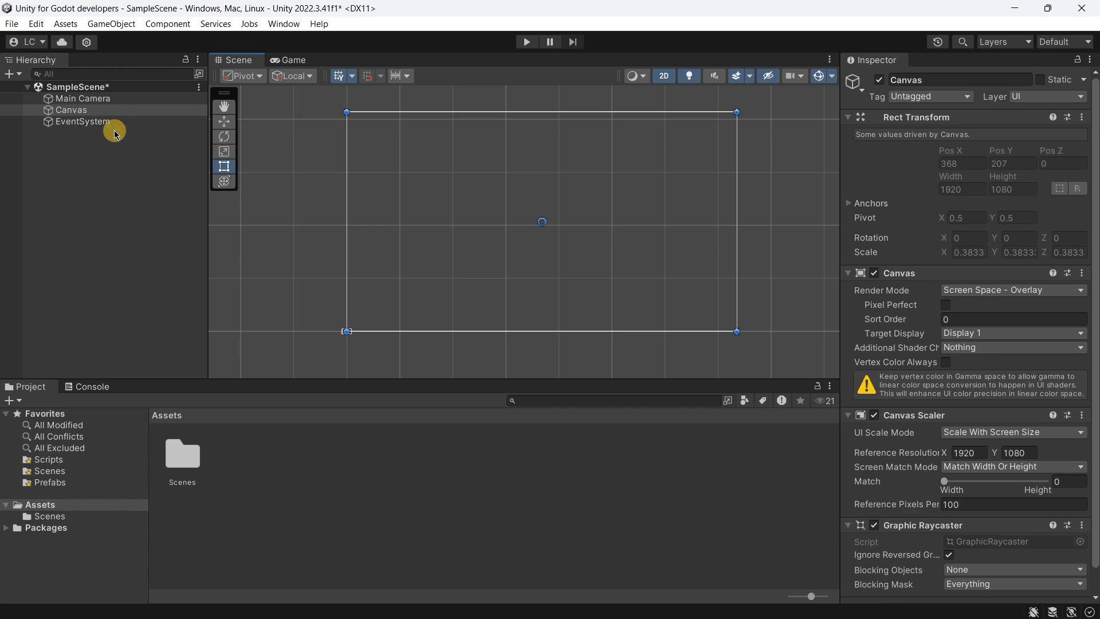
- Add a legacy Text object under the Canvas
left_click(85, 102)
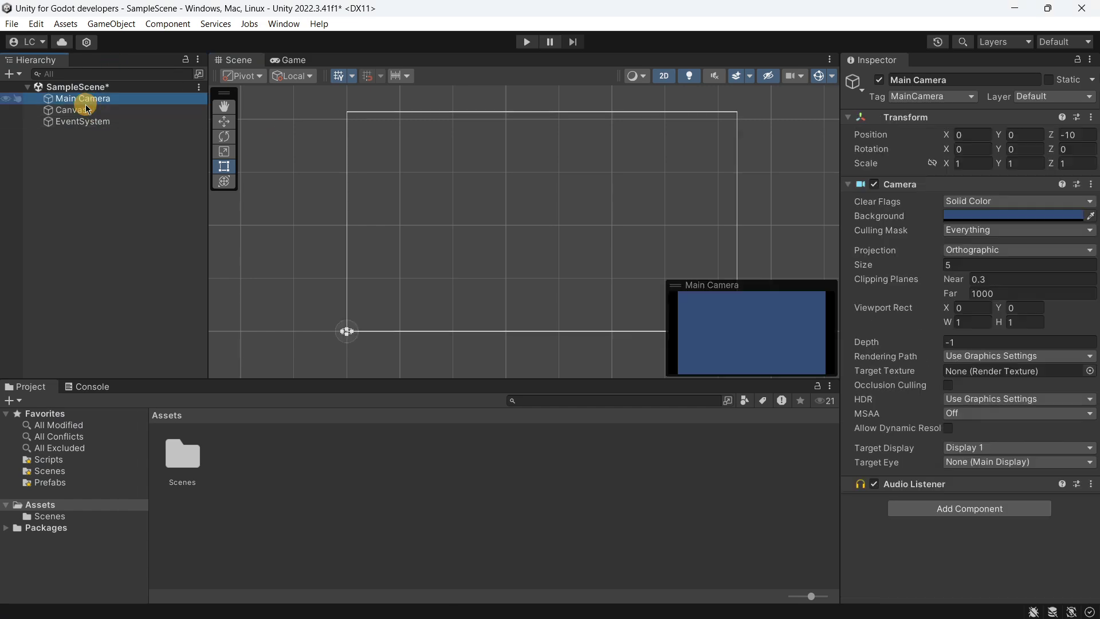
left_click(87, 110)
right_click(92, 112)
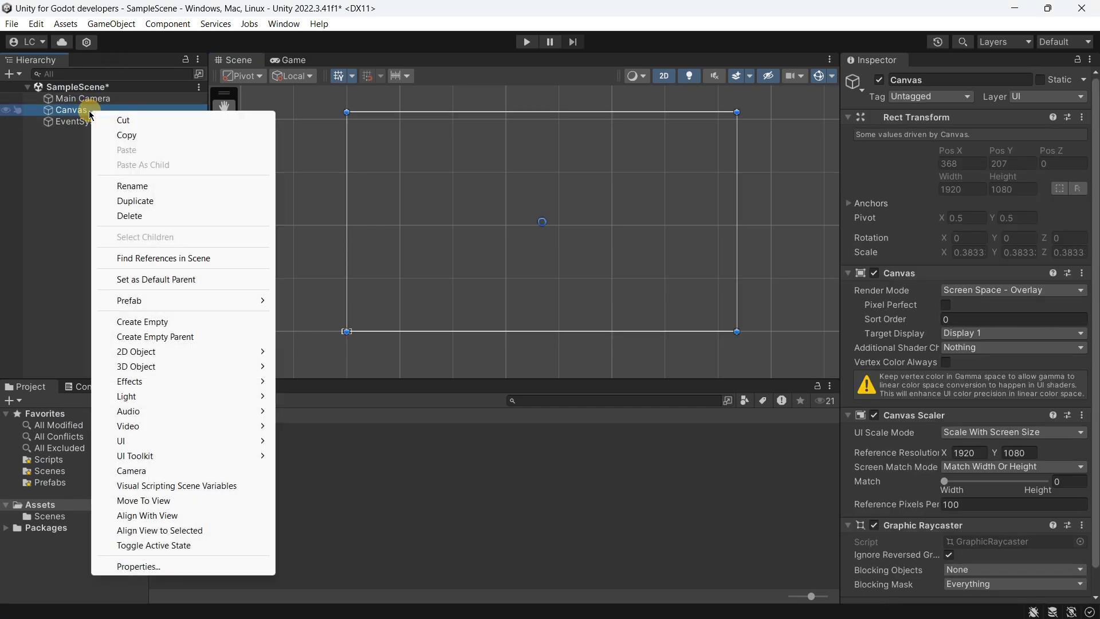
mouse_move(173, 439)
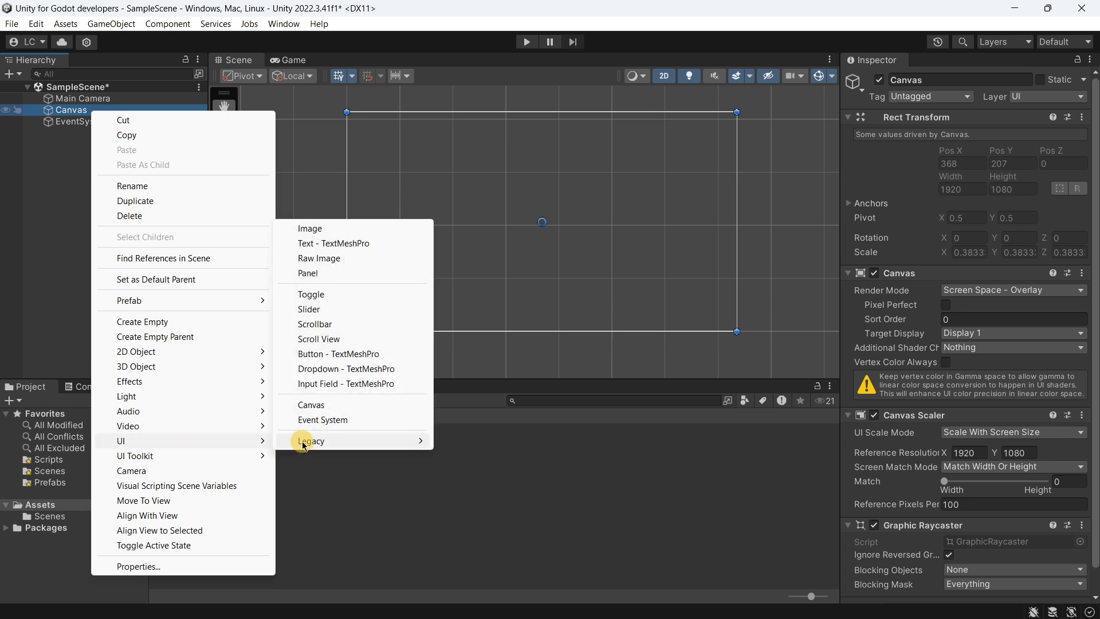
mouse_move(303, 446)
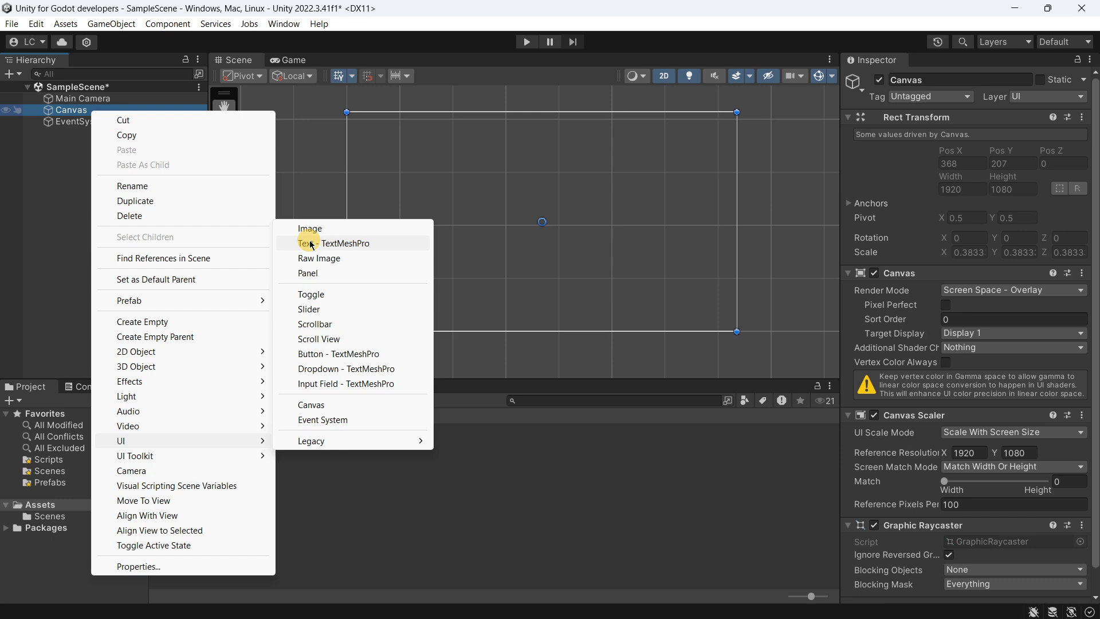
mouse_move(371, 446)
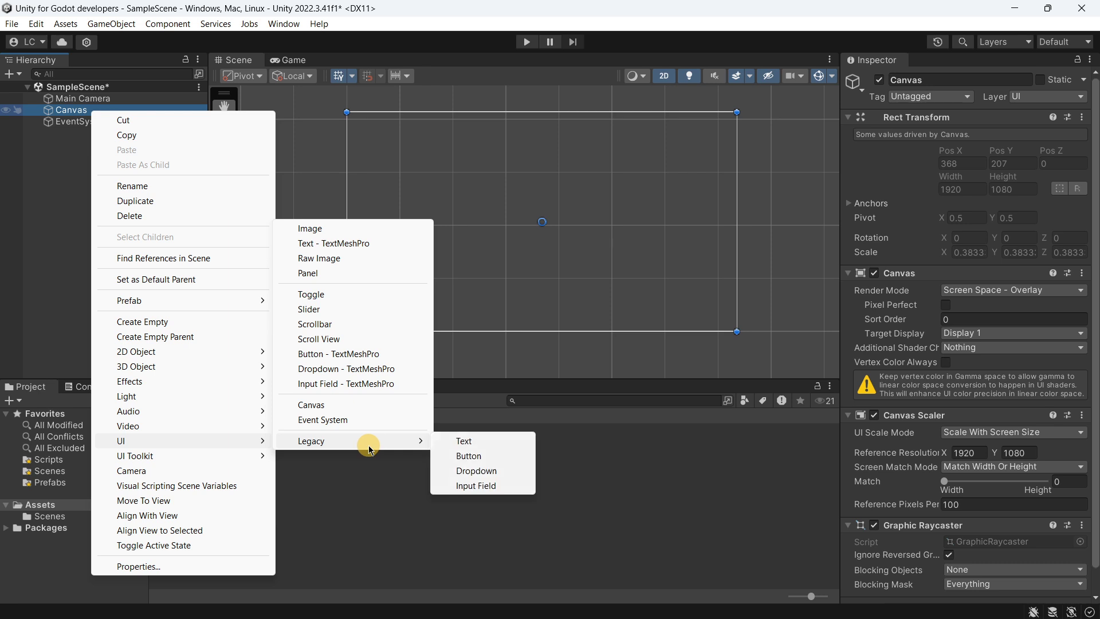
left_click(468, 442)
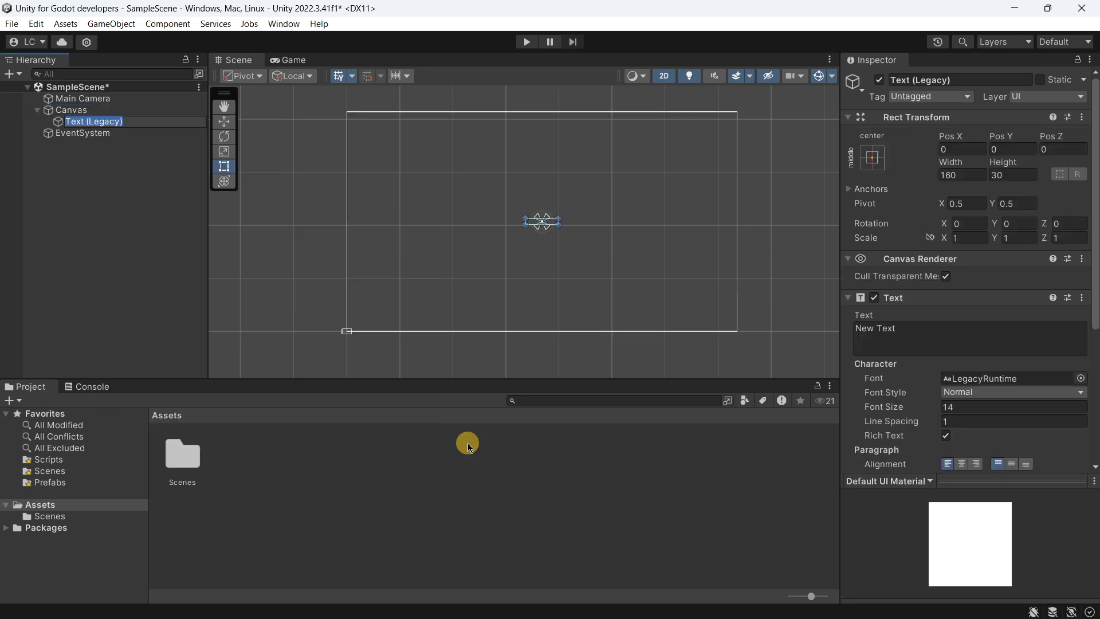
- Make the text read 'Score: 0' in white, centred horizontally and vertically
left_click(920, 340)
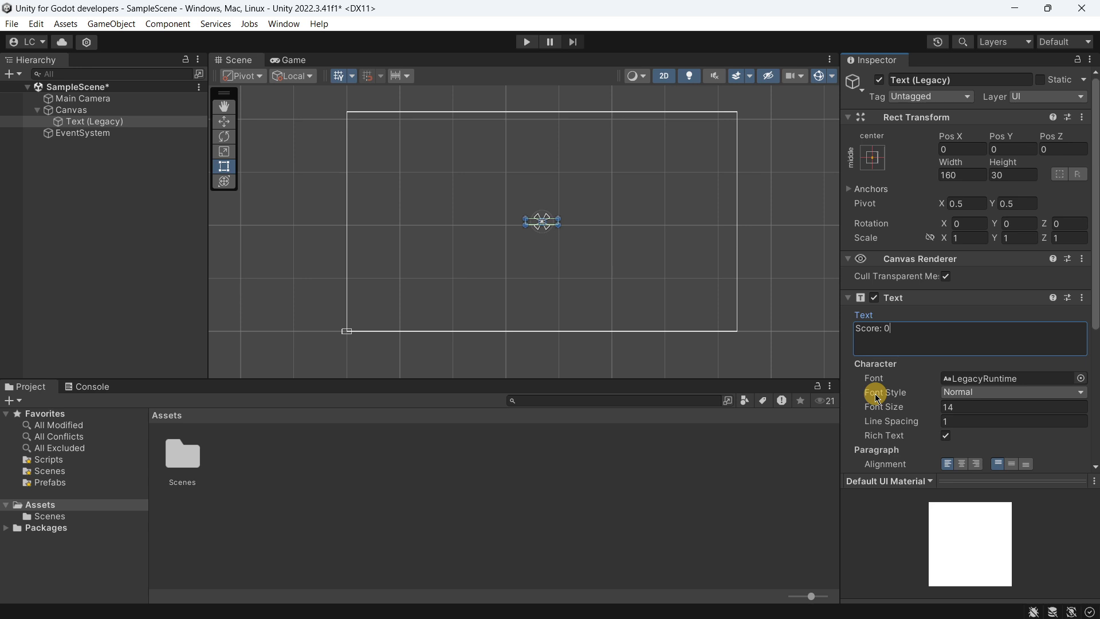
scroll(518, 221, "up", 6)
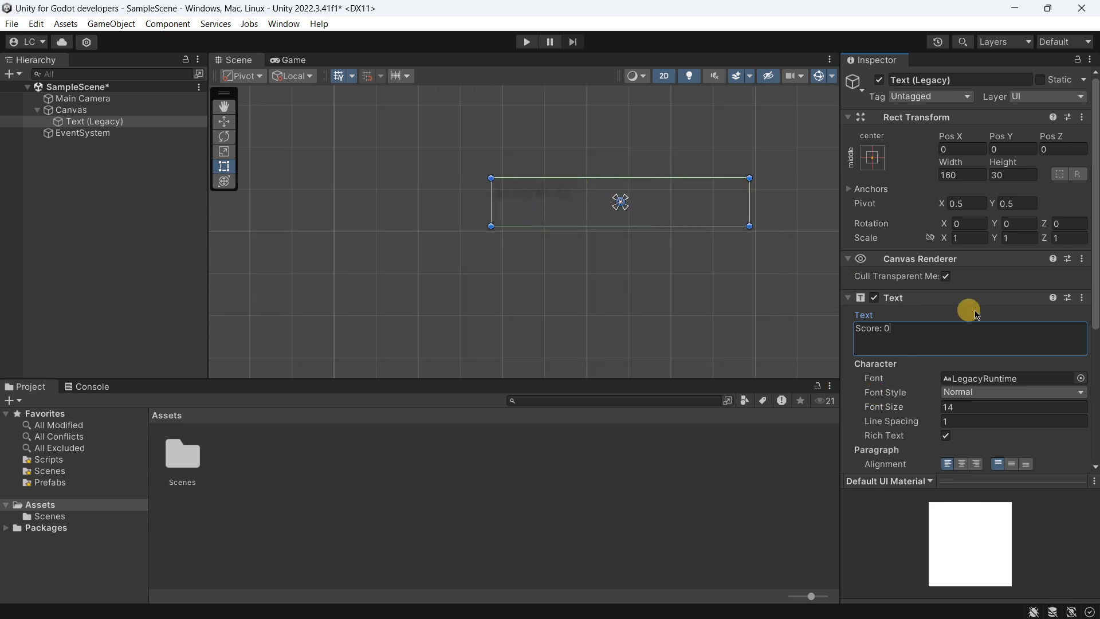
scroll(968, 338, "down", 3)
left_click(964, 418)
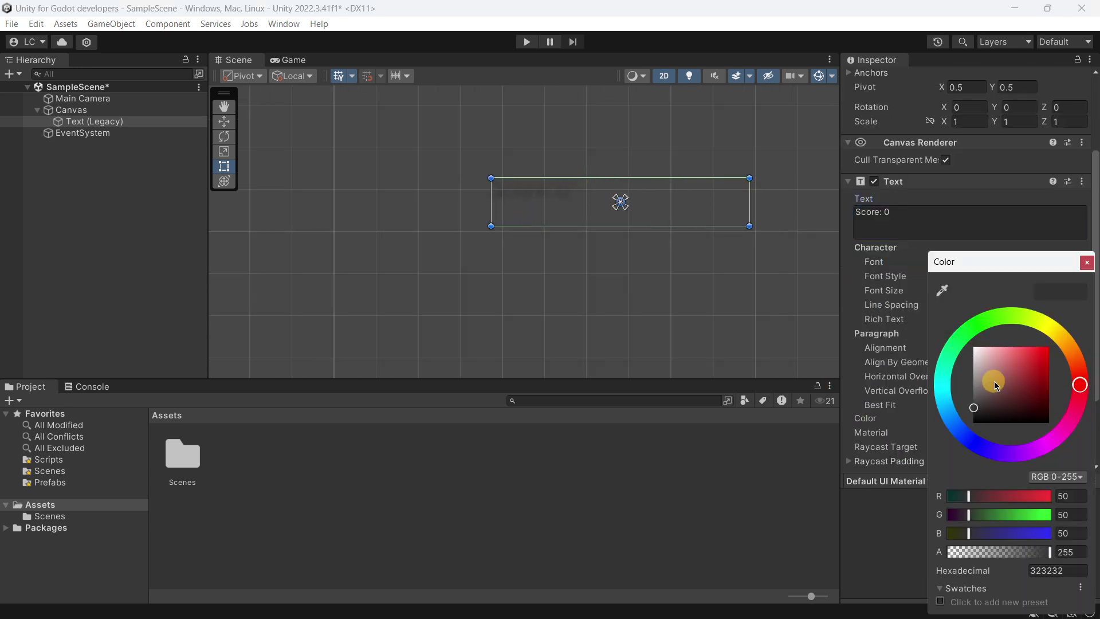
left_click_drag(995, 380, 876, 252)
left_click(1086, 262)
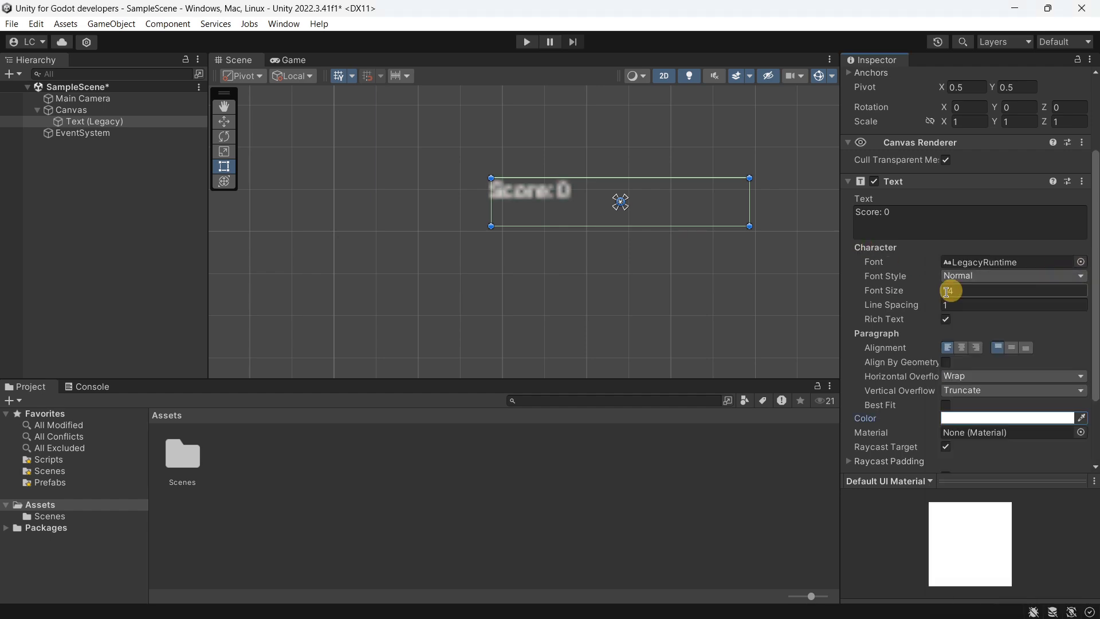
left_click(962, 348)
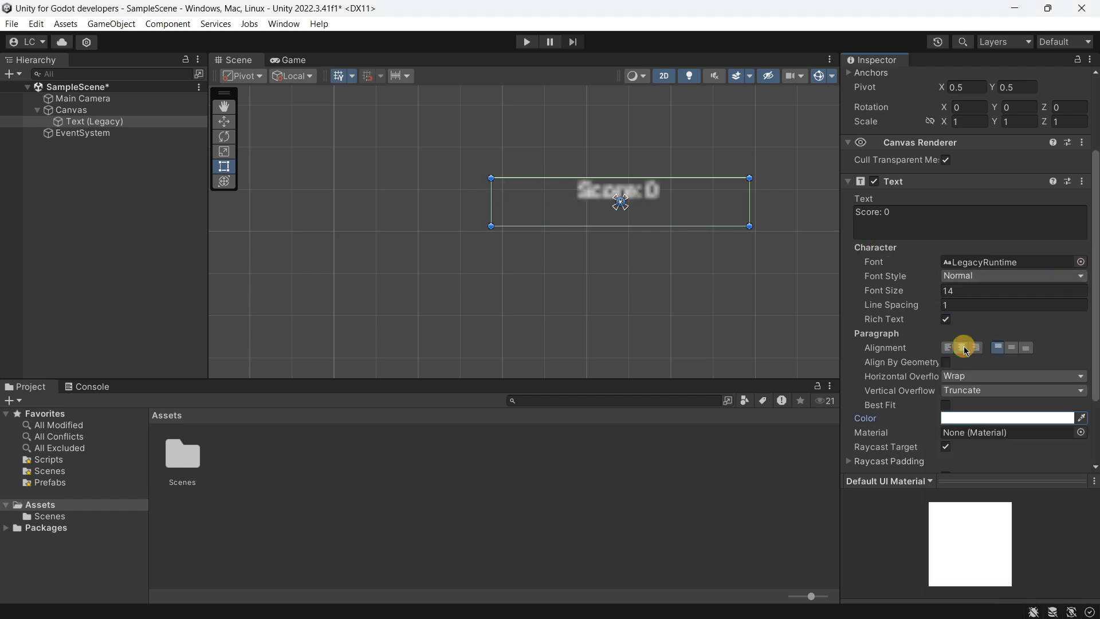
left_click(1012, 348)
- Set the font size to 75 and resize the text box to fit snugly
scroll(668, 223, "up", 4)
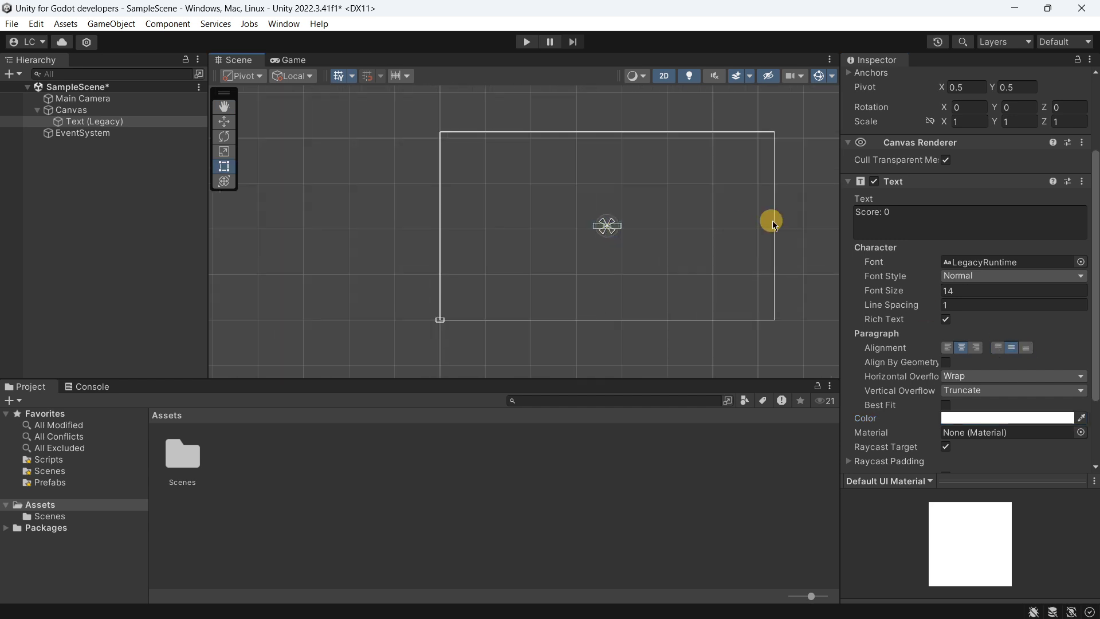
scroll(470, 219, "down", 5)
scroll(601, 219, "up", 5)
left_click_drag(567, 225, 625, 255)
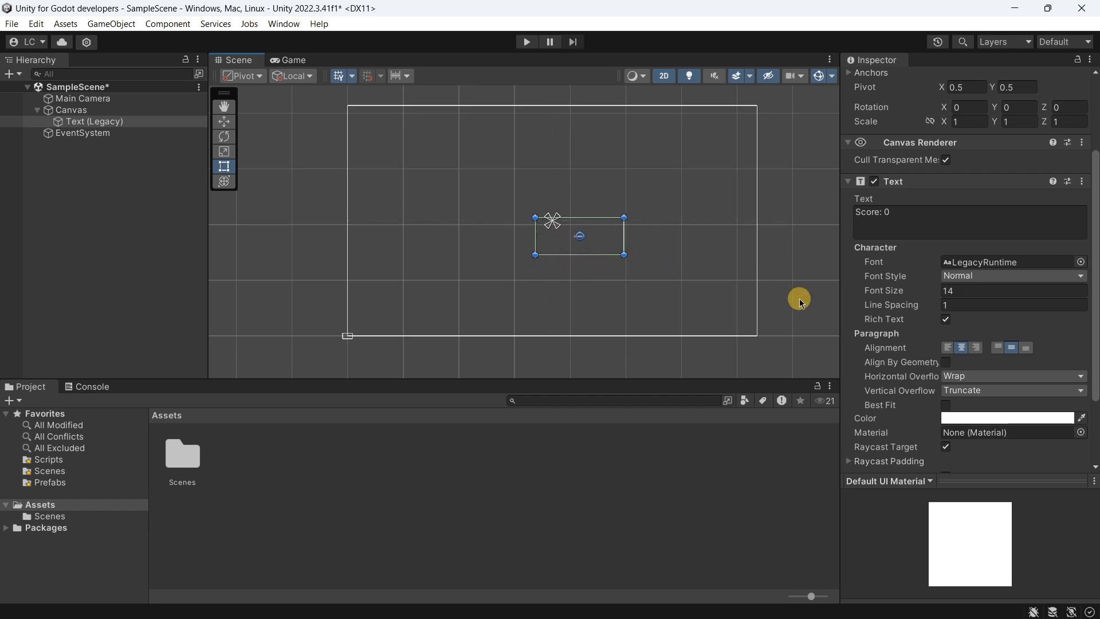
left_click_drag(897, 291, 936, 294)
left_click(962, 290)
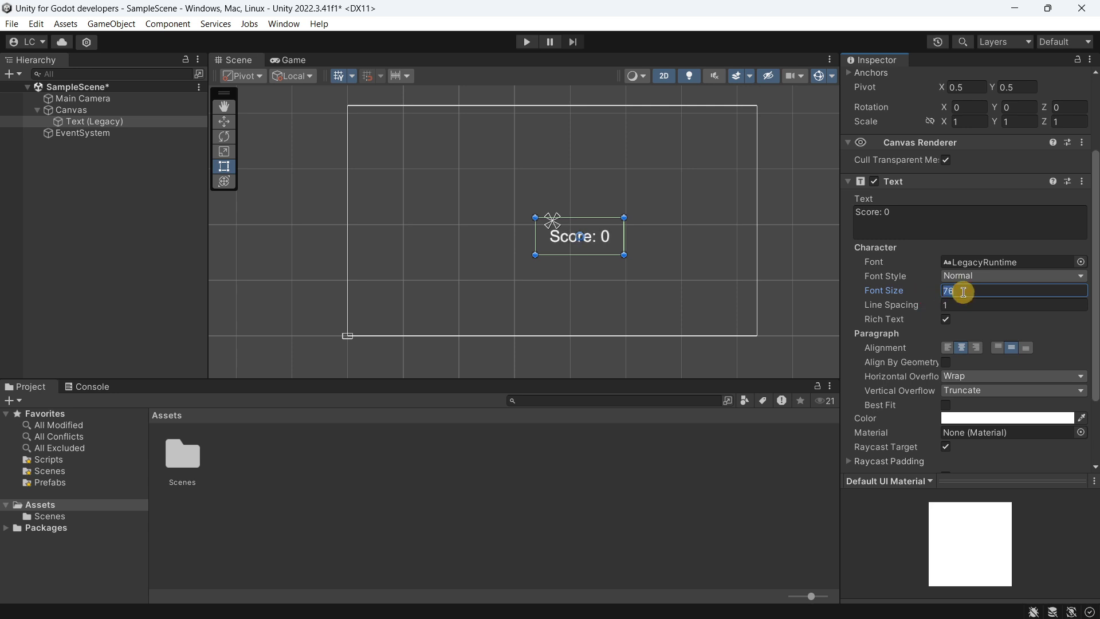
type("7")
scroll(596, 254, "up", 3)
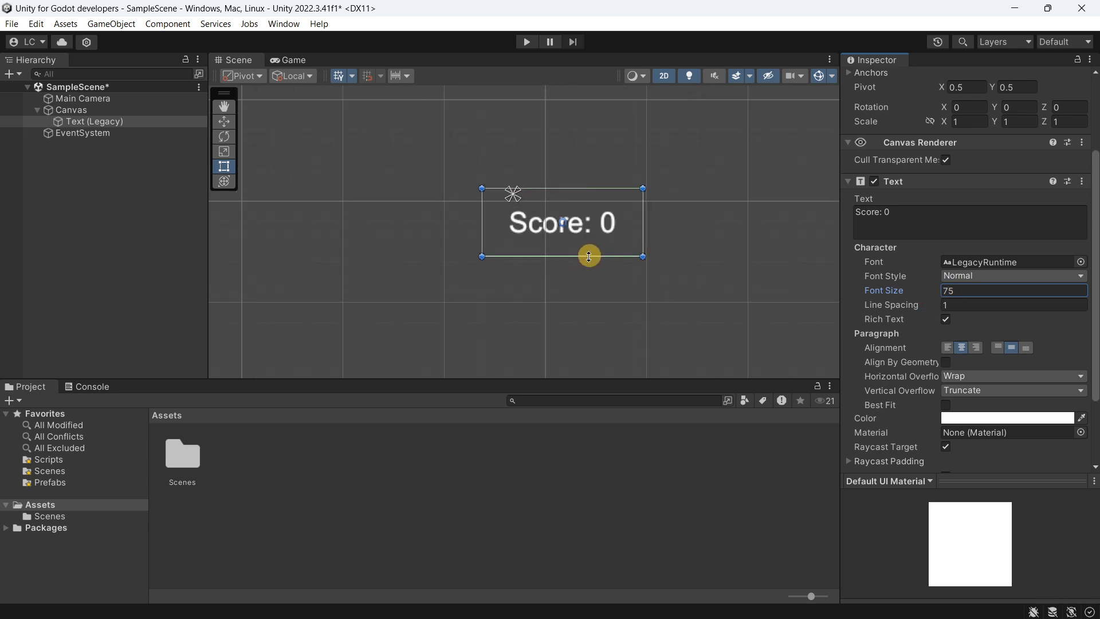
left_click_drag(587, 255, 571, 226)
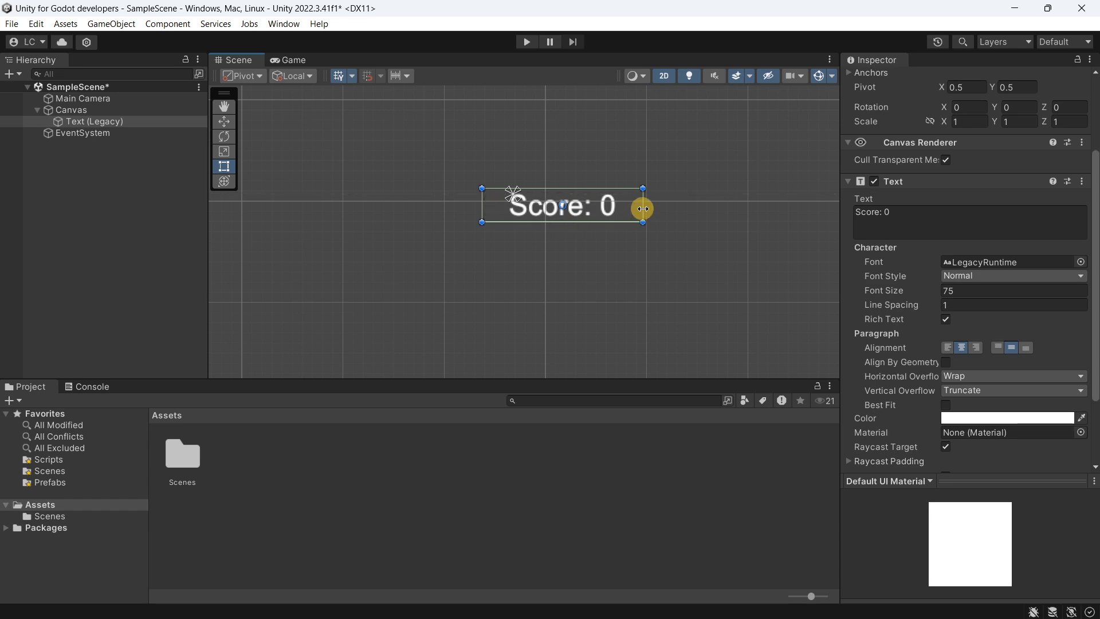
left_click_drag(643, 208, 609, 206)
scroll(682, 253, "down", 1)
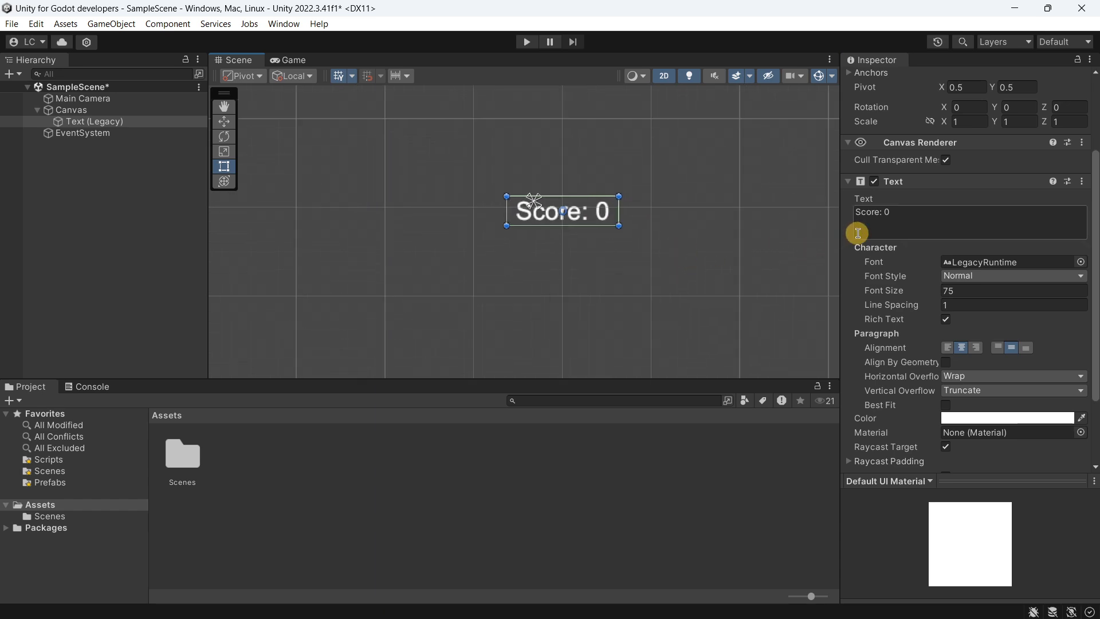
scroll(857, 233, "up", 4)
left_click(864, 151)
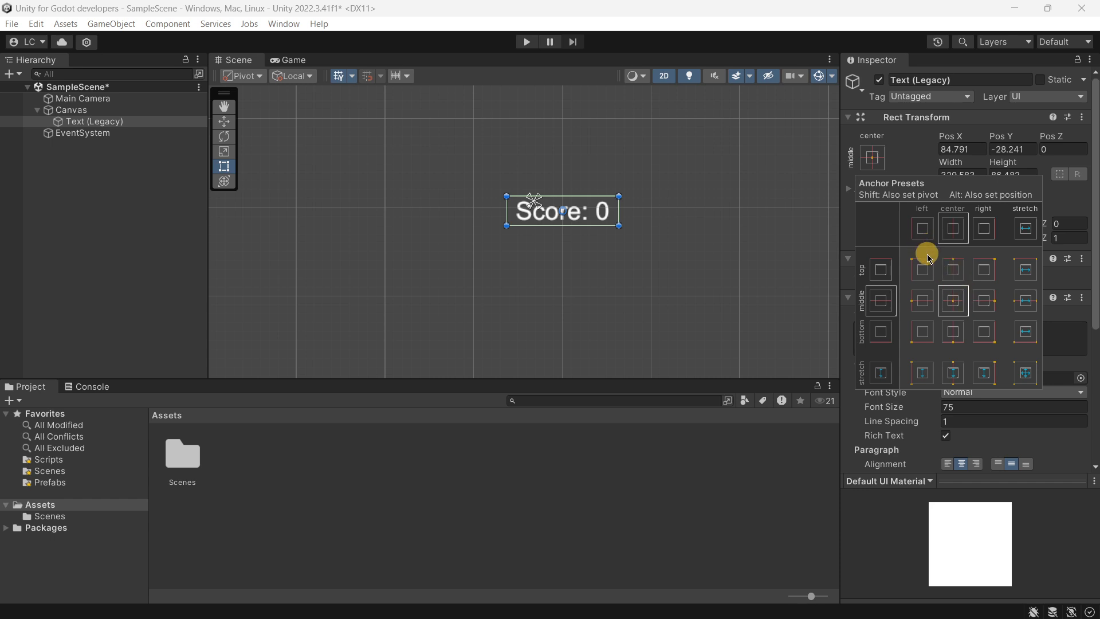
- Alt-anchor the score text to the Canvas top centre, setting its position too
key("alt")
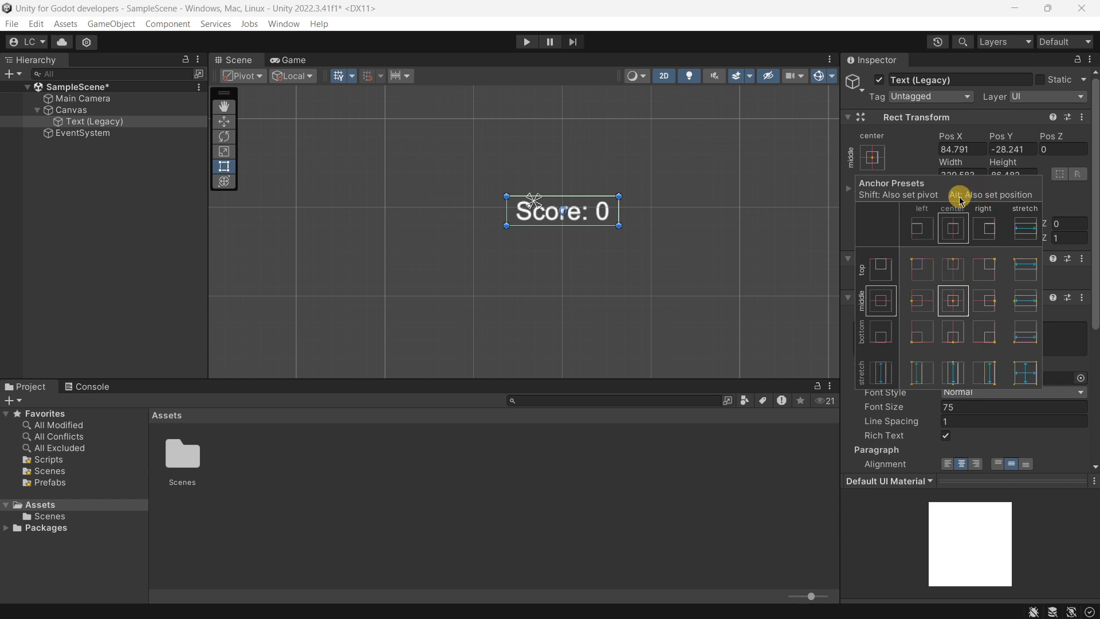
left_click(953, 264, "alt")
left_click(236, 263)
scroll(450, 202, "down", 5)
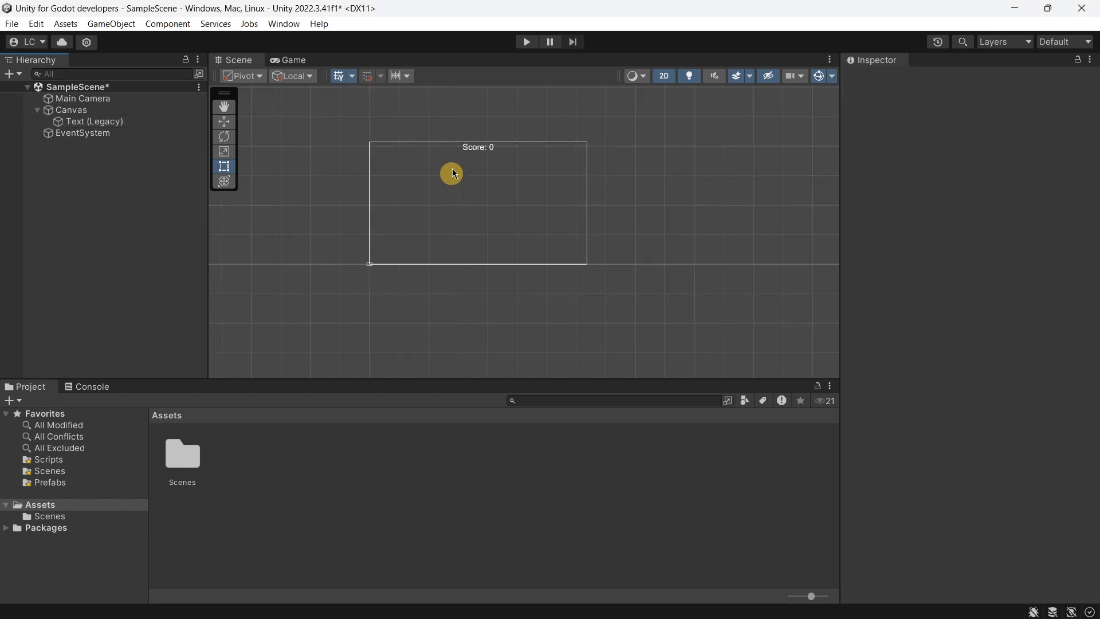
scroll(454, 173, "up", 5)
- Nudge the score text down with the Move tool to sit just below the top edge
left_click(110, 122)
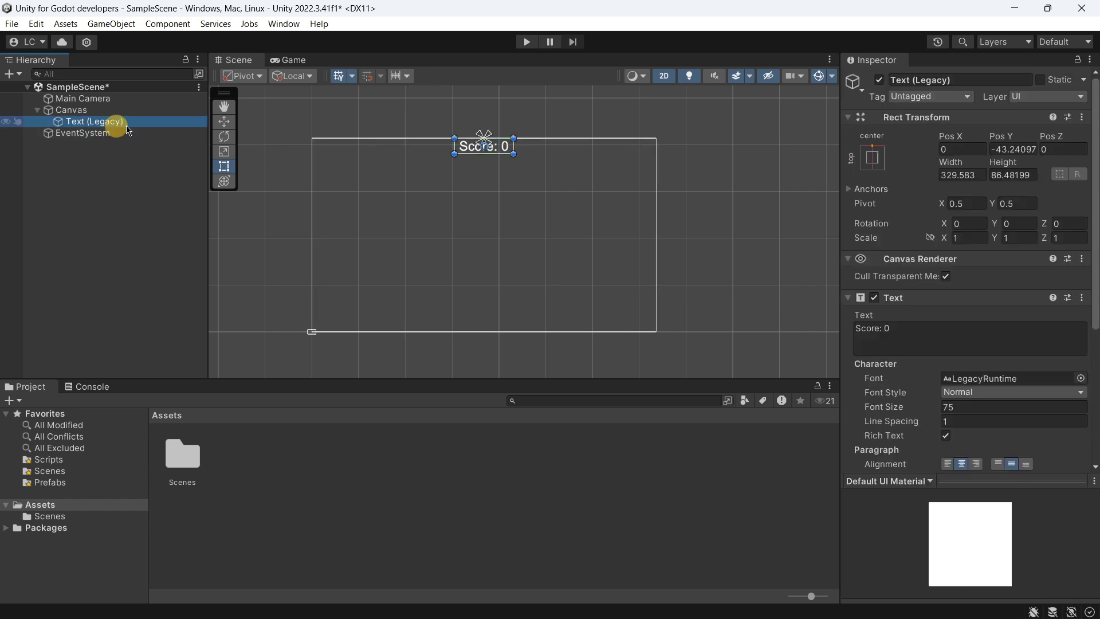
left_click(224, 121)
scroll(454, 142, "up", 2)
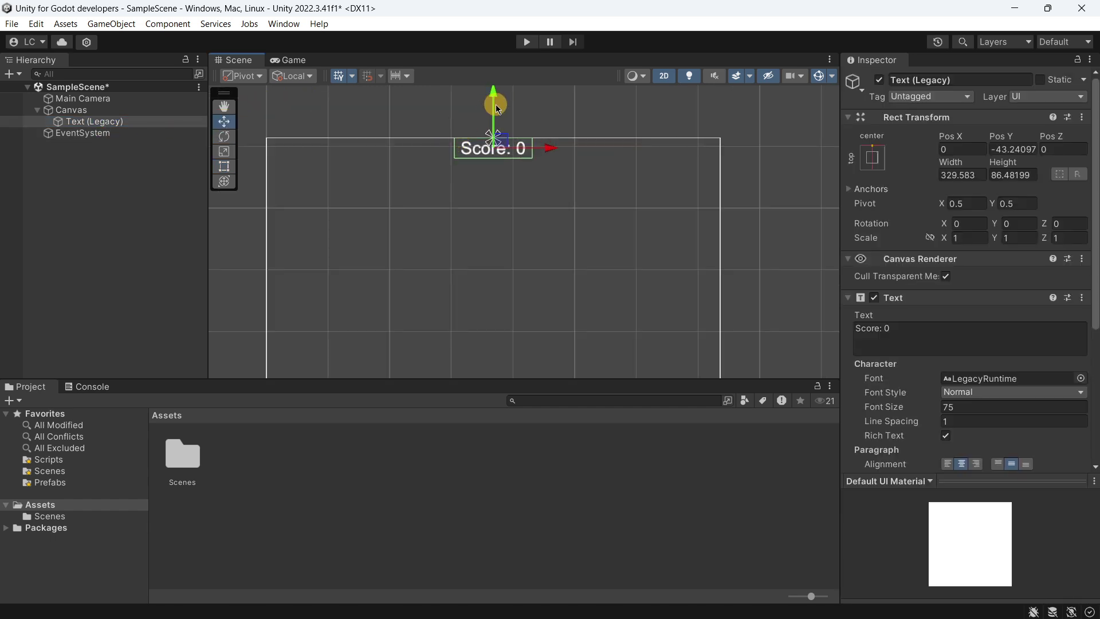
left_click_drag(492, 103, 492, 117)
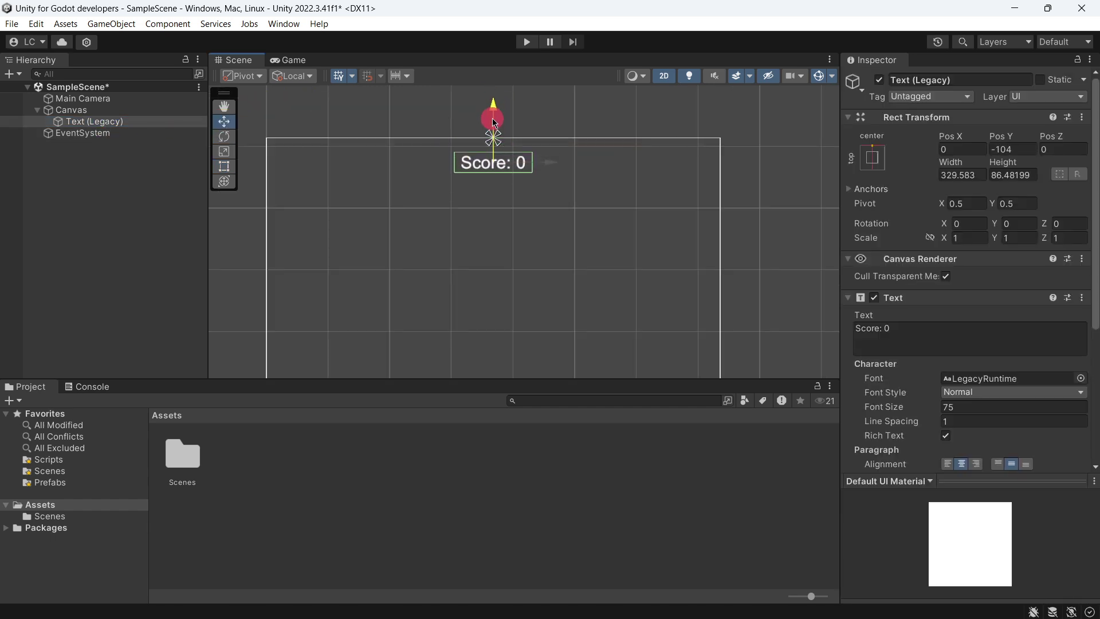
left_click(209, 265)
scroll(491, 241, "down", 4)
scroll(481, 220, "up", 2)
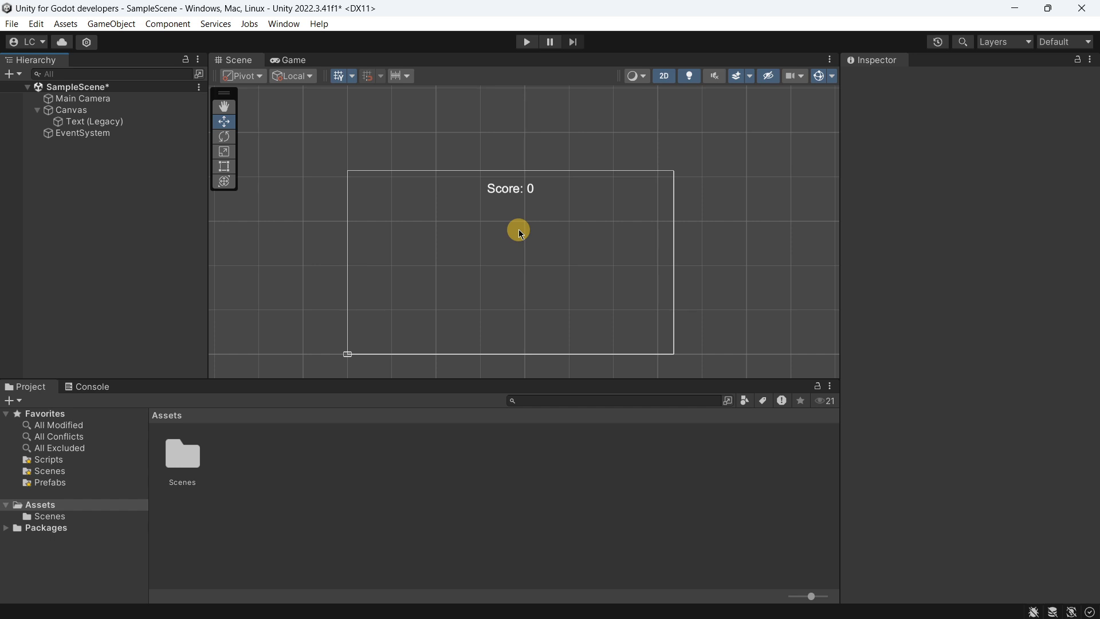
left_click(107, 121)
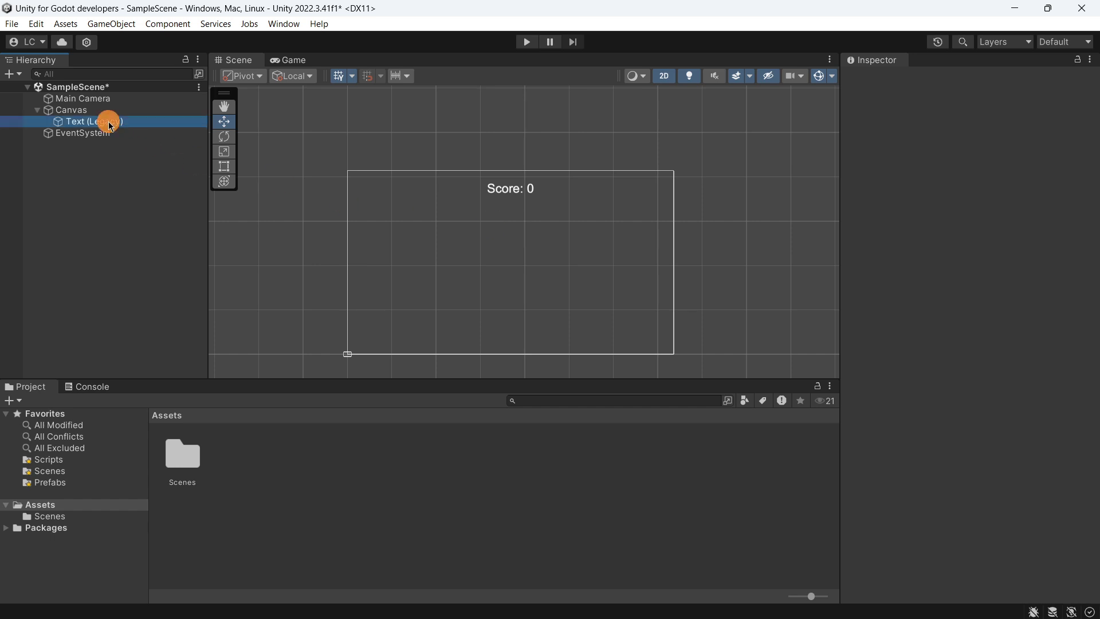
scroll(932, 293, "down", 4)
scroll(930, 300, "up", 3)
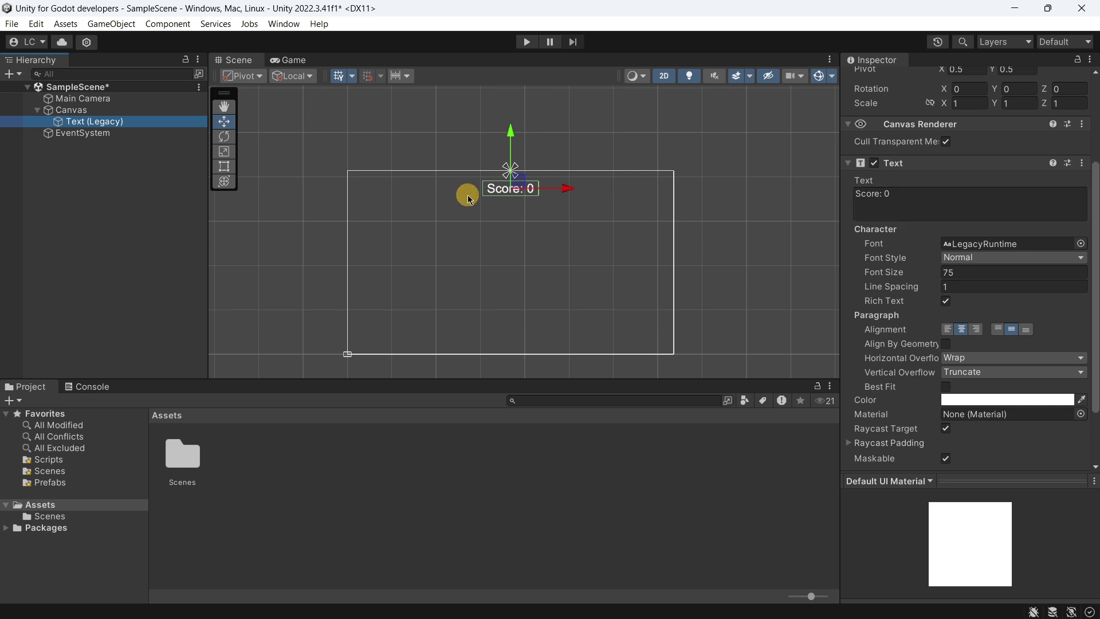
scroll(978, 247, "up", 5)
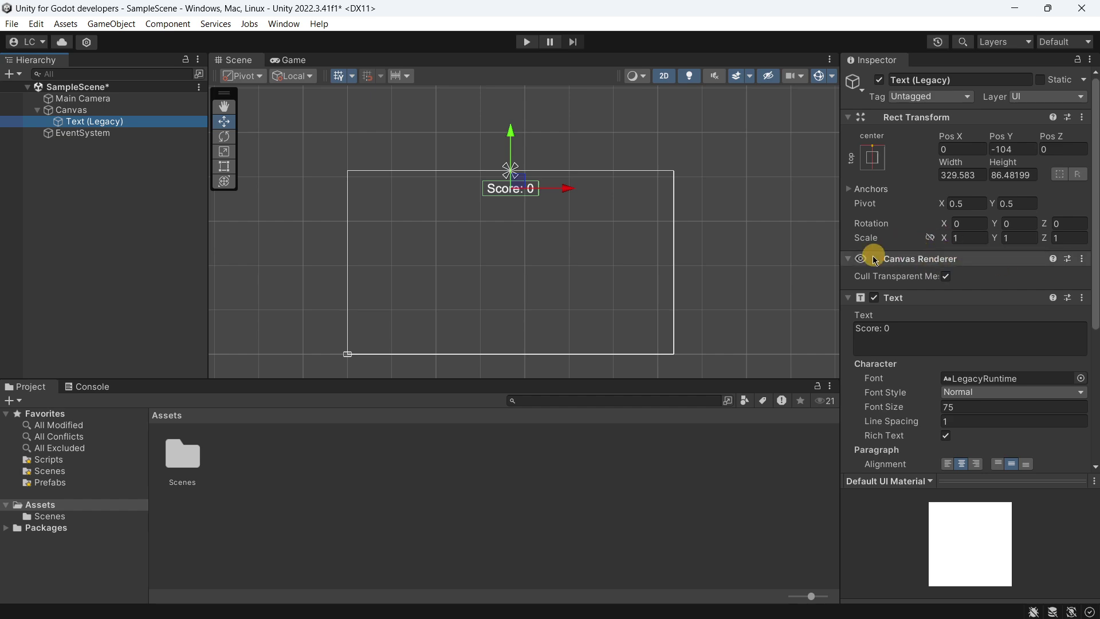
left_click(848, 259)
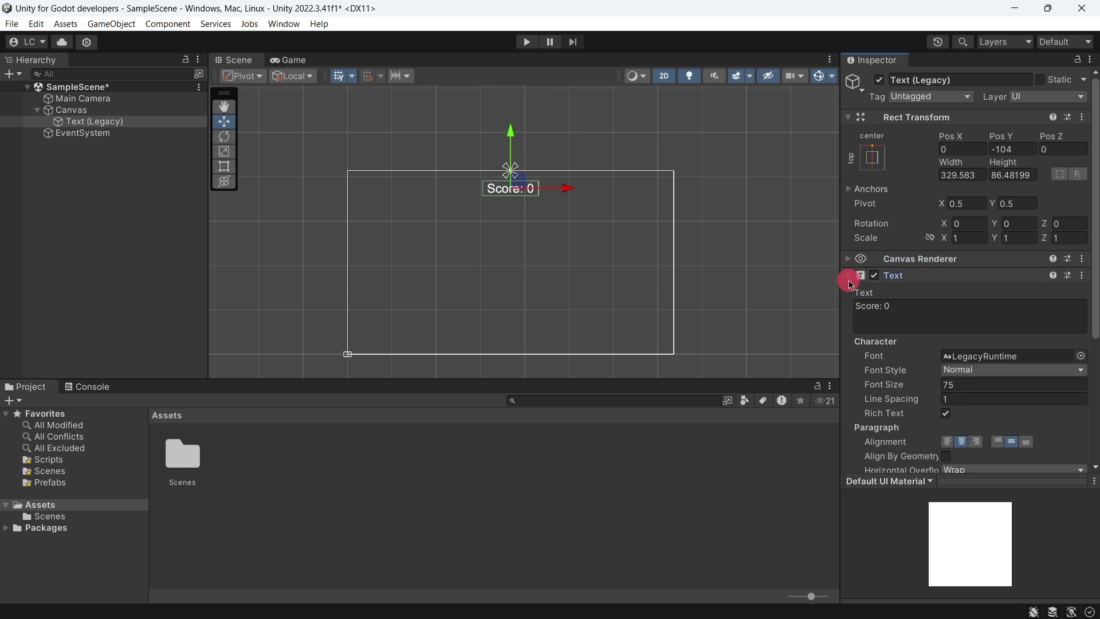
left_click(849, 275)
left_click(848, 118)
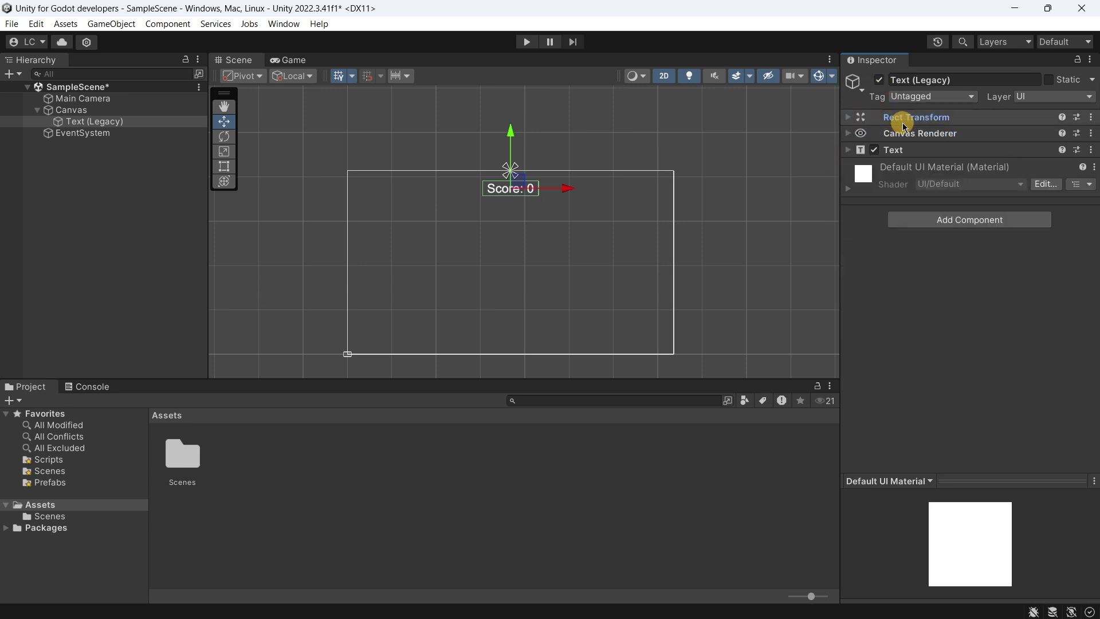
left_click(850, 119)
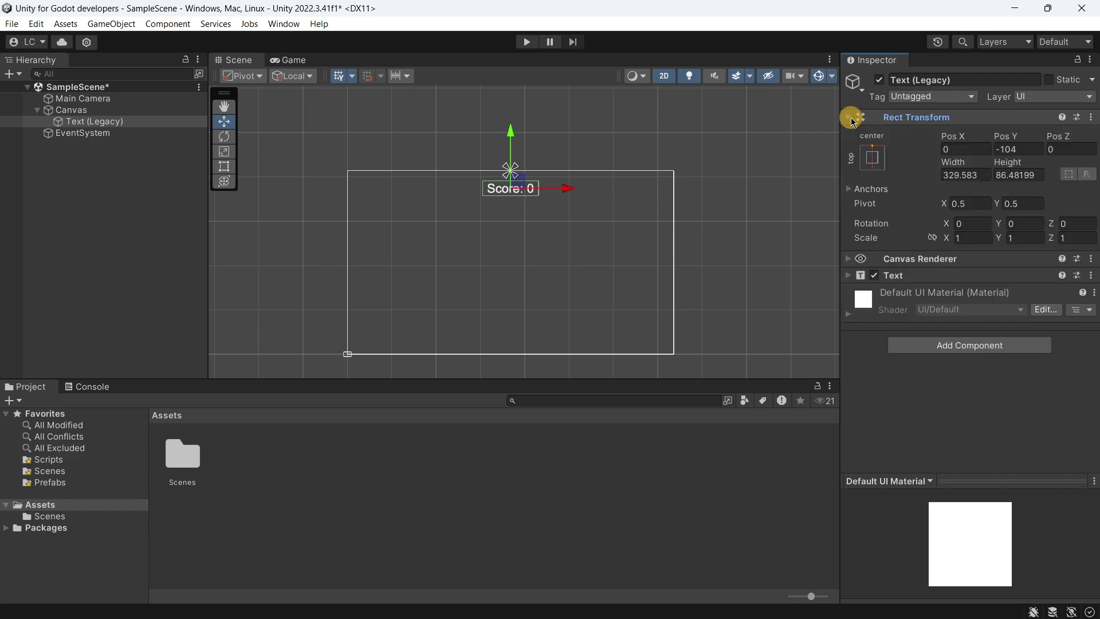
left_click(872, 163)
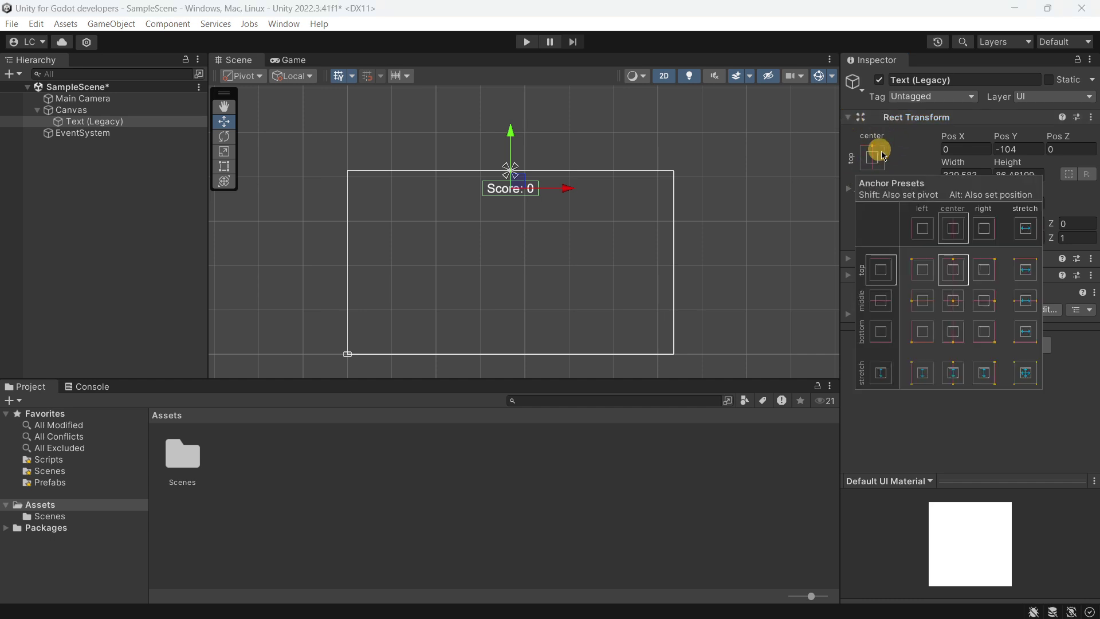
left_click(893, 149)
mouse_move(917, 203)
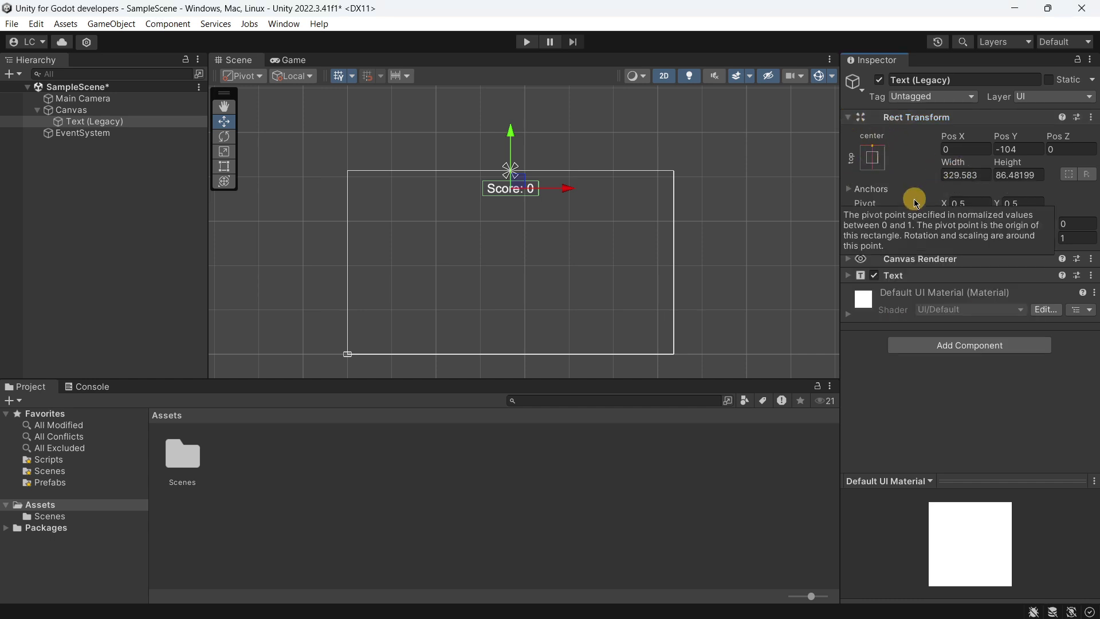
left_click(898, 259)
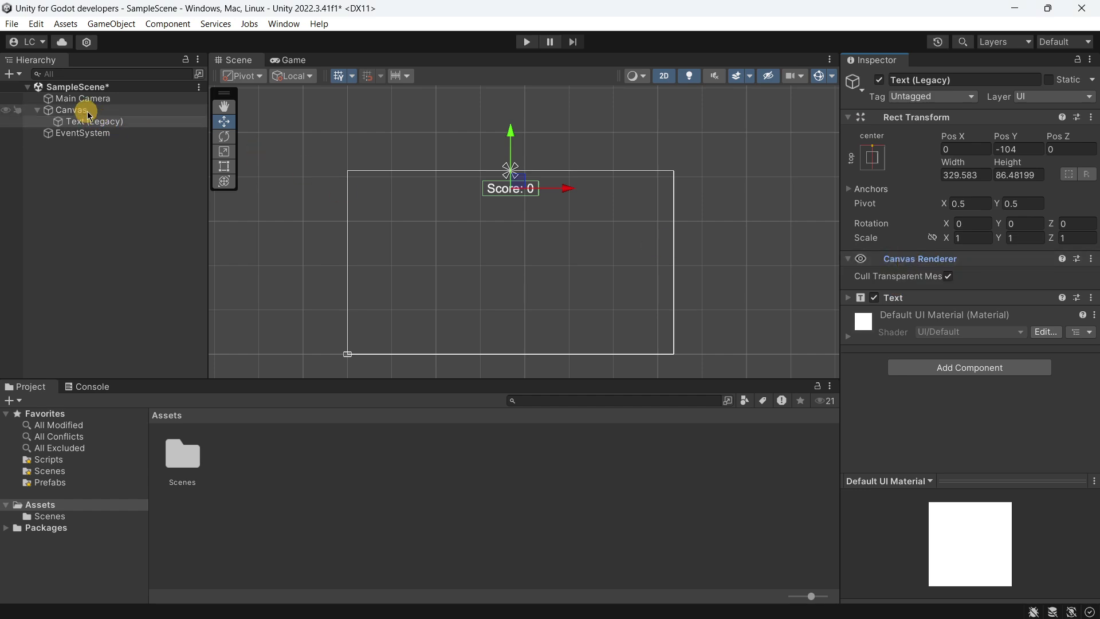
left_click(894, 258)
left_click(895, 275)
left_click(896, 276)
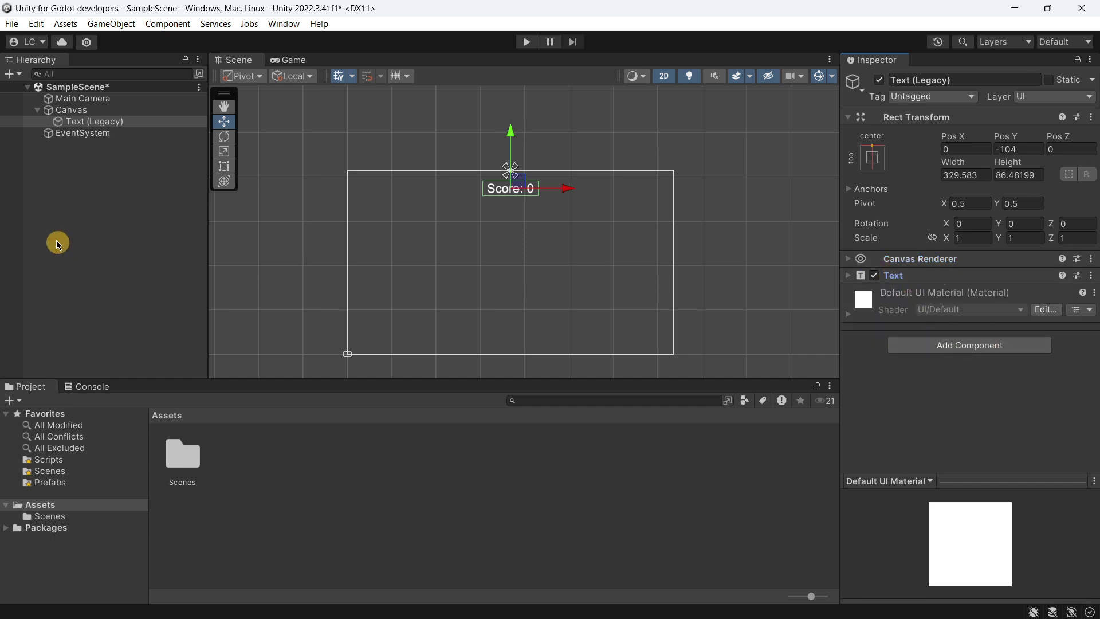
left_click(81, 198)
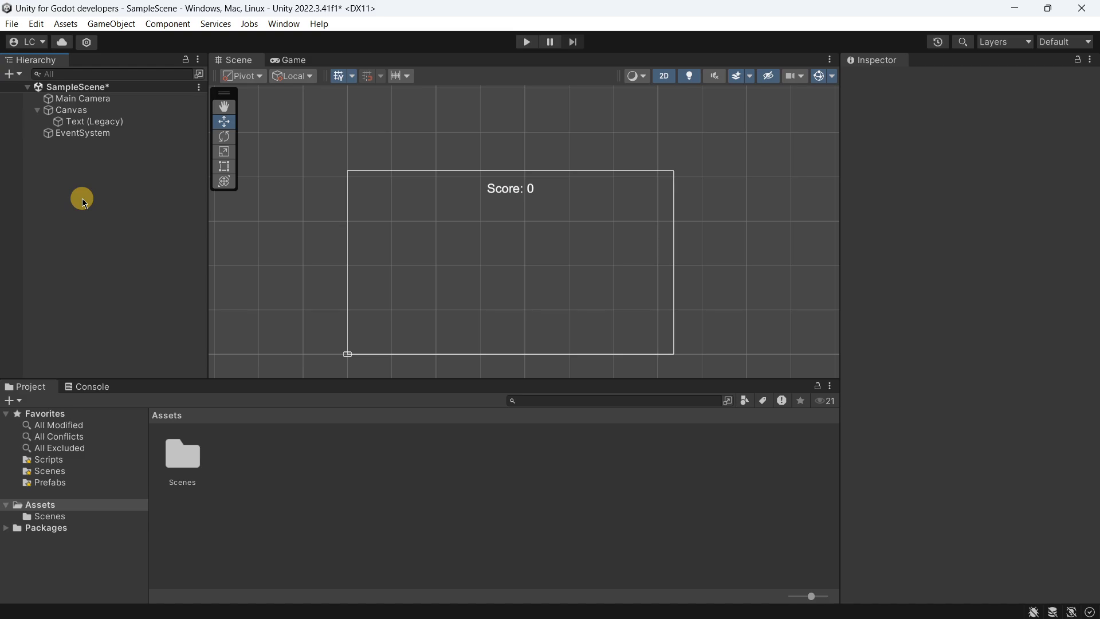
key("alt+Tab")
left_click(69, 130)
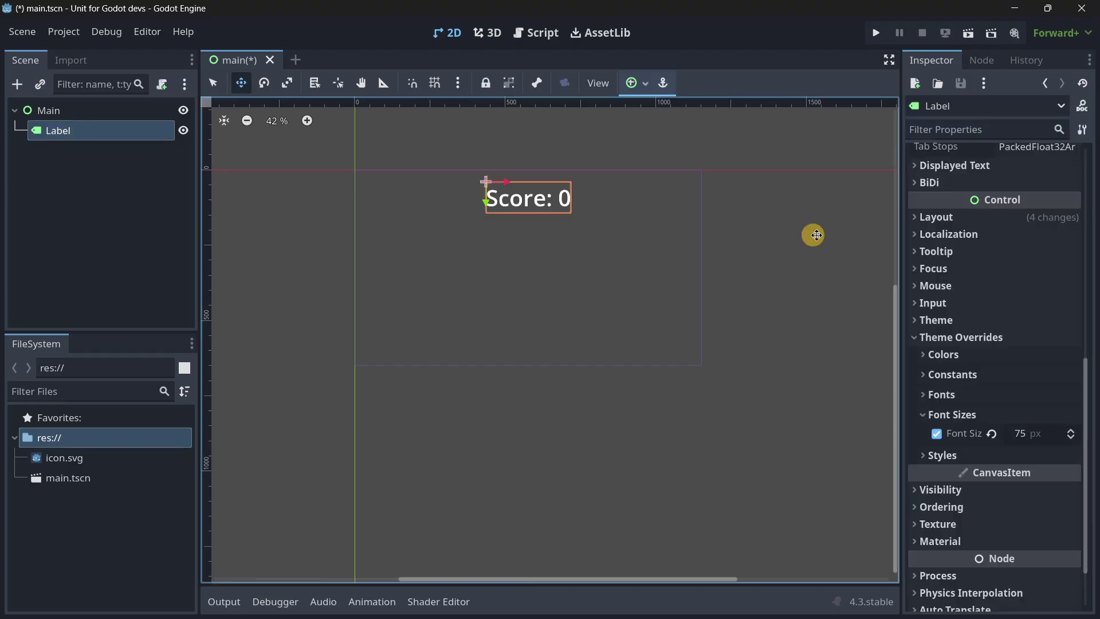
- Create a new scene with a CharacterBody2D root node
scroll(960, 332, "up", 10)
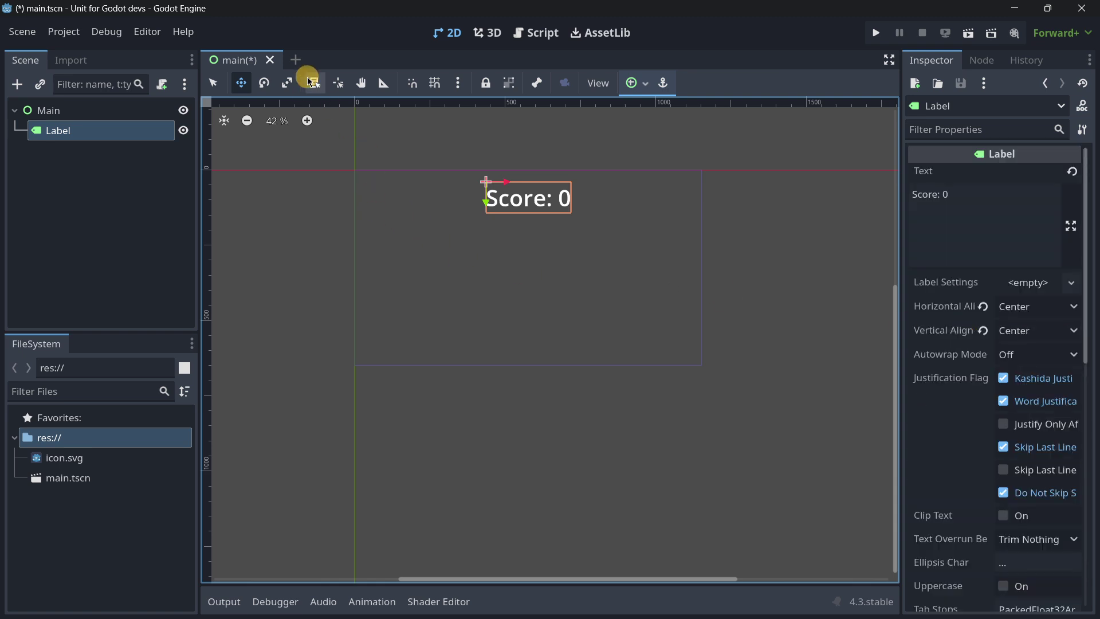
left_click(296, 60)
left_click(71, 204)
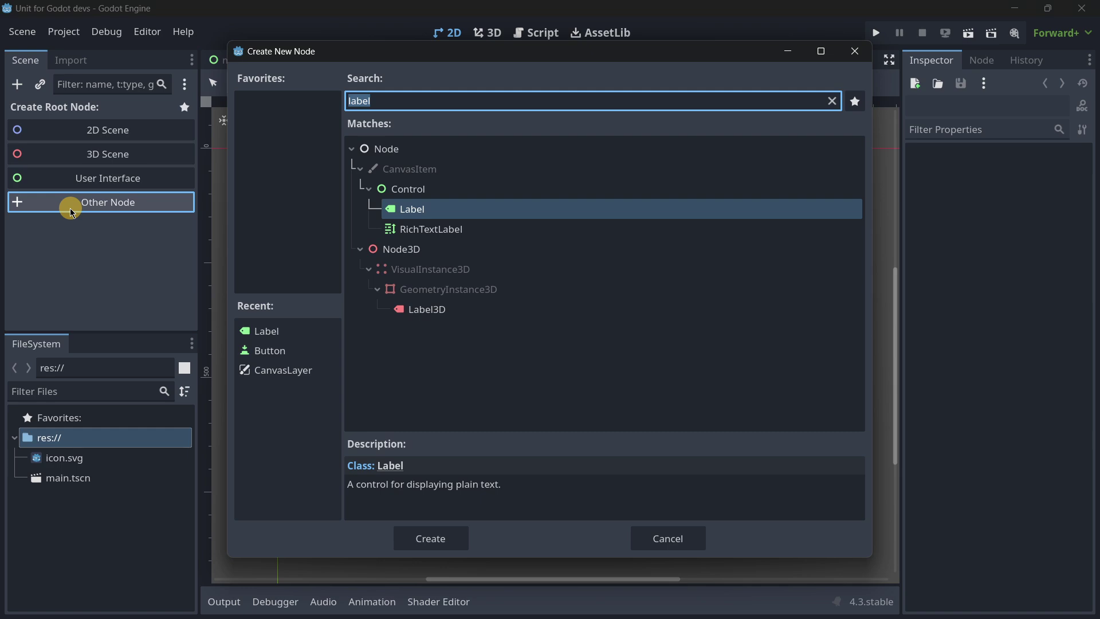
type("chara")
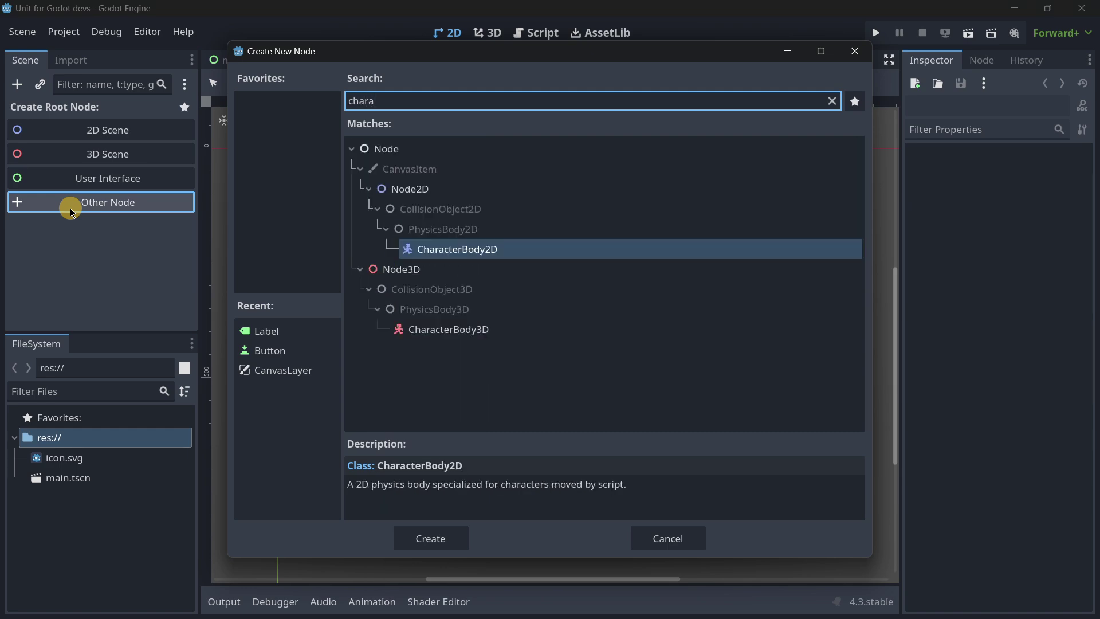
key("Return")
- Add CollisionShape2D and Sprite2D as children of the CharacterBody2D
key("ctrl+a")
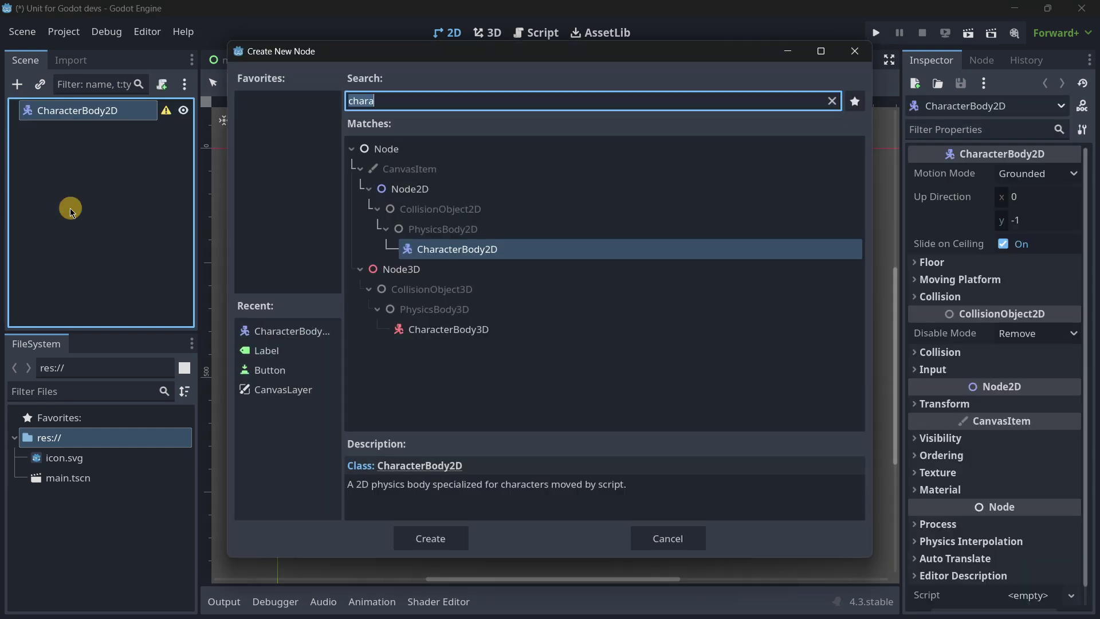
type("coll")
key("Return")
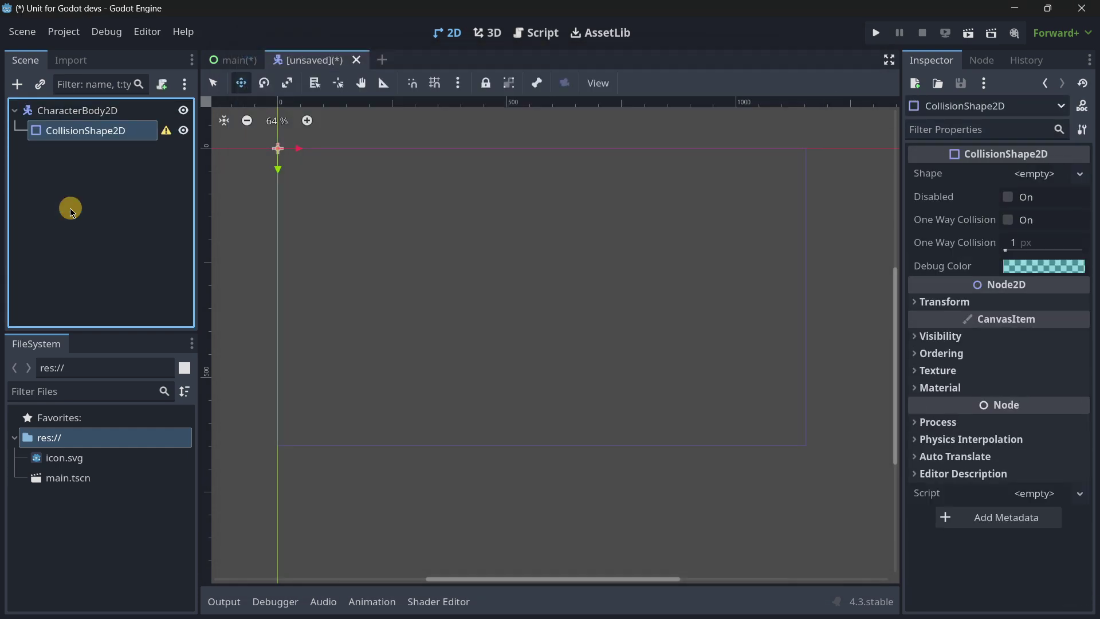
key("Up")
key("ctrl+a")
type("sprite")
key("Return")
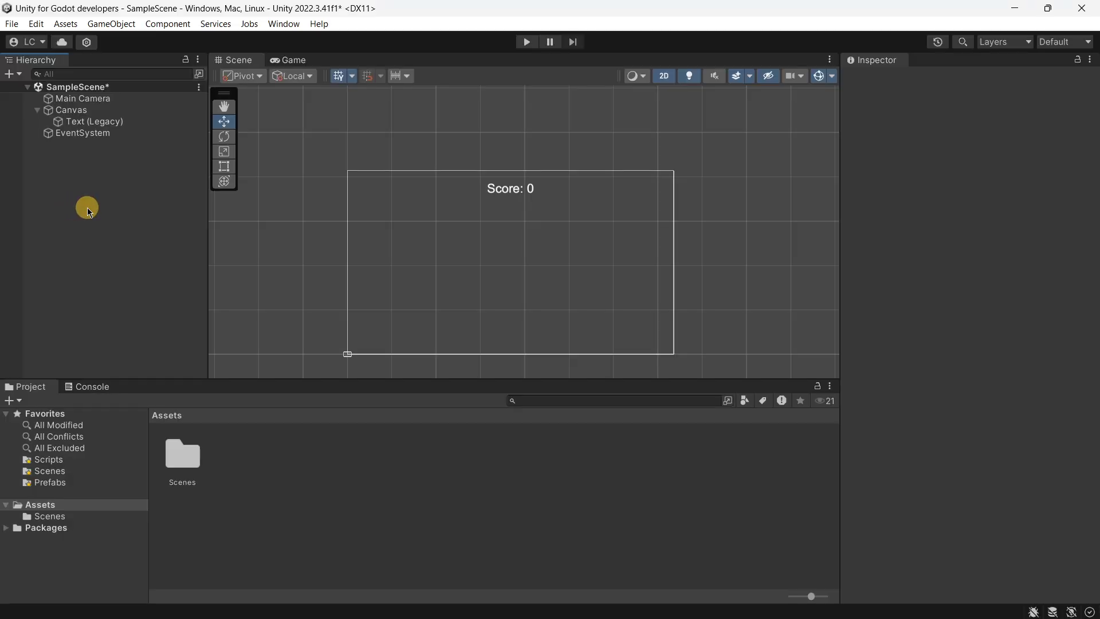
right_click(87, 209)
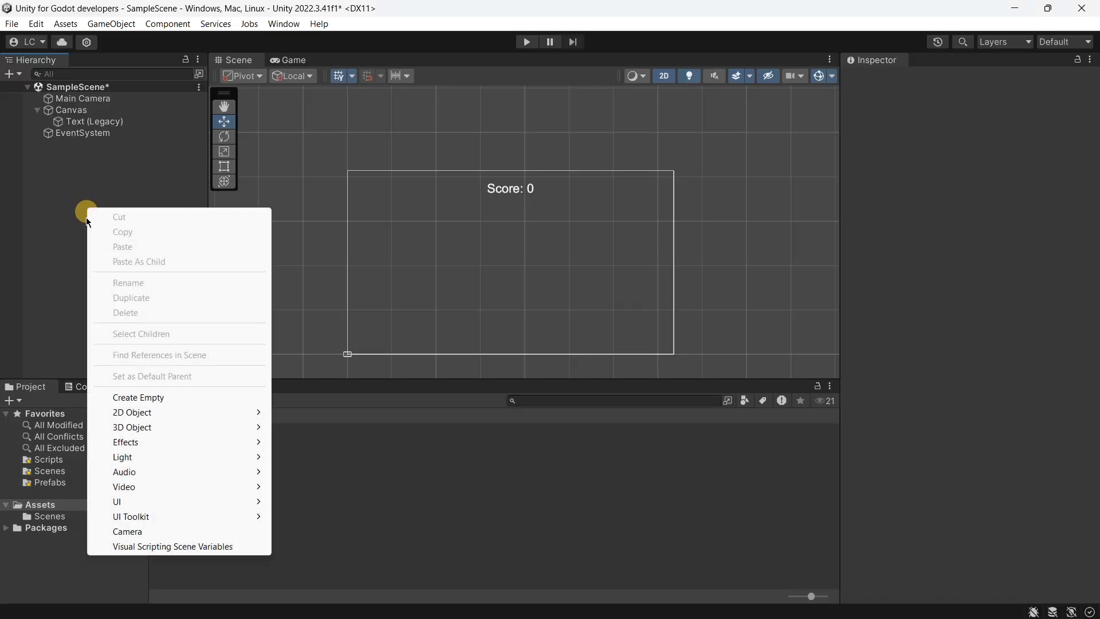
left_click(132, 398)
type("Player")
key("Return")
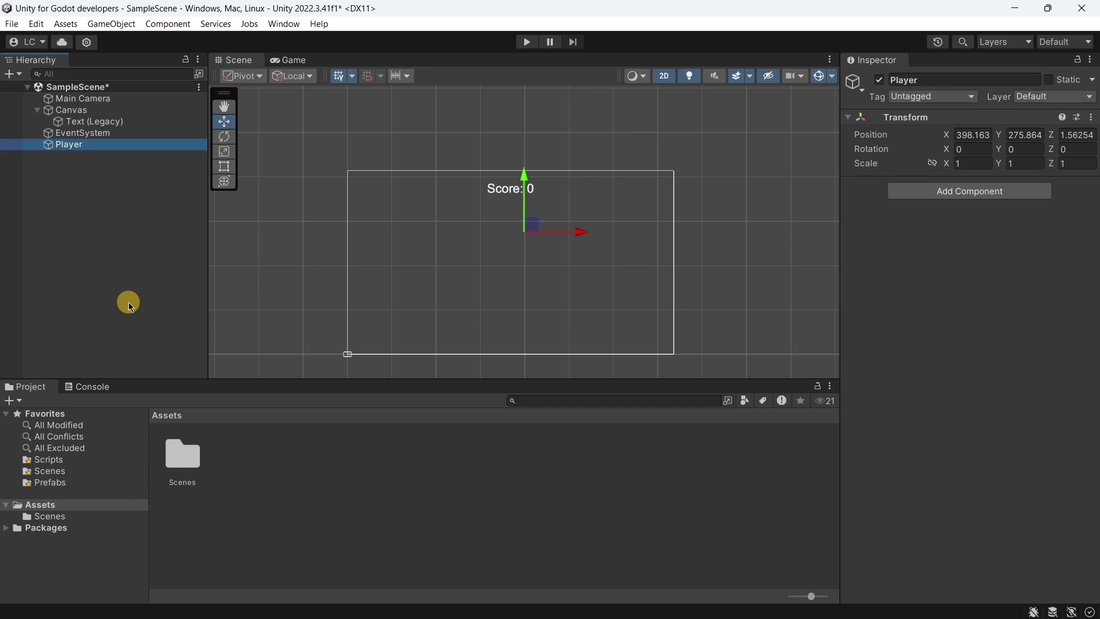
left_click(922, 191)
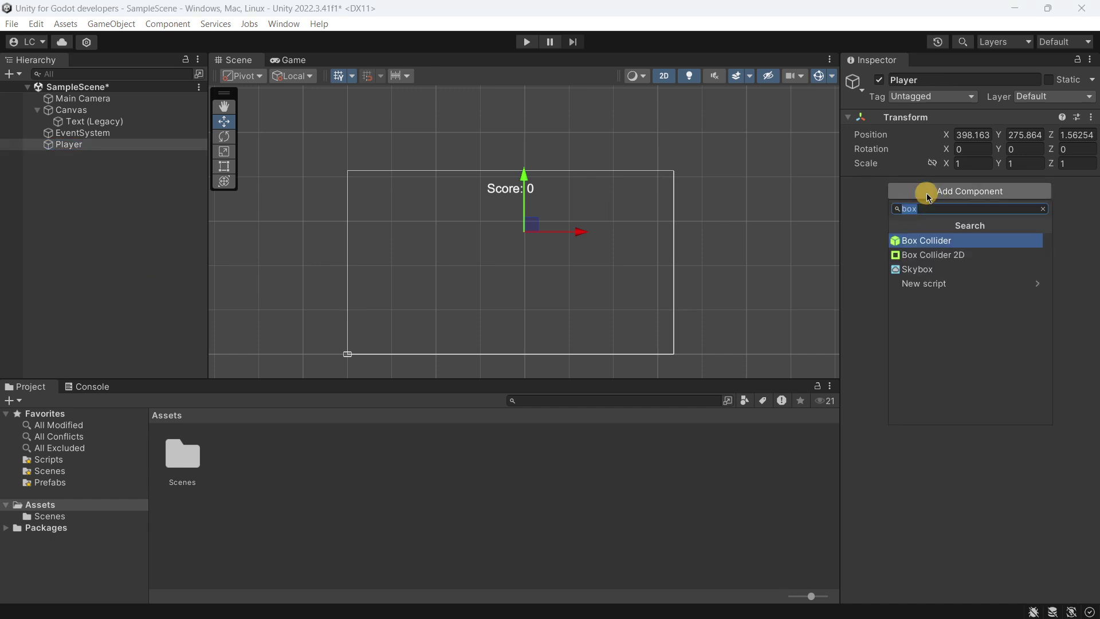
type("rigid")
key("Down")
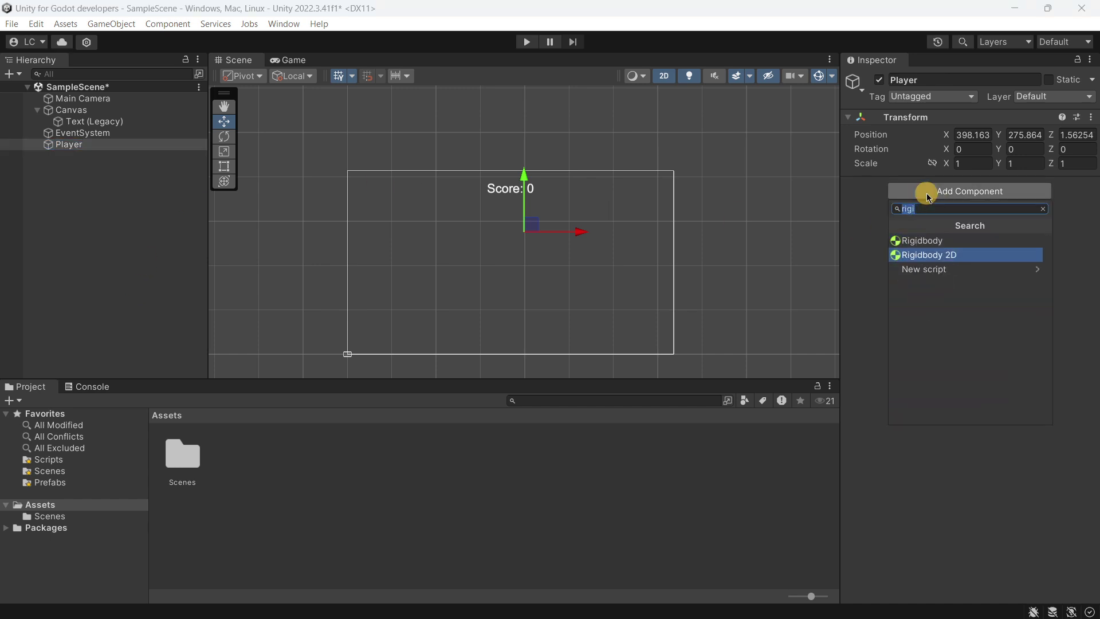
key("Return")
left_click(899, 573)
type("box")
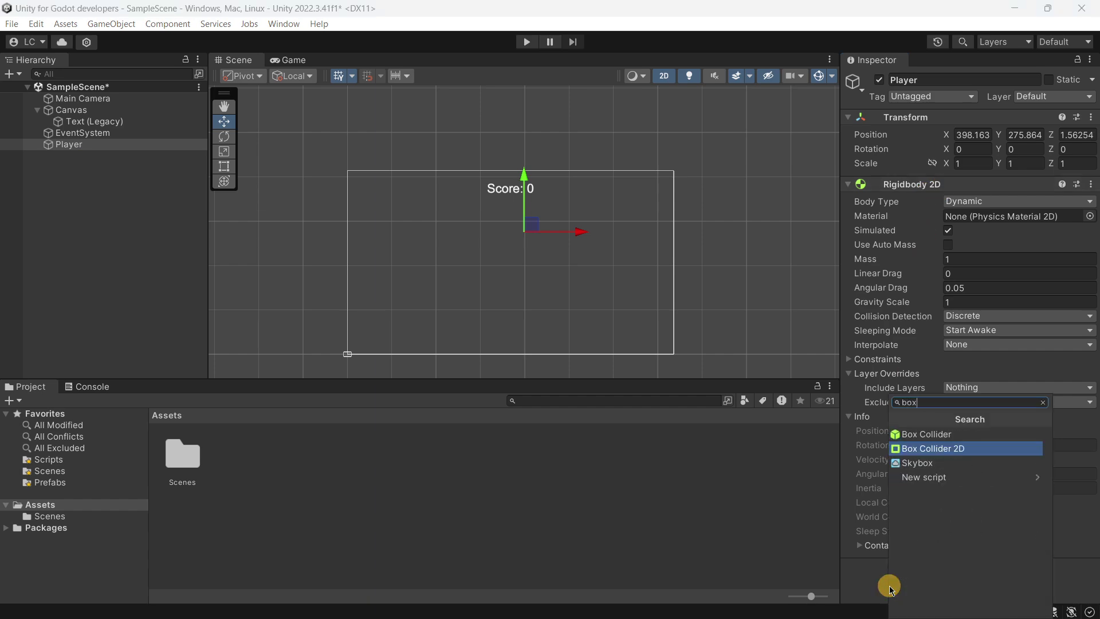
key("Return")
scroll(912, 523, "down", 3)
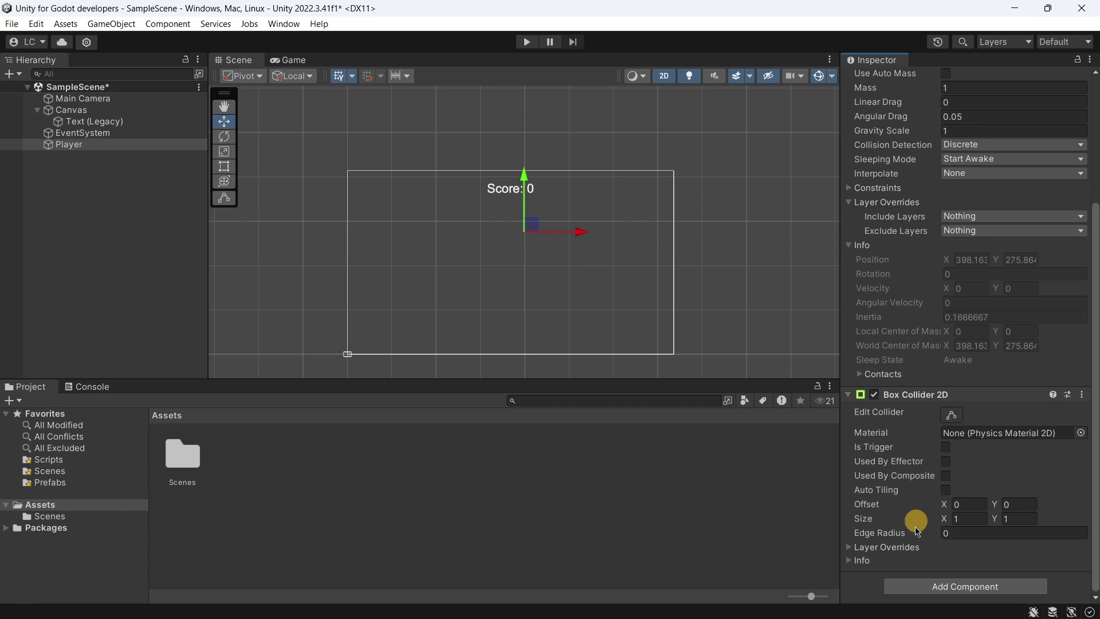
left_click(906, 589)
type("sprite")
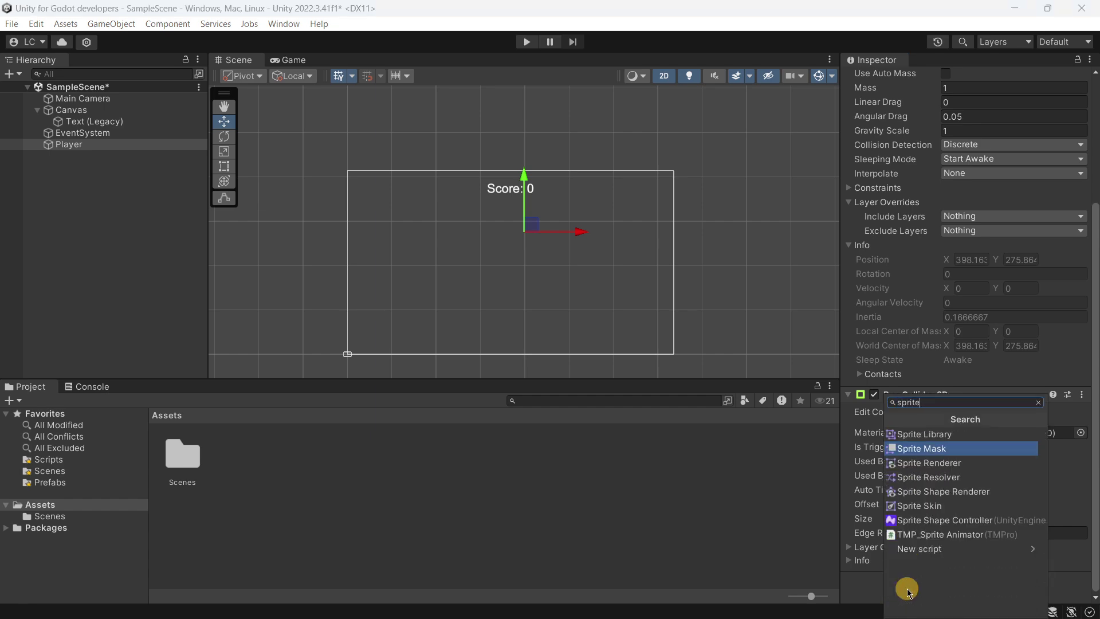
key("Down")
key("Return")
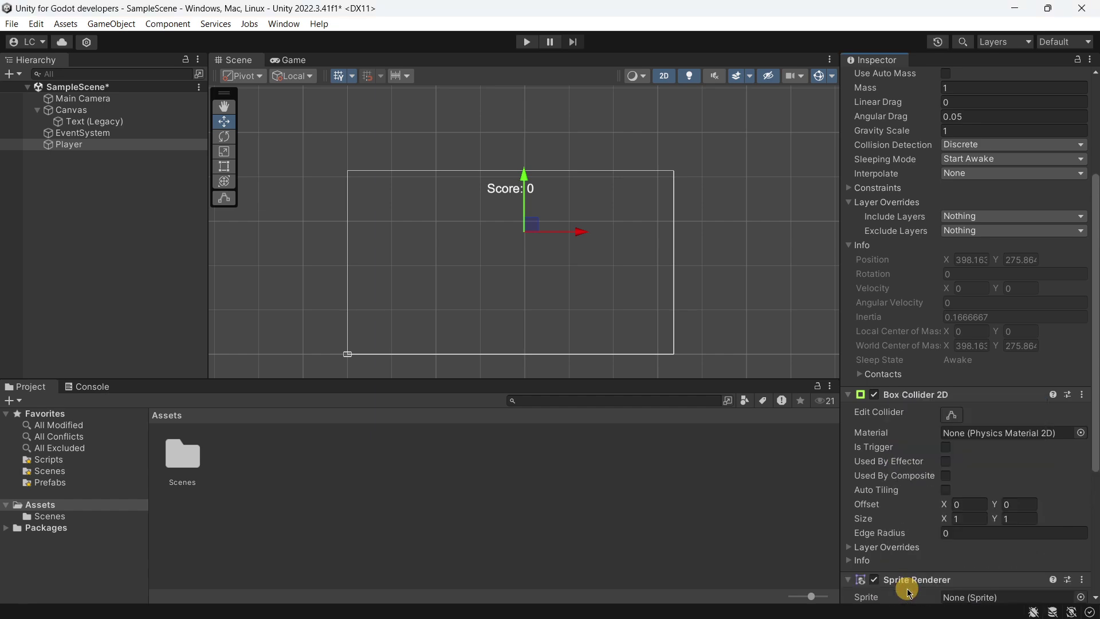
scroll(978, 471, "down", 5)
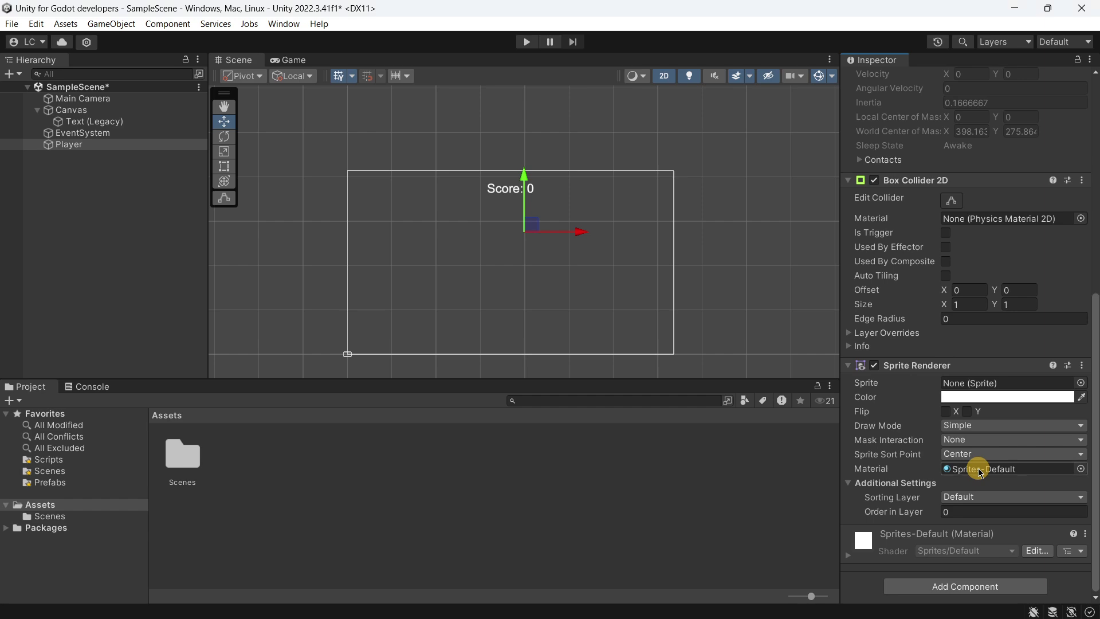
left_click(49, 189)
left_click(66, 147)
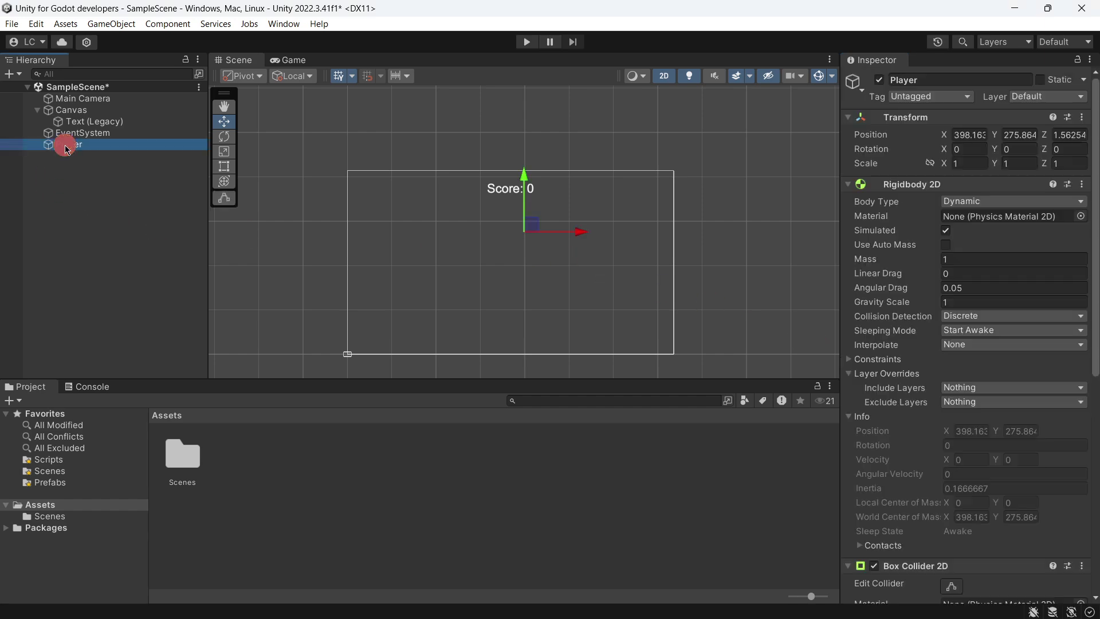
left_click(69, 172)
left_click(76, 150)
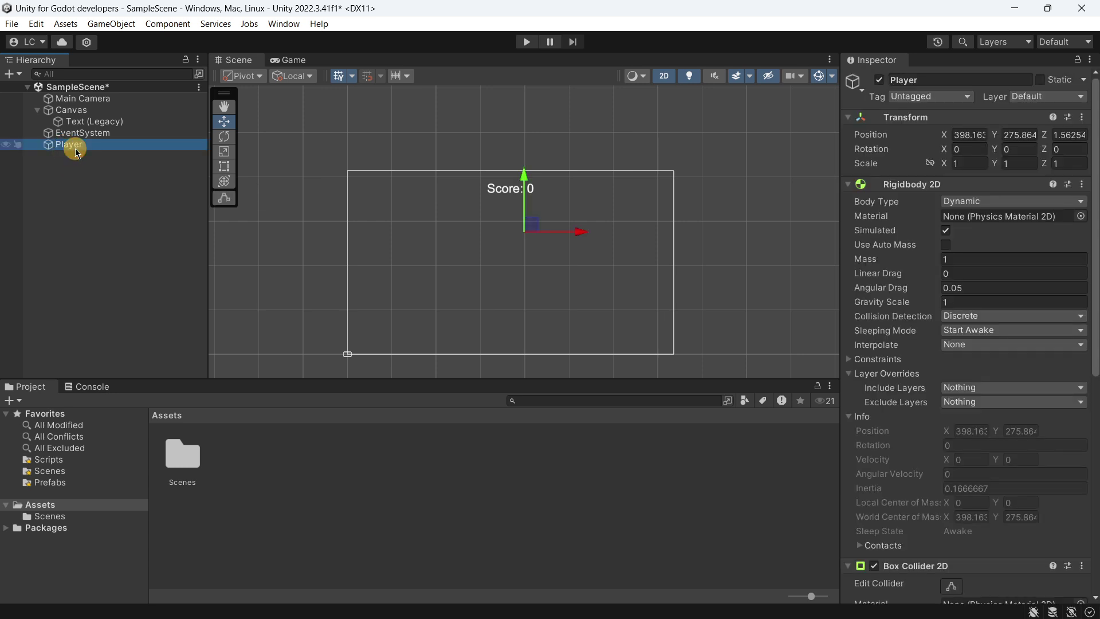
key("Delete")
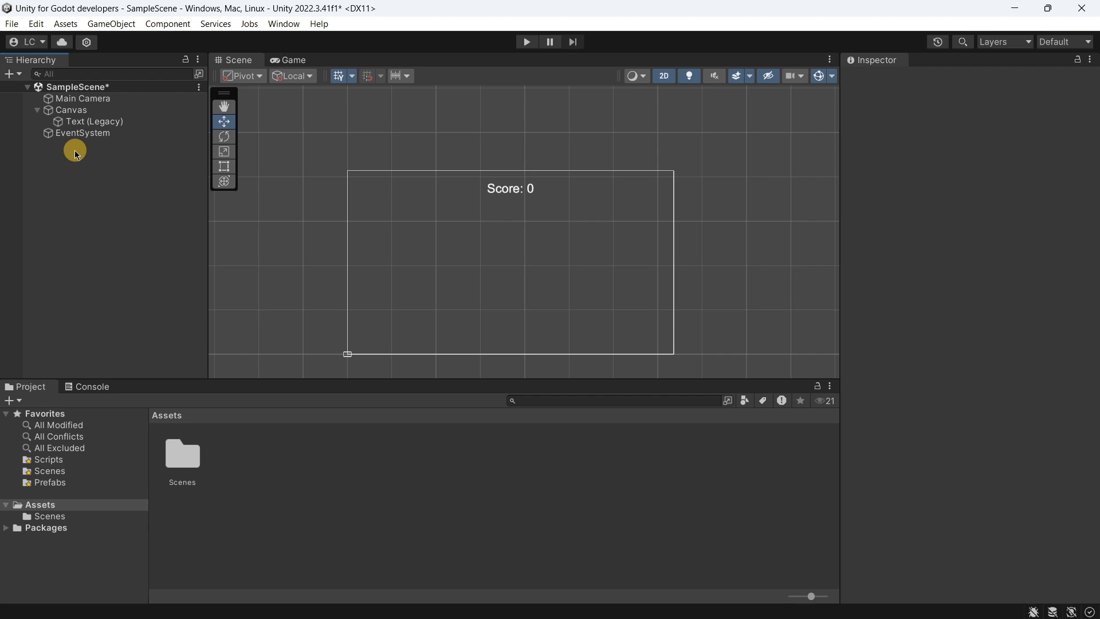
- Add a legacy Button under the Canvas, keeping its default name
right_click(89, 117)
mouse_move(146, 443)
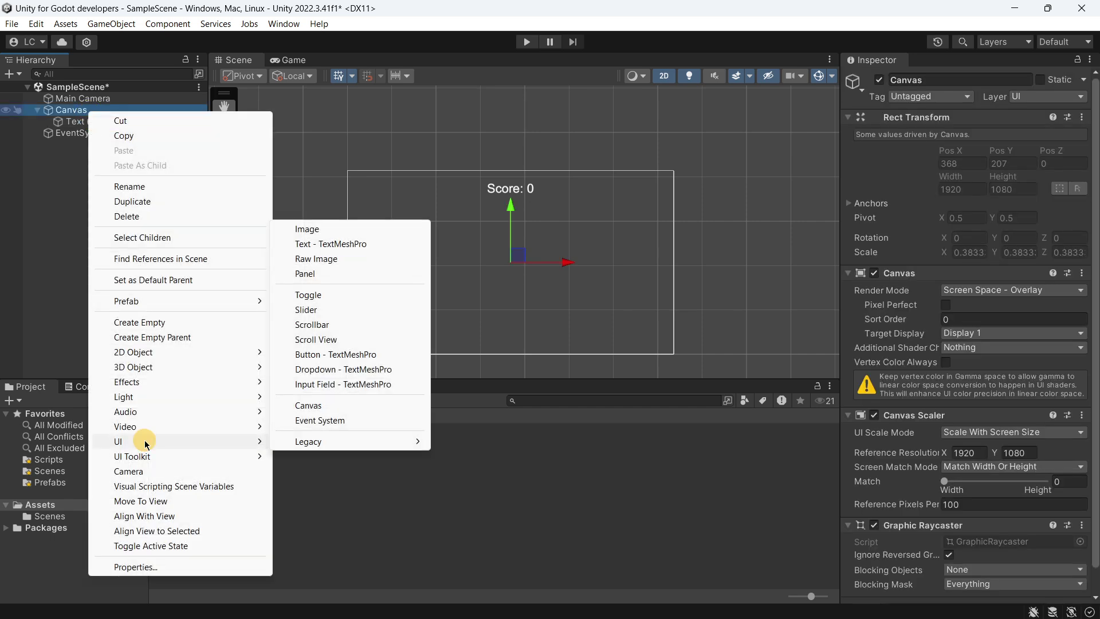
mouse_move(335, 447)
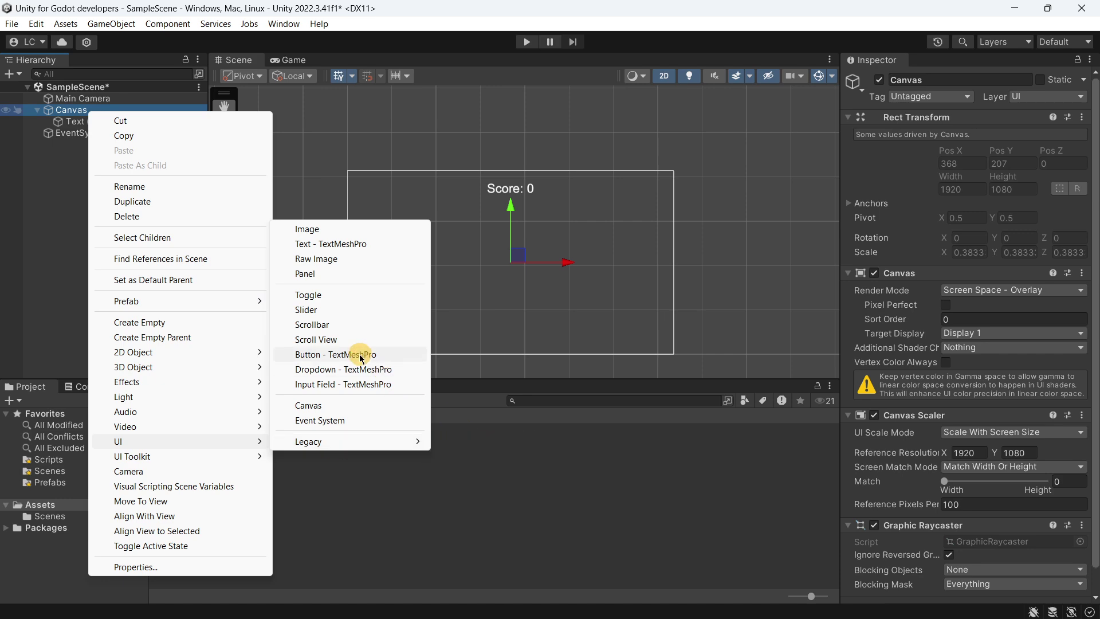
mouse_move(372, 440)
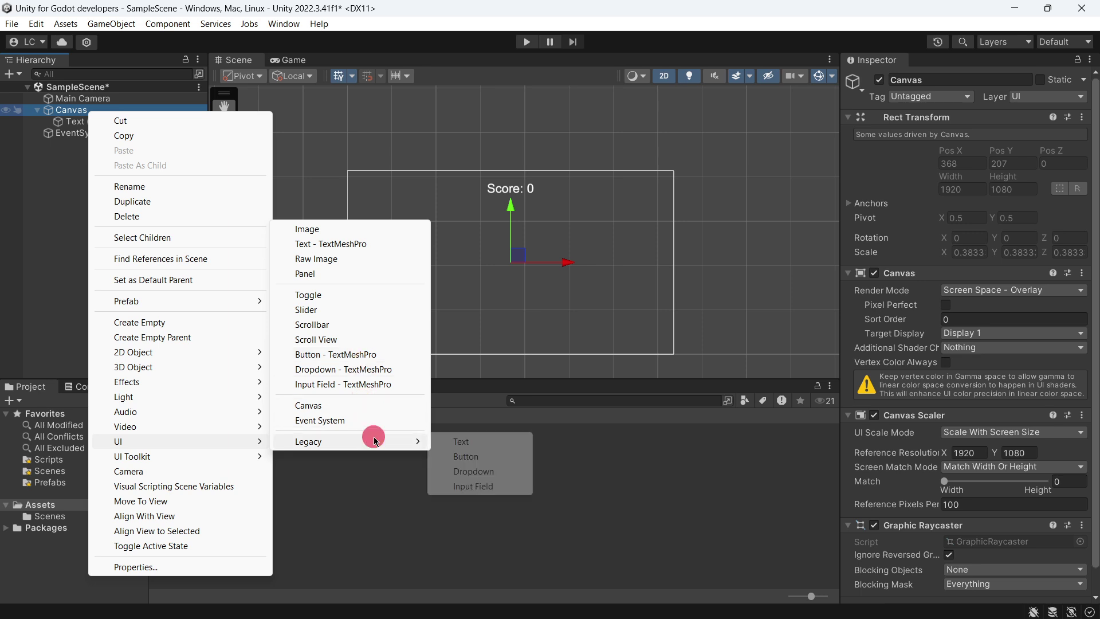
left_click(482, 457)
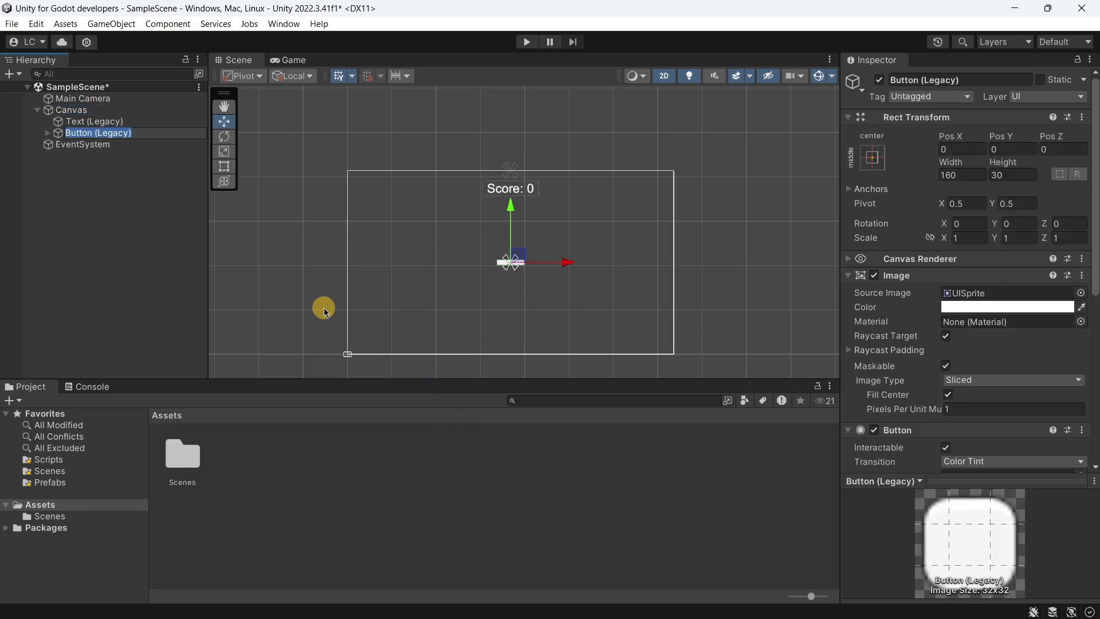
key("Return")
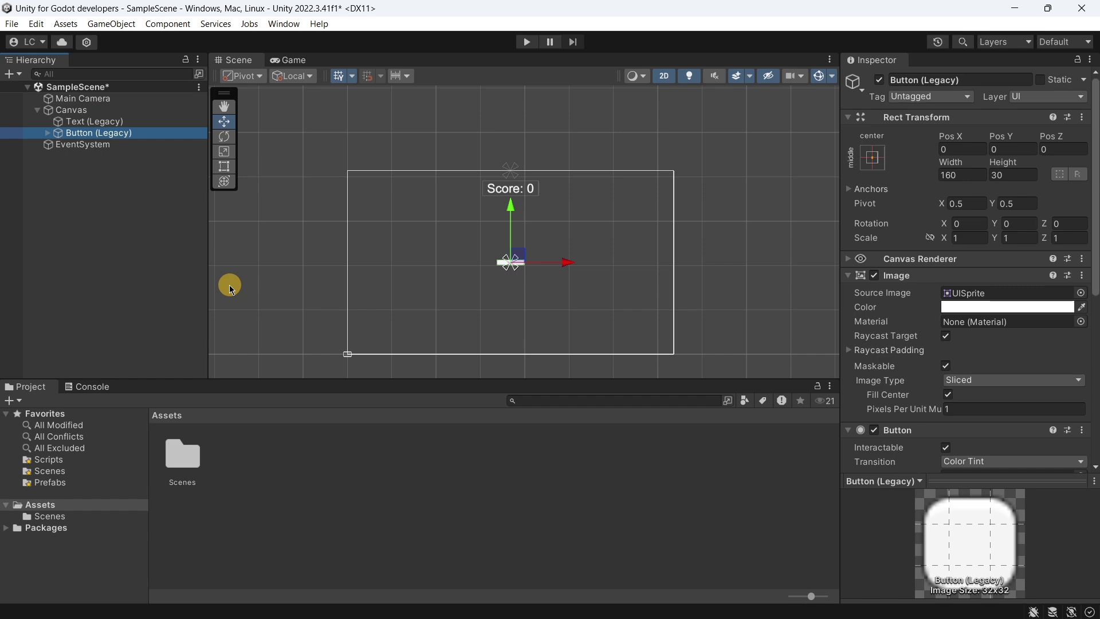
- Select the button's child Text (Legacy) and expand its Text component settings
left_click(48, 133)
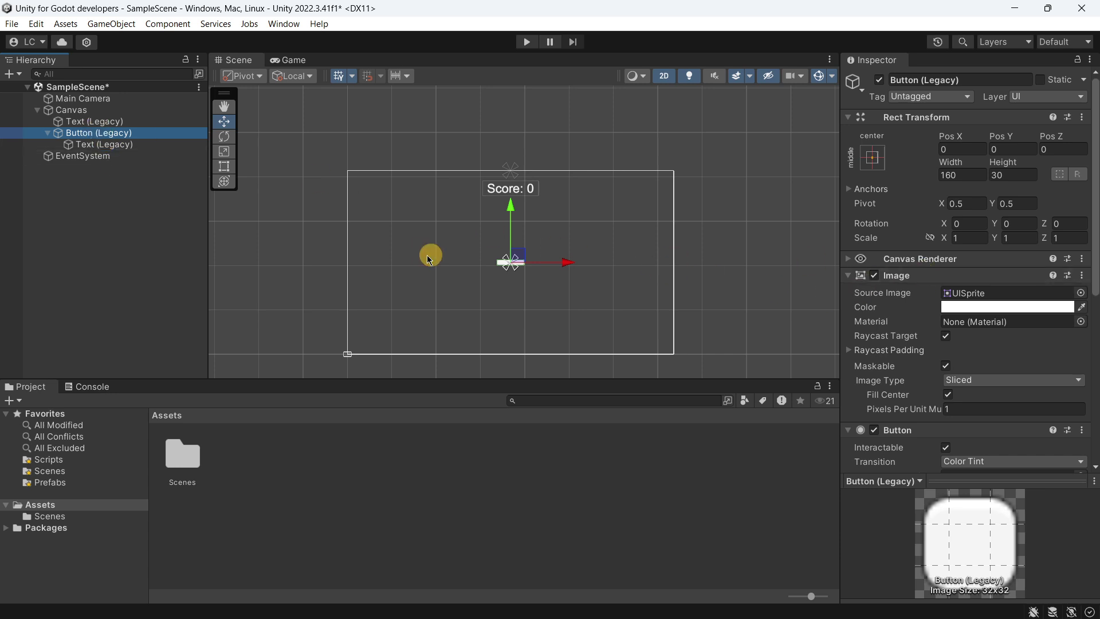
scroll(501, 270, "up", 4)
scroll(877, 290, "down", 5)
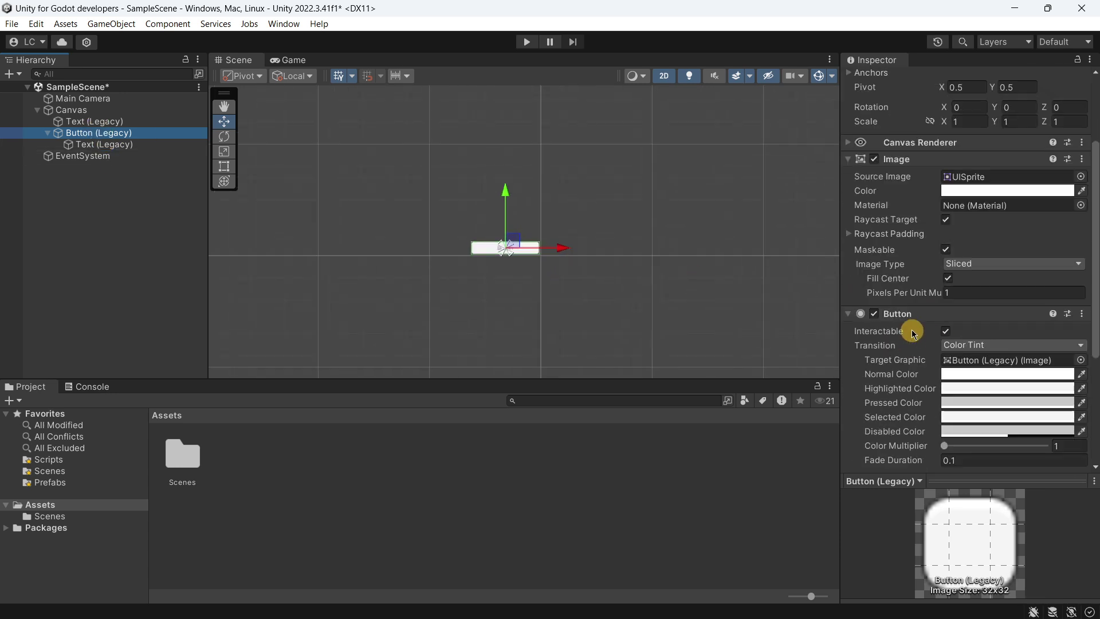
scroll(907, 315, "down", 5)
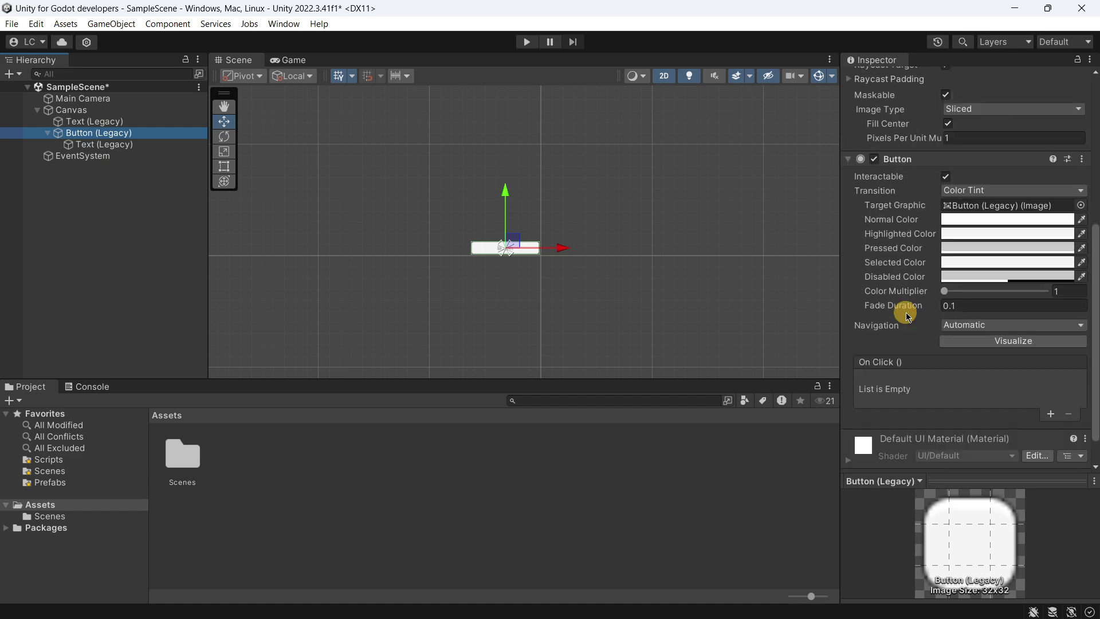
scroll(907, 316, "down", 2)
left_click(86, 144)
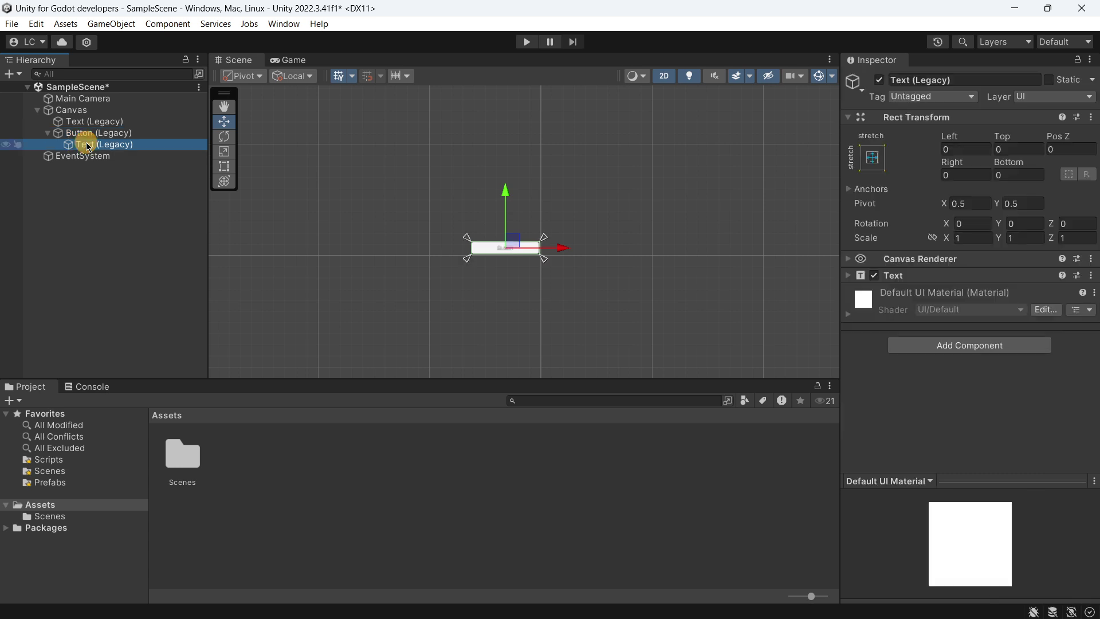
scroll(575, 248, "up", 2)
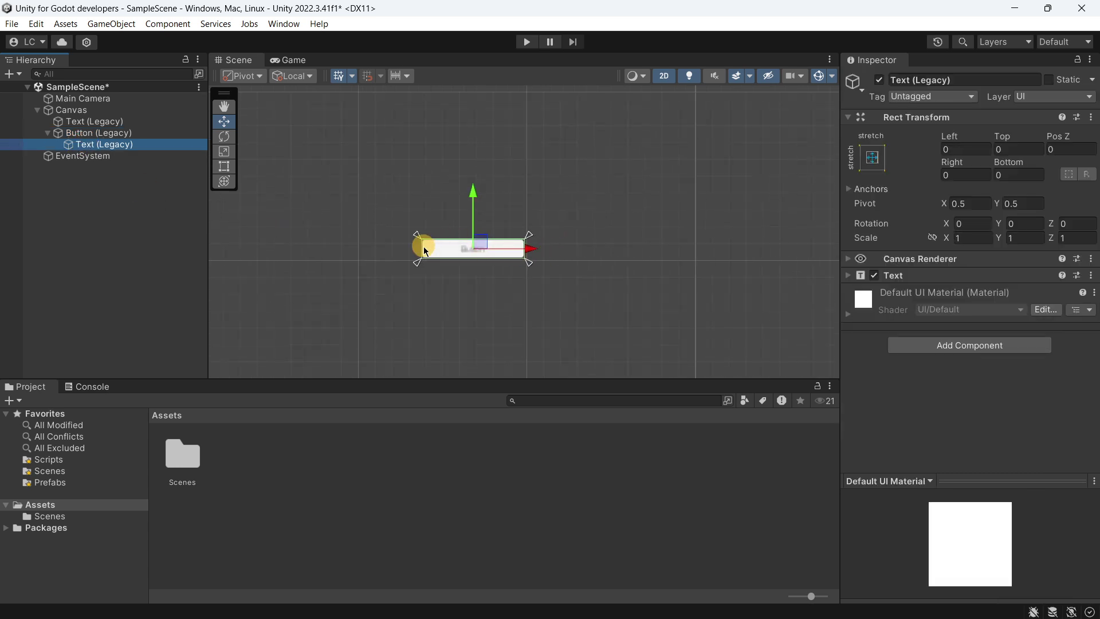
left_click(849, 275)
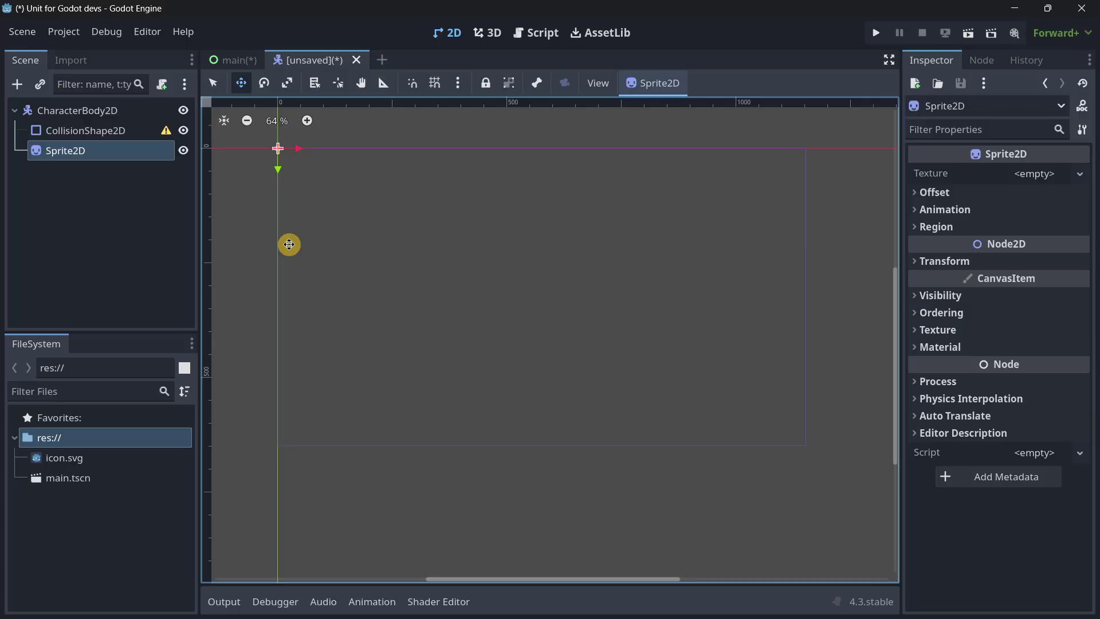
- Discard the unsaved CharacterBody2D scene and add a Button node under Main
left_click(356, 60)
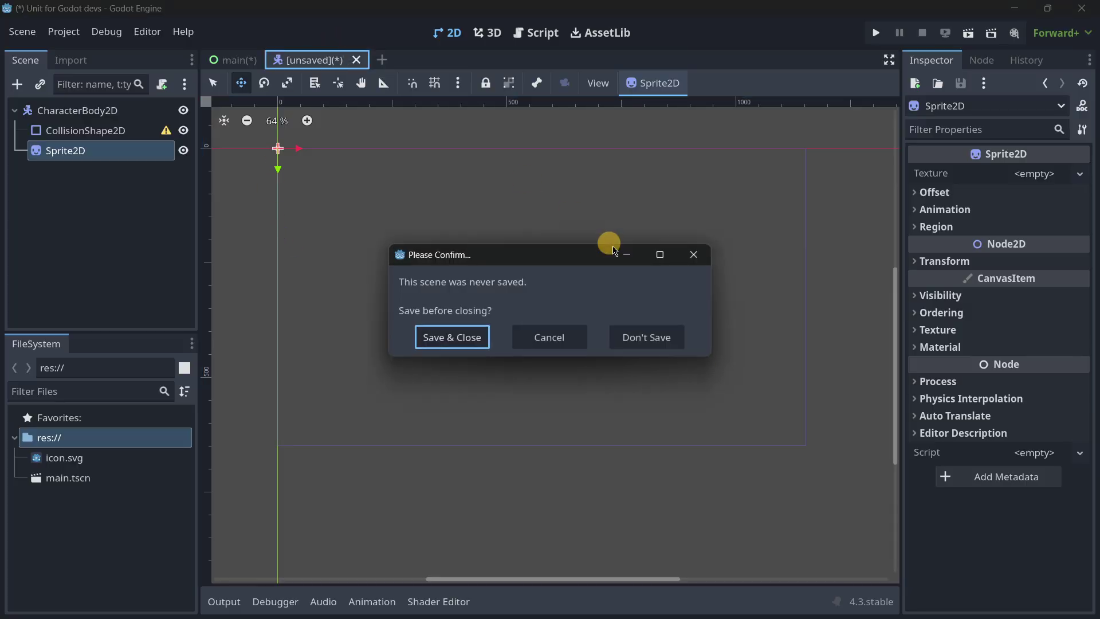
left_click(645, 337)
left_click(57, 110)
left_click(24, 91)
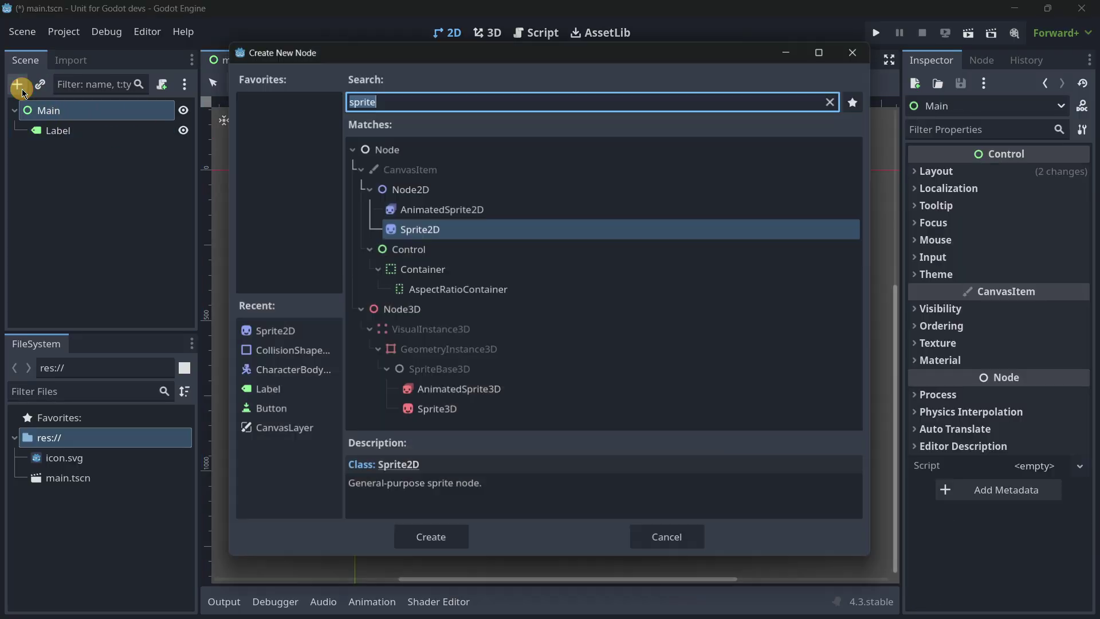
type("butt")
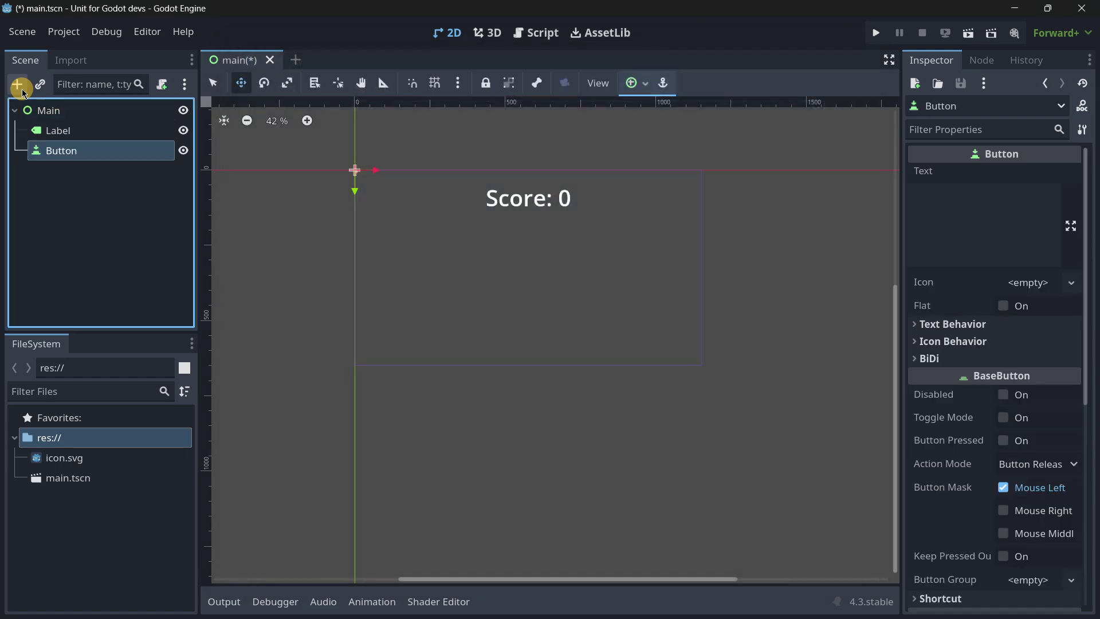
- Label the button '+1' and enlarge it so the text shows
left_click(965, 218)
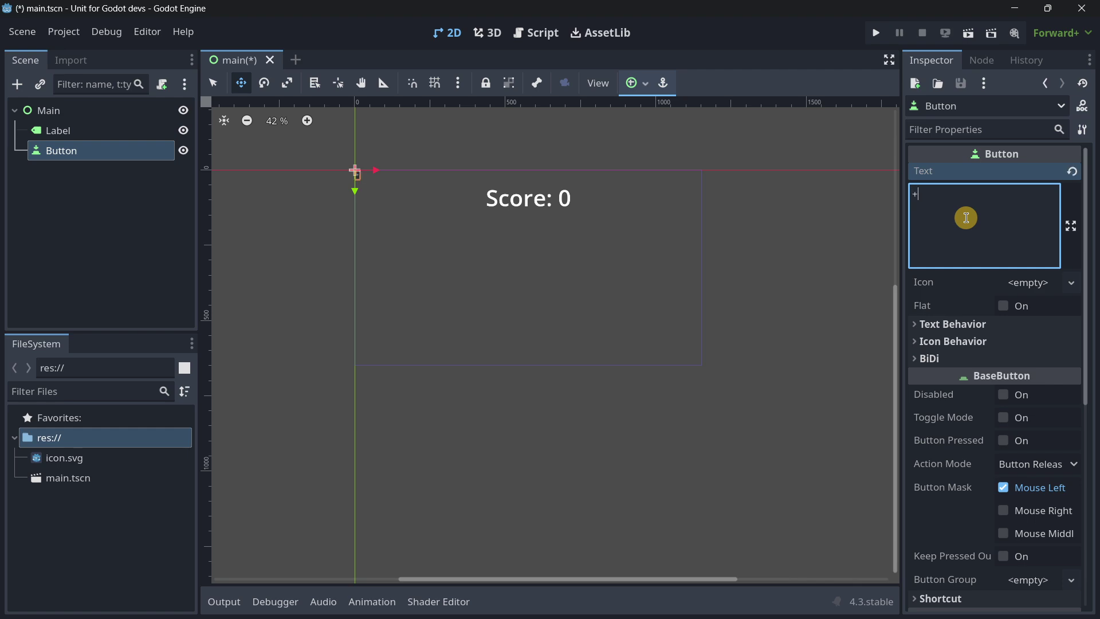
scroll(241, 137, "up", 2)
left_click(215, 82)
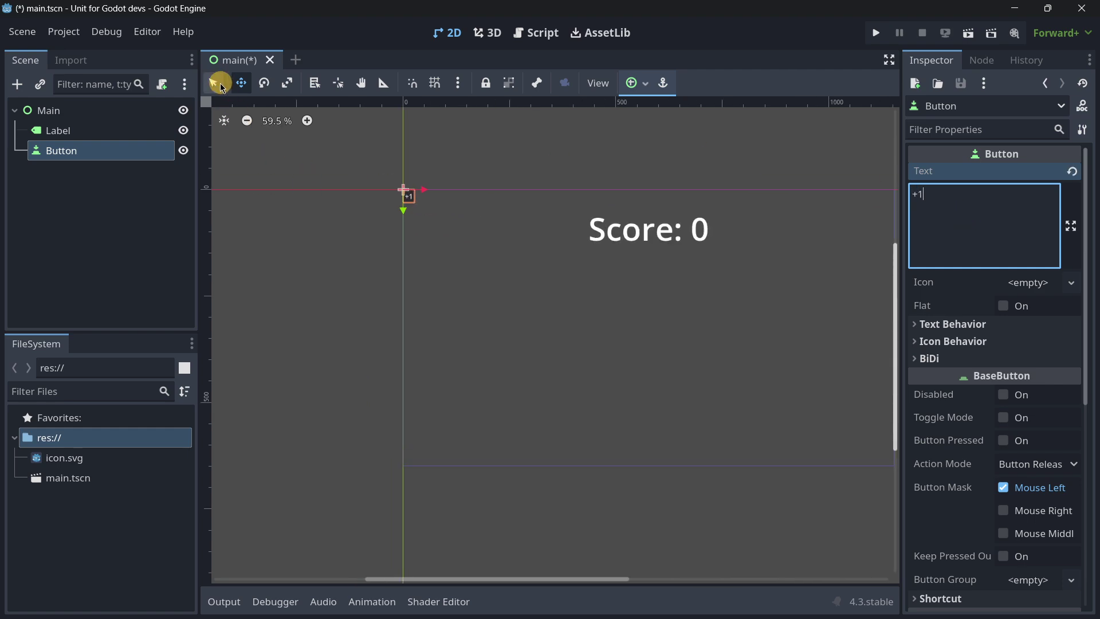
left_click(422, 208)
left_click_drag(422, 210, 499, 234)
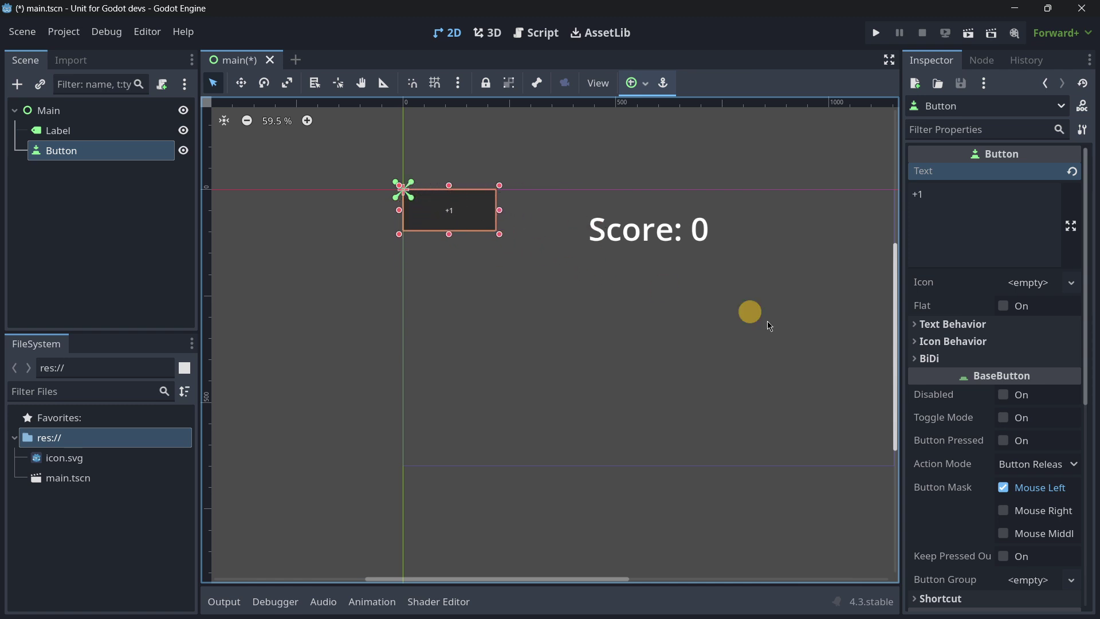
- Override the button's font size to 50 and anchor it at the canvas centre
scroll(1050, 363, "down", 6)
left_click(950, 382)
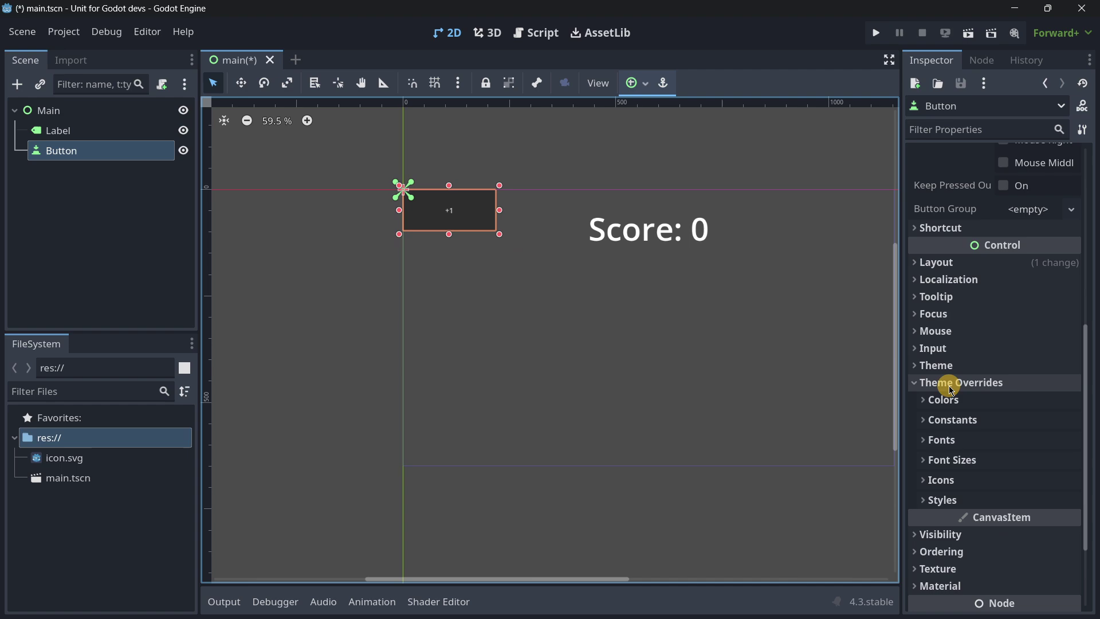
left_click(952, 459)
left_click(1008, 478)
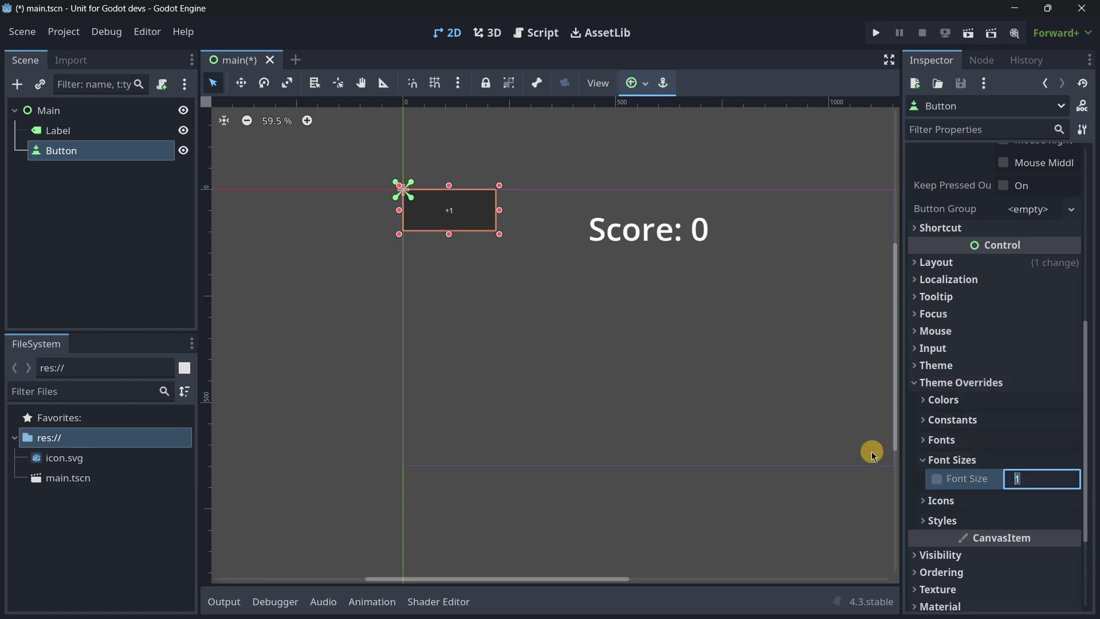
type("50")
key("Return")
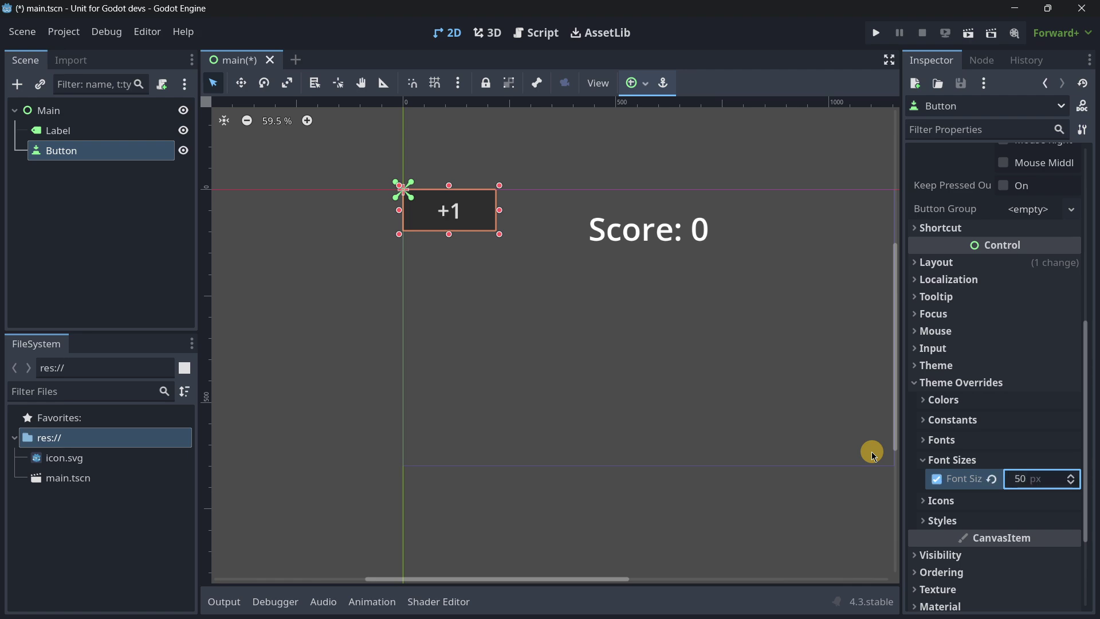
left_click(630, 83)
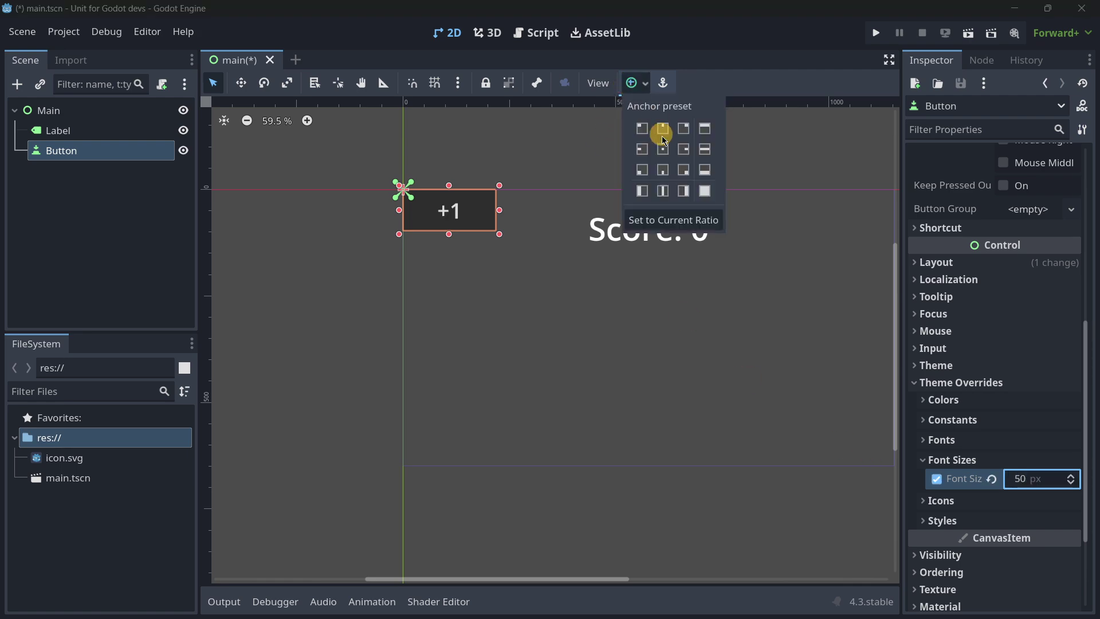
left_click(664, 150)
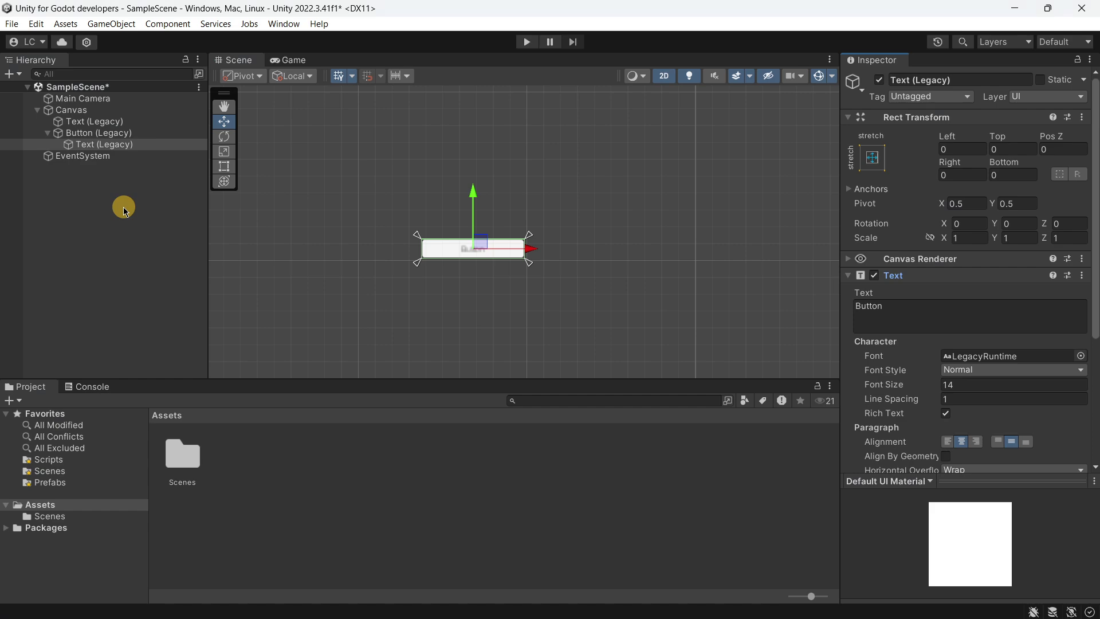
- Set the button text to '+1' at font size 50, then widen Button (Legacy) to 216.65
scroll(387, 204, "down", 3)
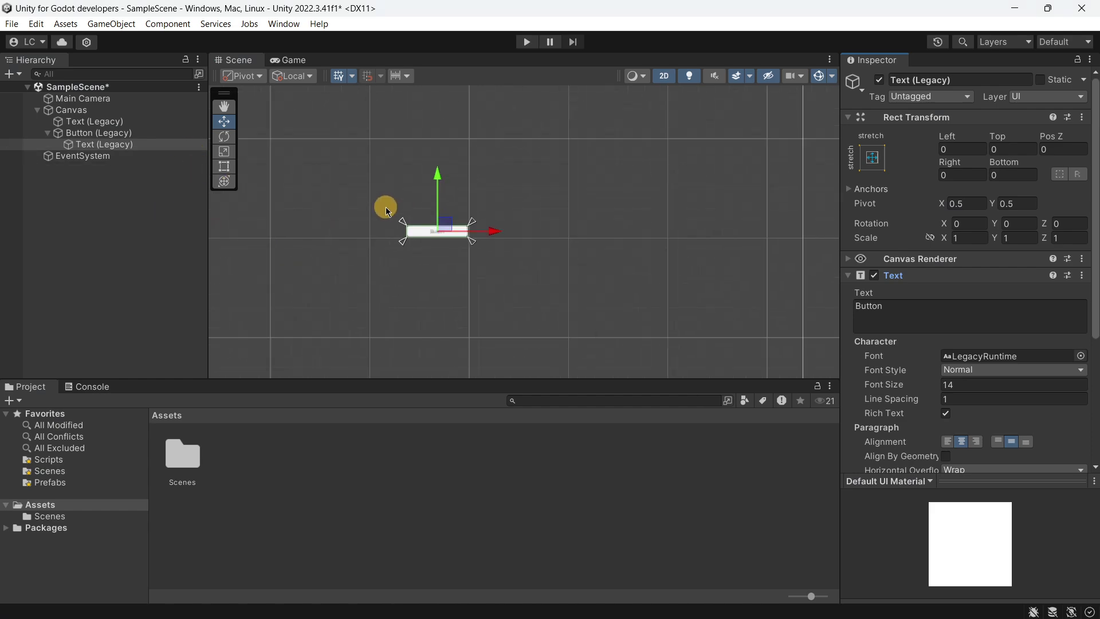
left_click(942, 385)
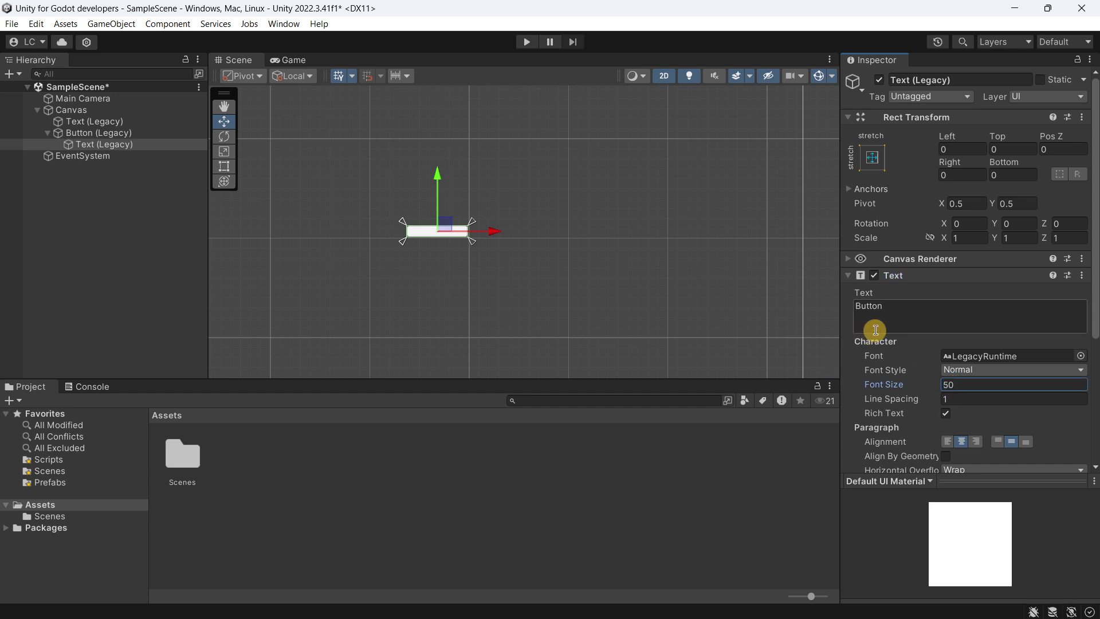
left_click(890, 317)
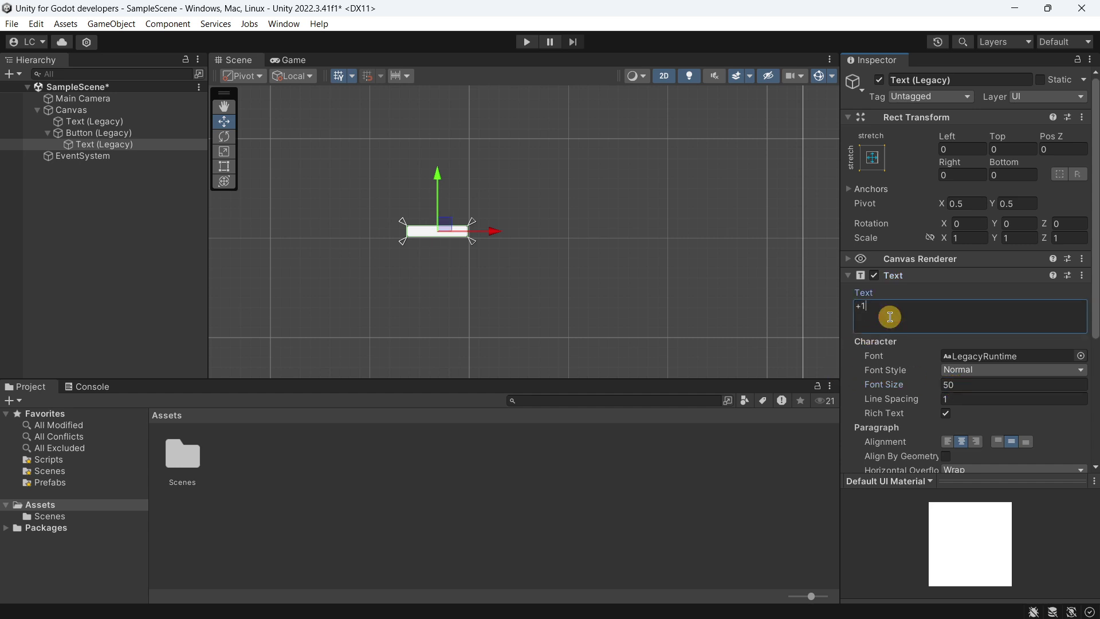
double_click(140, 132)
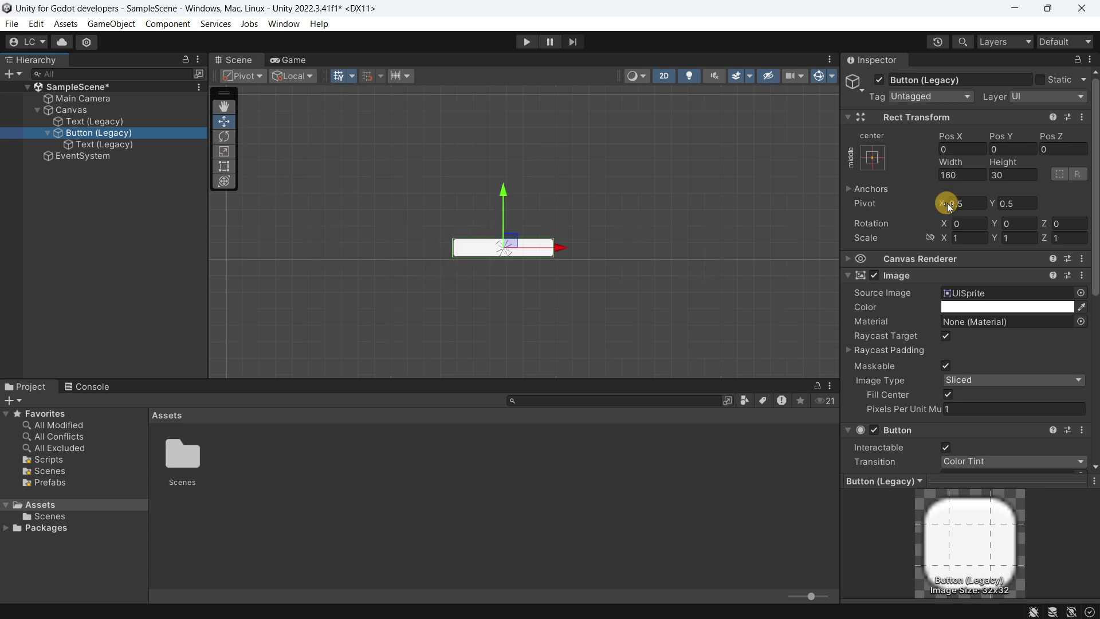
left_click_drag(948, 166, 12, 208)
- Resize the legacy Button to 339.6 × 108.3 so the +1 label is readable
key("f")
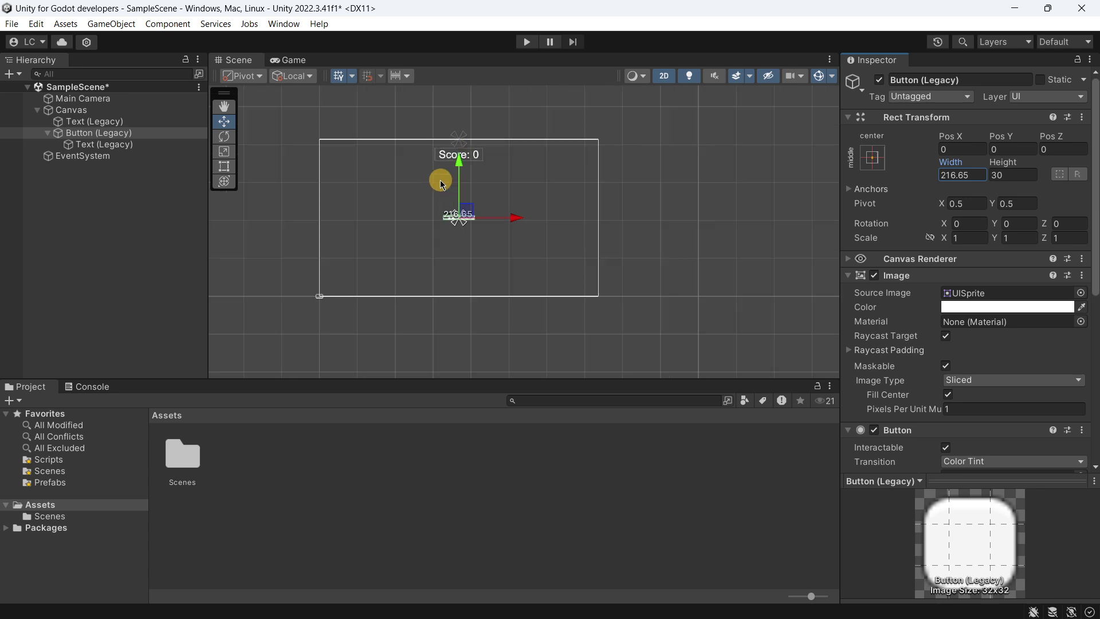
left_click_drag(957, 159, 102, 180)
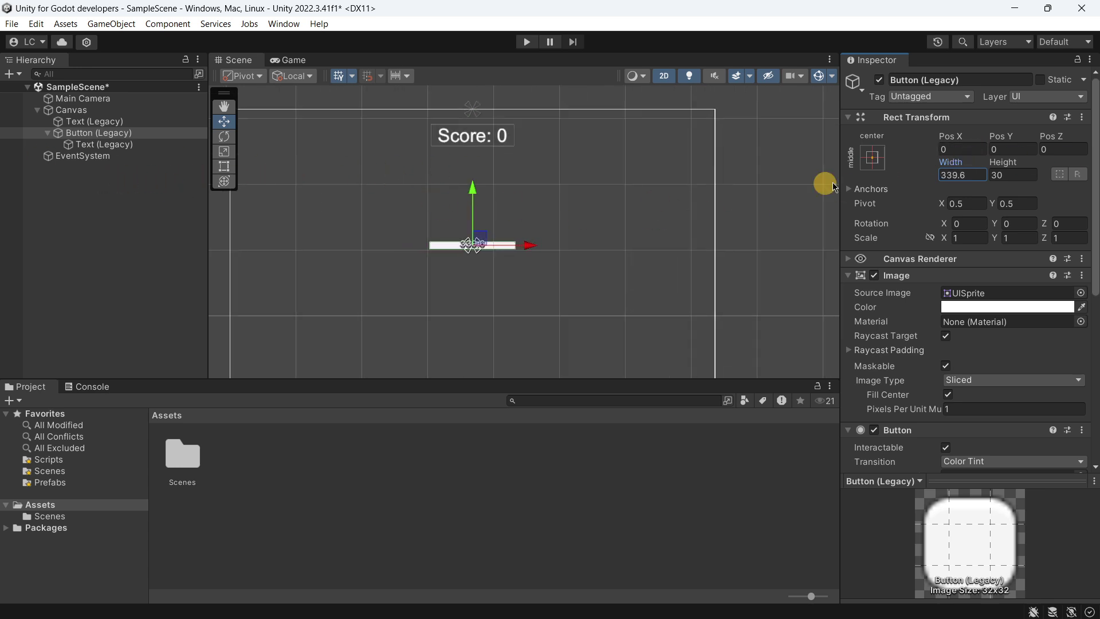
left_click_drag(1001, 162, 140, 211)
left_click(118, 213)
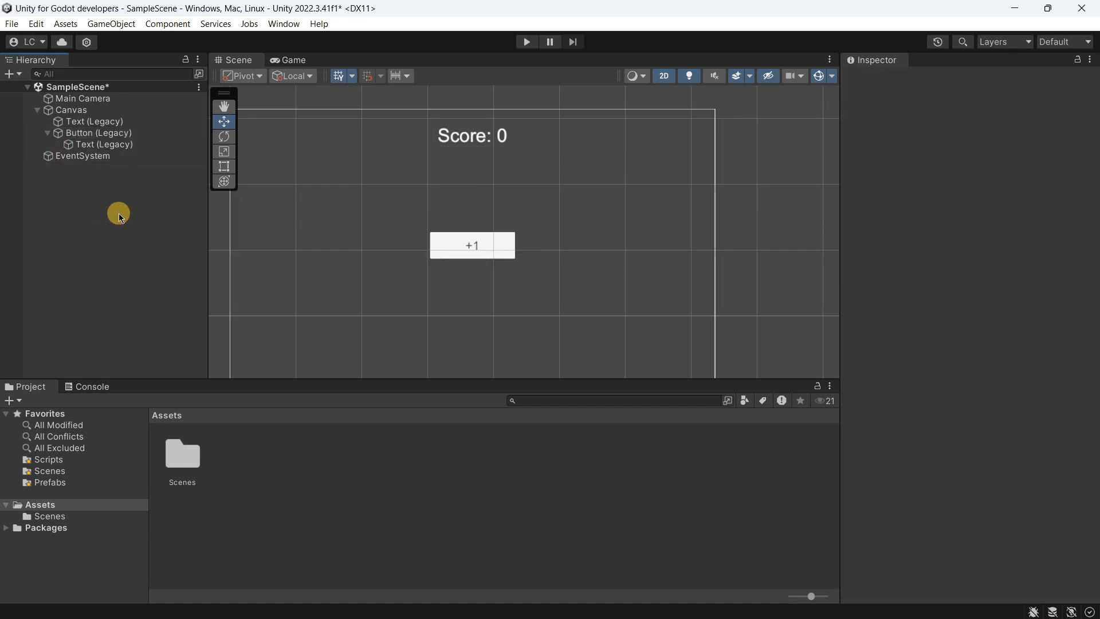
- Try stretching the button's text rect with the Rect Tool, then undo it and deselect
left_click(99, 144)
left_click(224, 166)
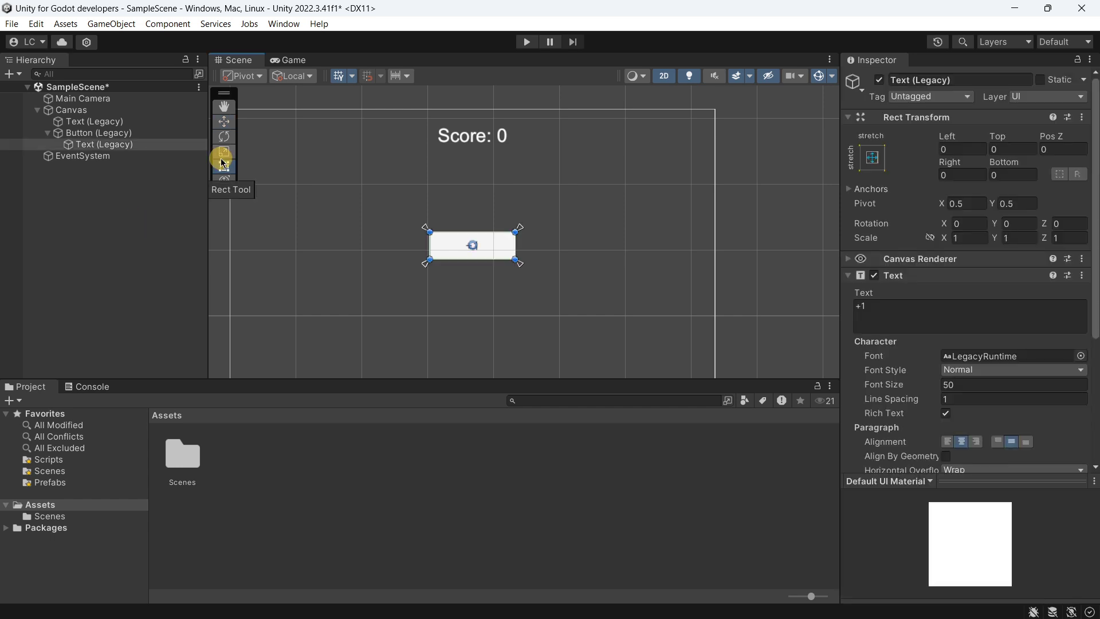
scroll(389, 213, "up", 2)
left_click_drag(442, 233, 471, 214)
left_click(134, 135)
key("ctrl+z")
left_click(50, 236)
scroll(502, 222, "down", 3)
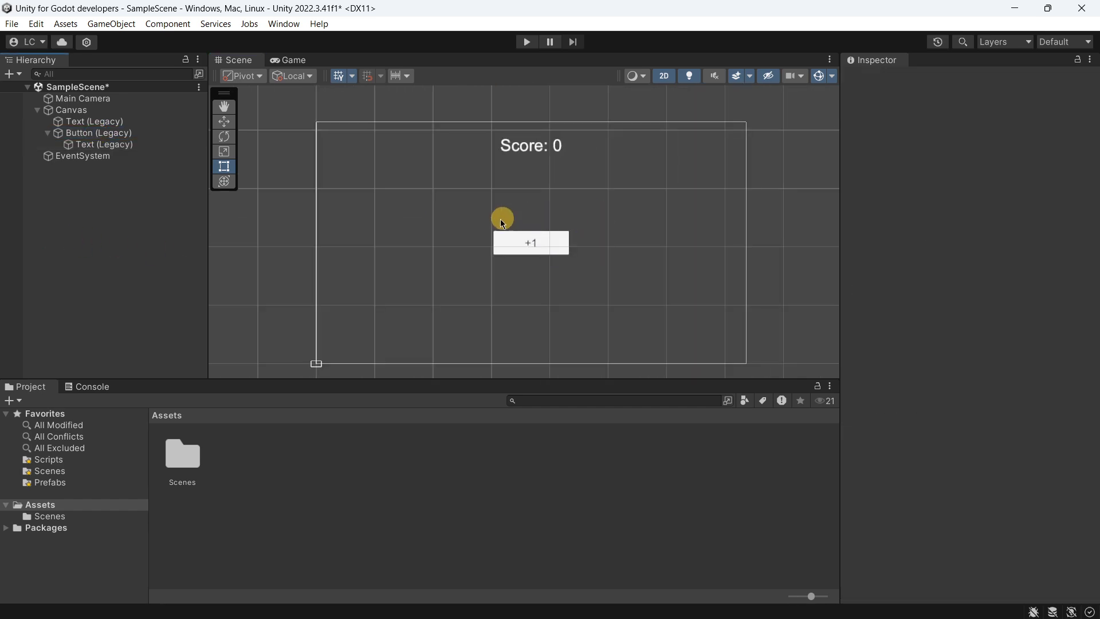
scroll(502, 222, "down", 2)
scroll(515, 221, "up", 1)
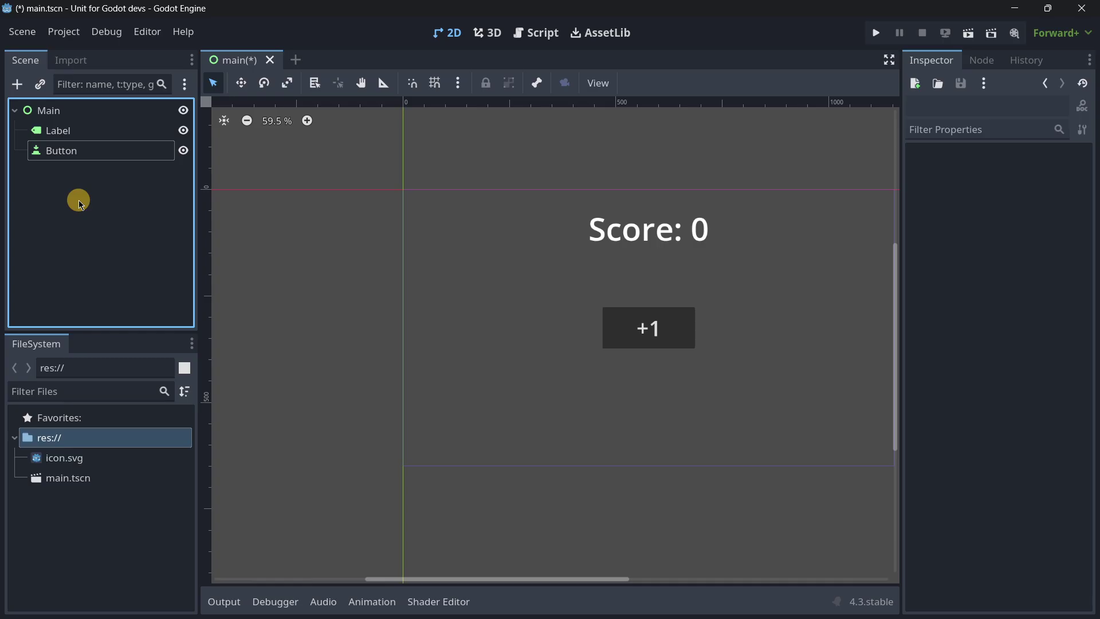
- Attach a new main.gd script to the Main node
left_click(58, 117)
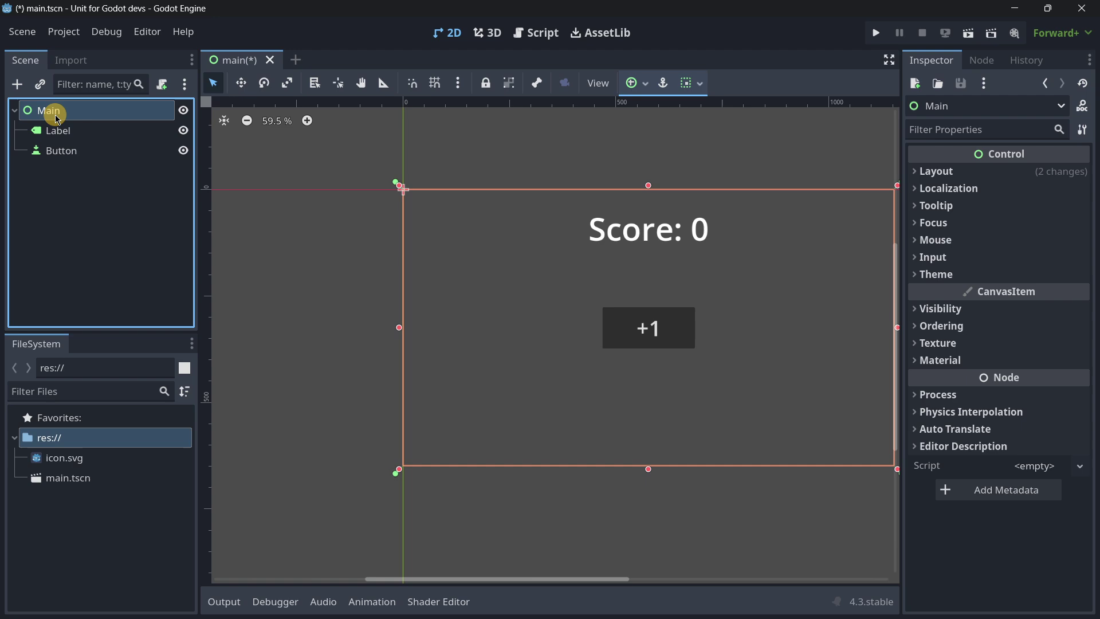
left_click(162, 85)
left_click(481, 425)
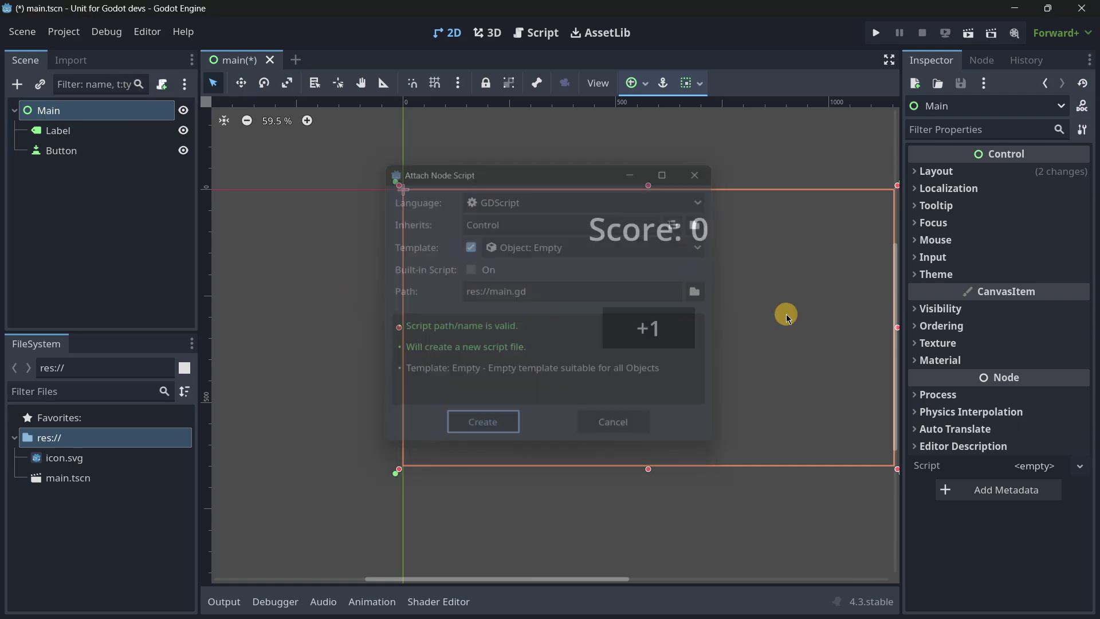
left_click(449, 30)
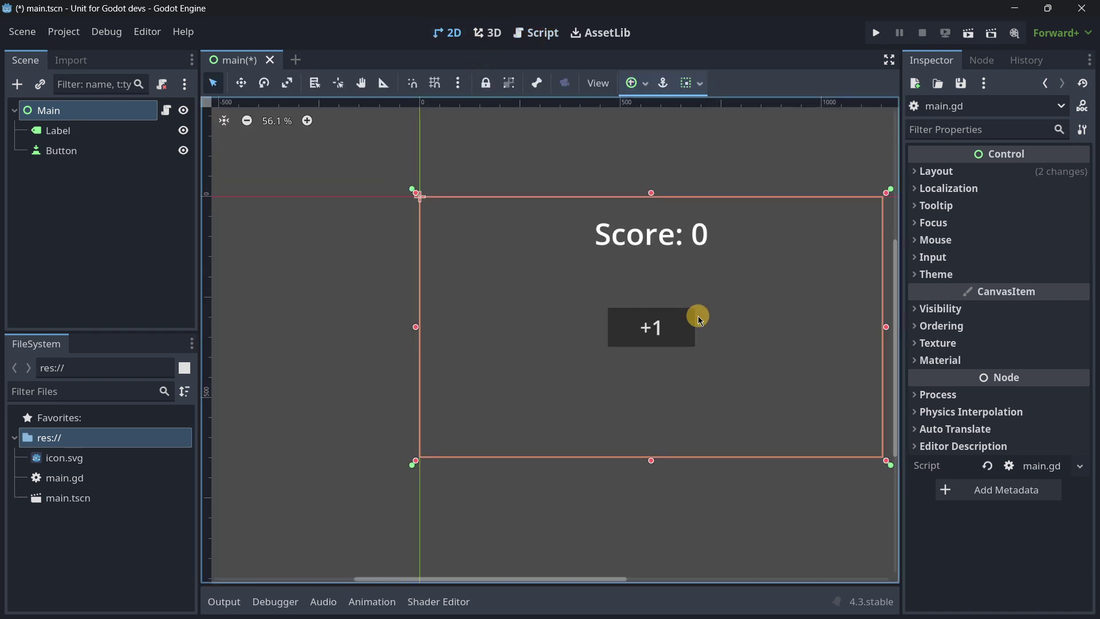
- Connect the Button's pressed() signal to a new _on_button_pressed function in main.gd
left_click(42, 149)
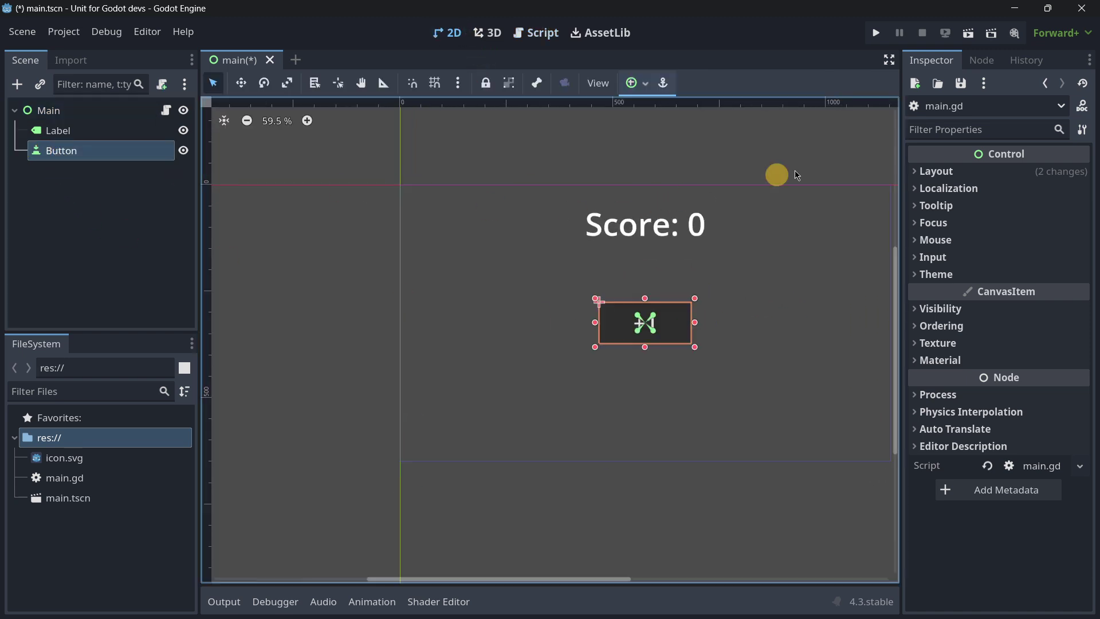
left_click(979, 62)
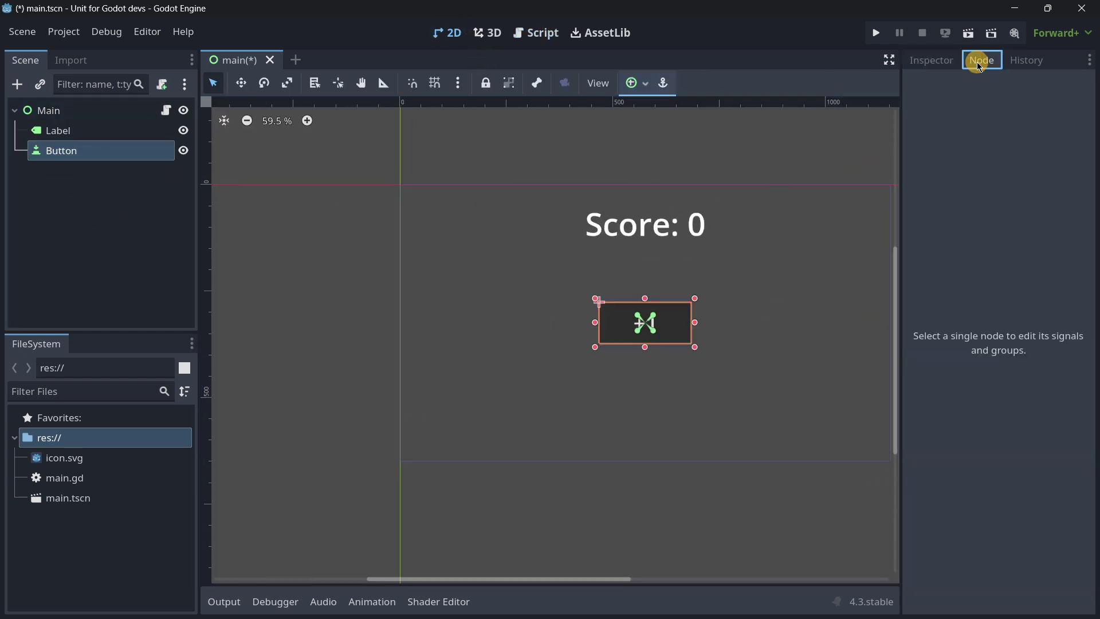
left_click(80, 151)
left_click(81, 180)
left_click(80, 155)
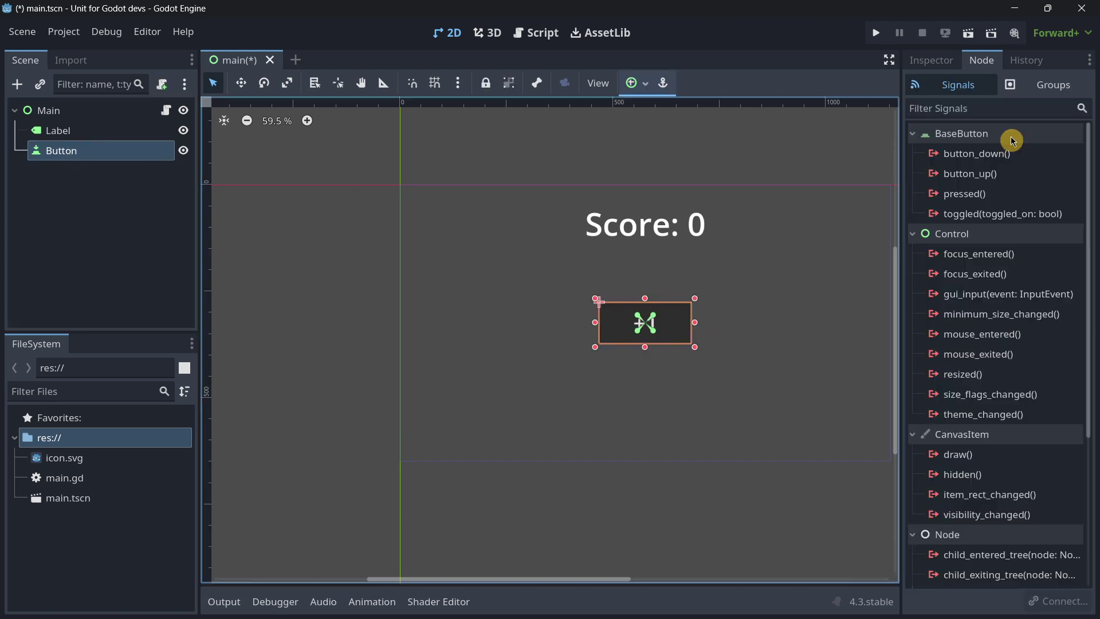
double_click(952, 194)
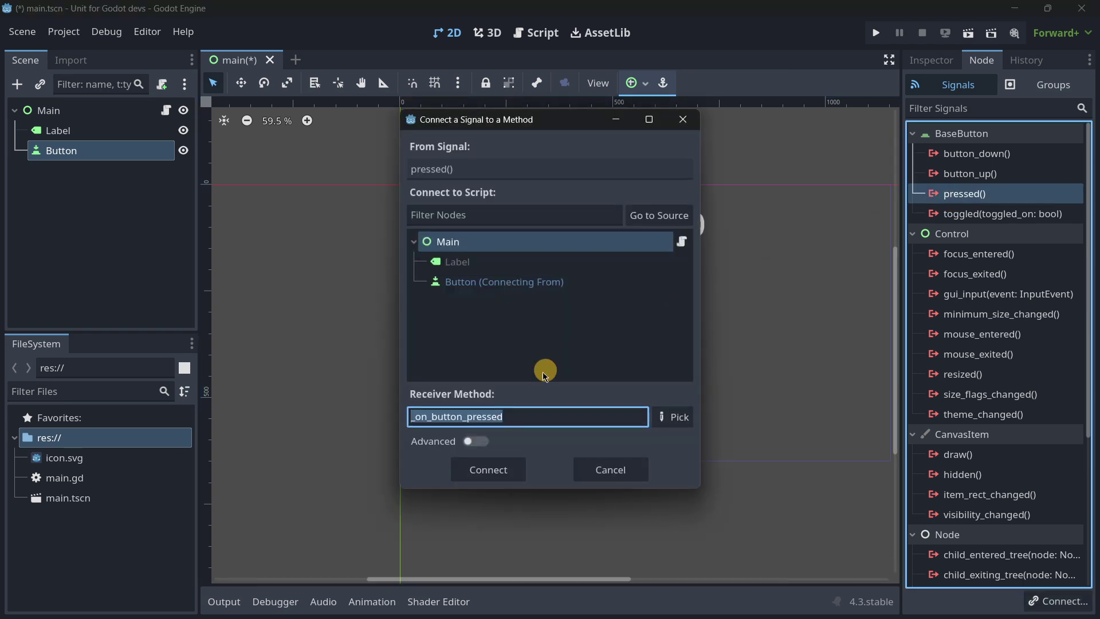
left_click(485, 464)
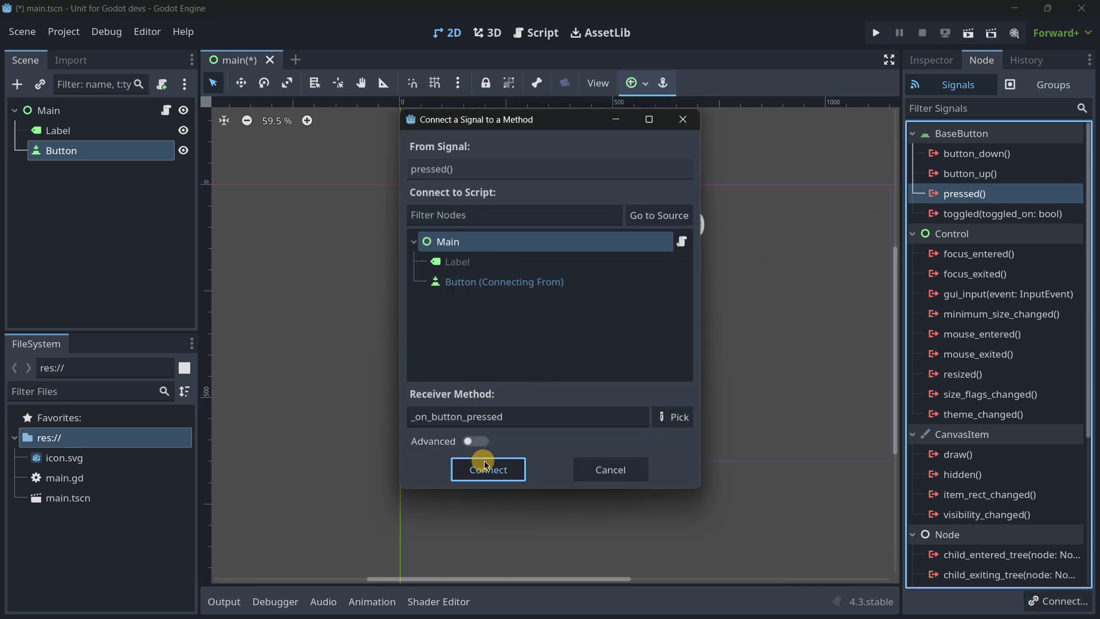
left_click_drag(435, 129, 453, 152)
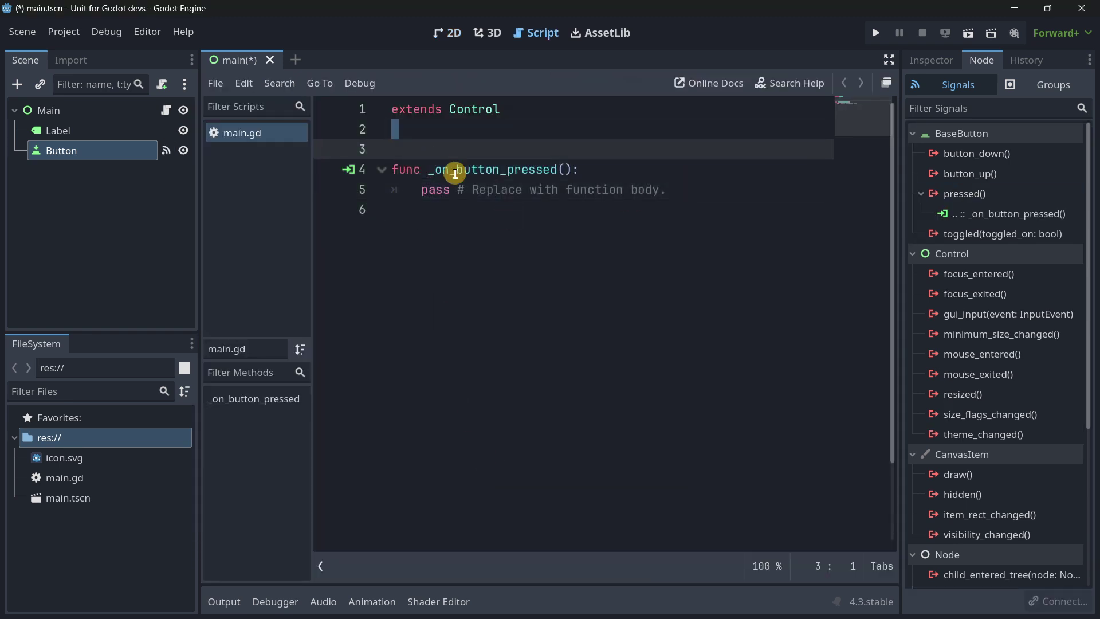
- Declare 'var score: int = 0' above the button-press function
key("Return")
key("Up")
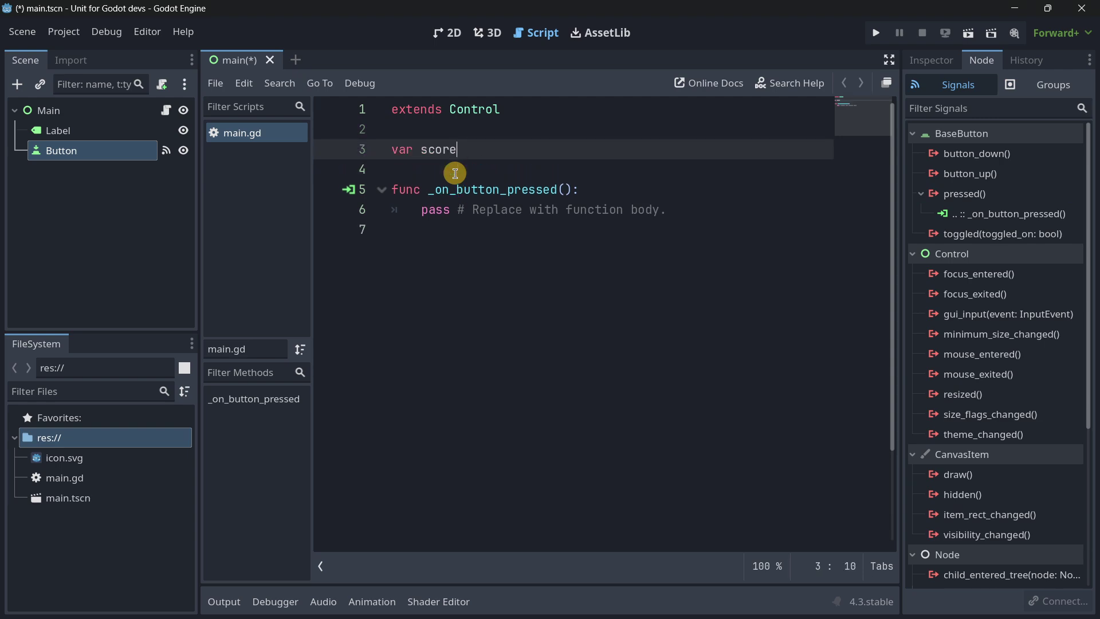
type("var score: int = 0")
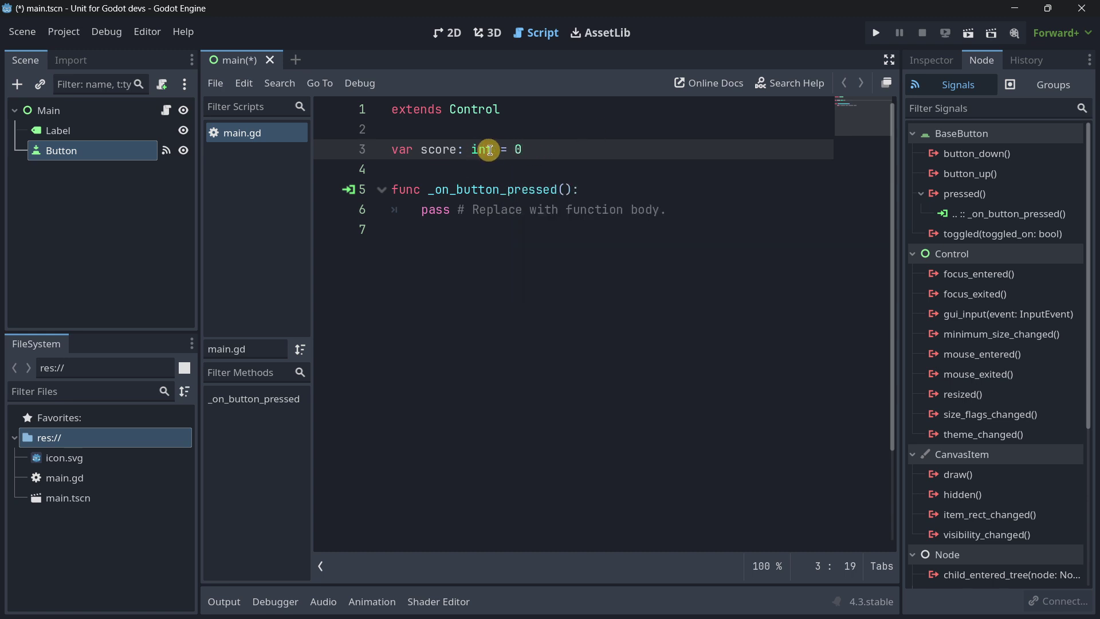
left_click_drag(492, 150, 455, 152)
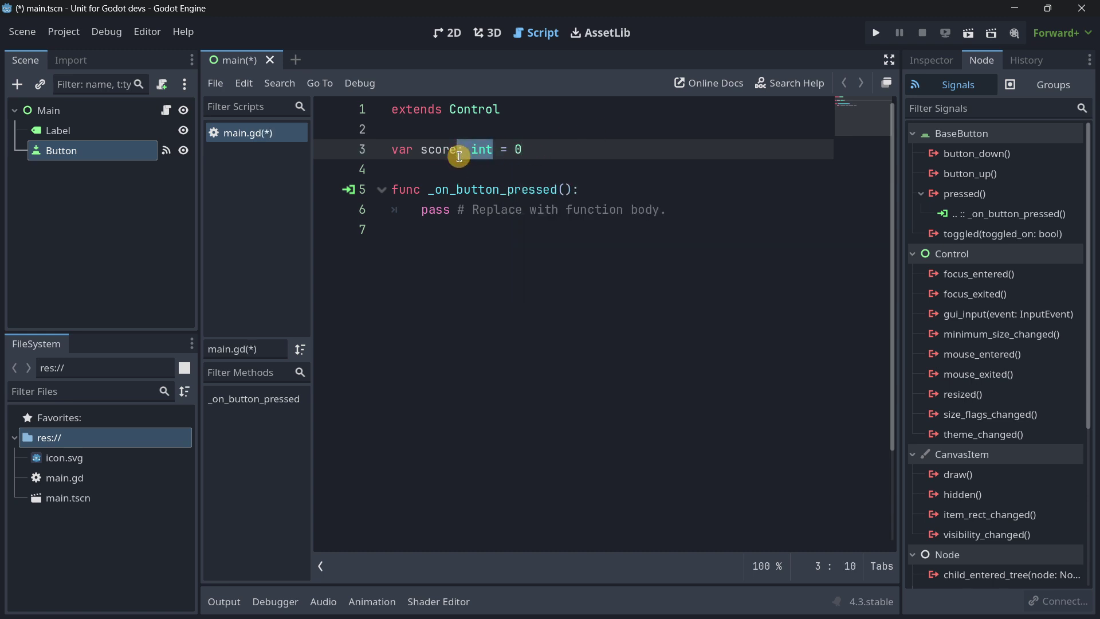
key("BackSpace")
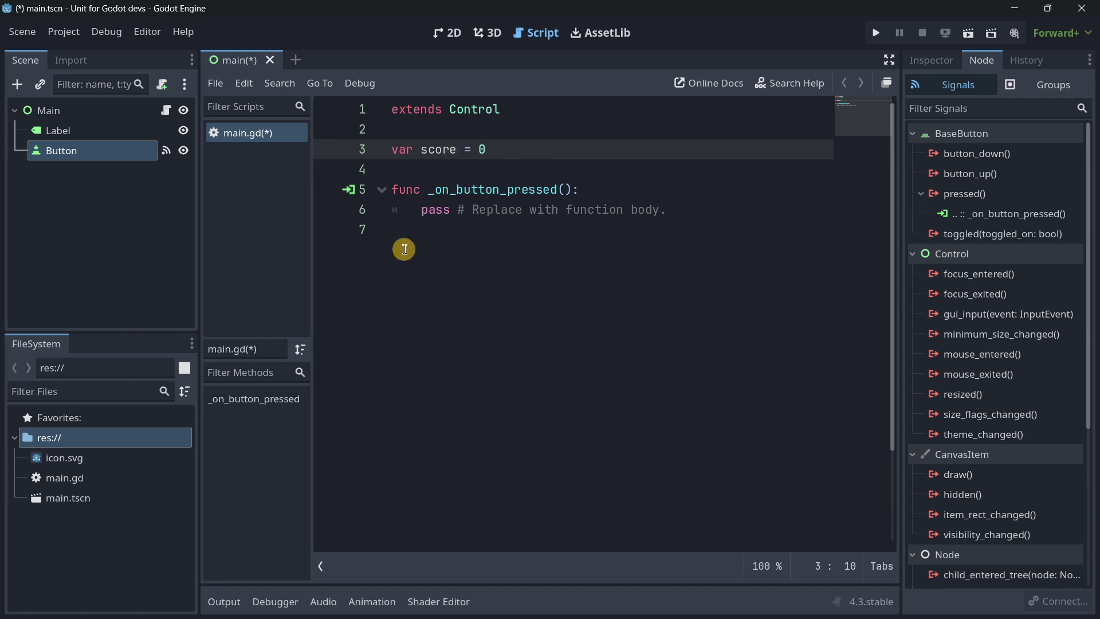
key("ctrl+z")
- Replace pass with 'score += 1' and '$Label.text = str(score)', then run the scene
left_click_drag(677, 210, 423, 212)
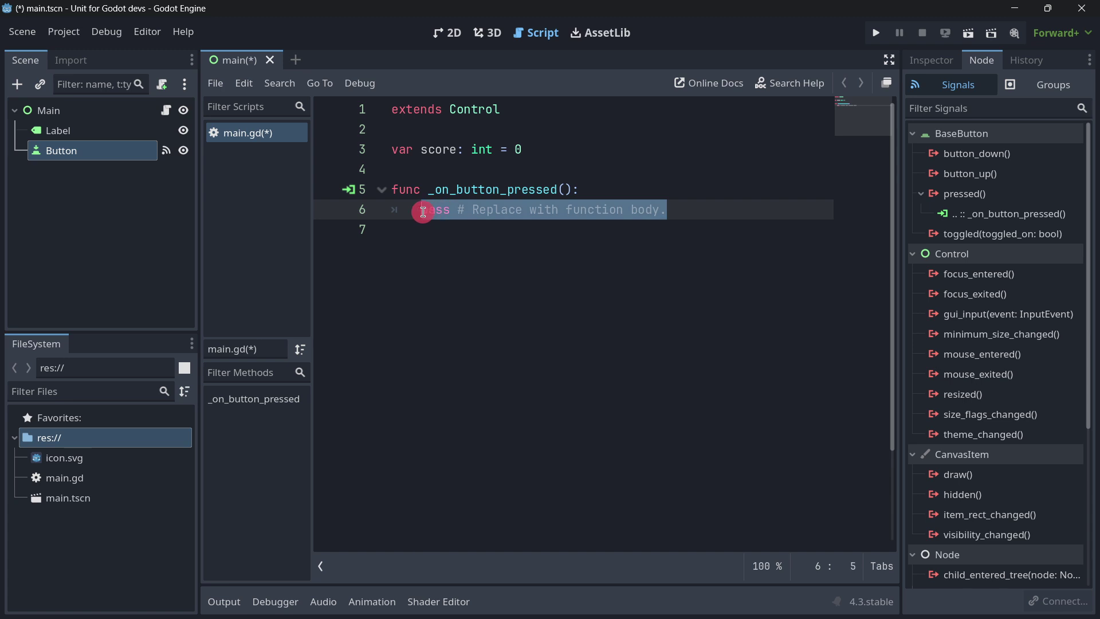
type("score += 1")
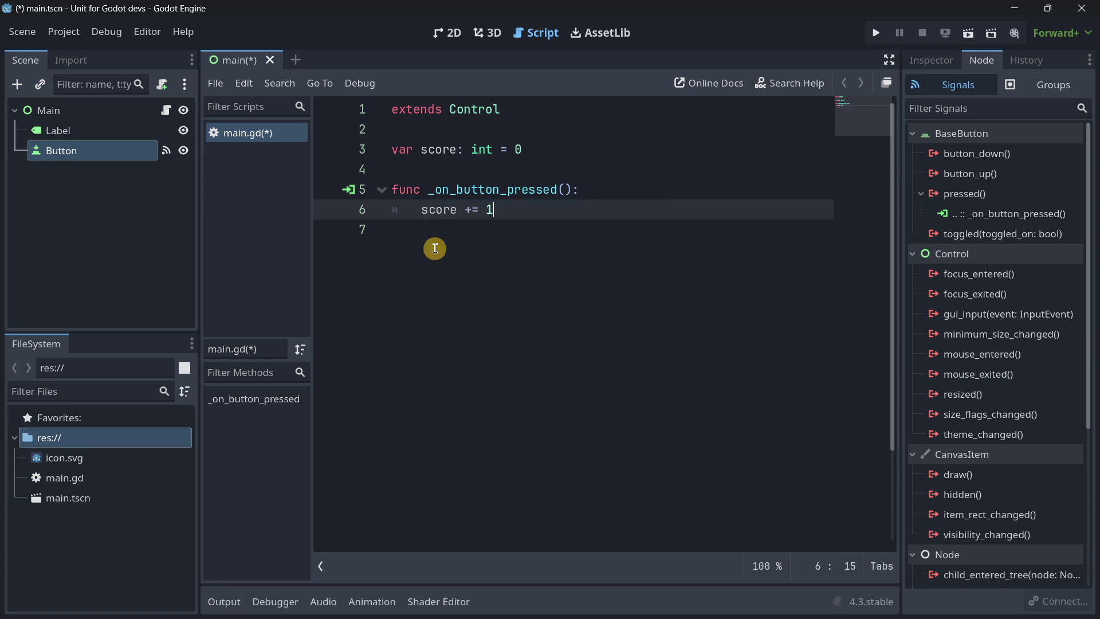
key("Return")
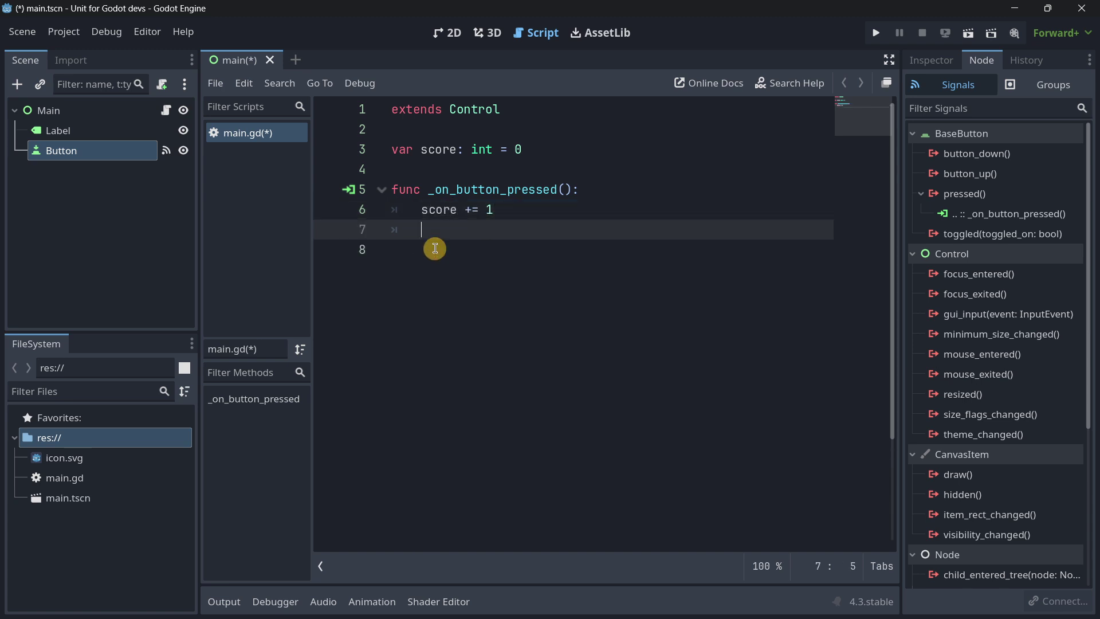
type("$Label.text = score")
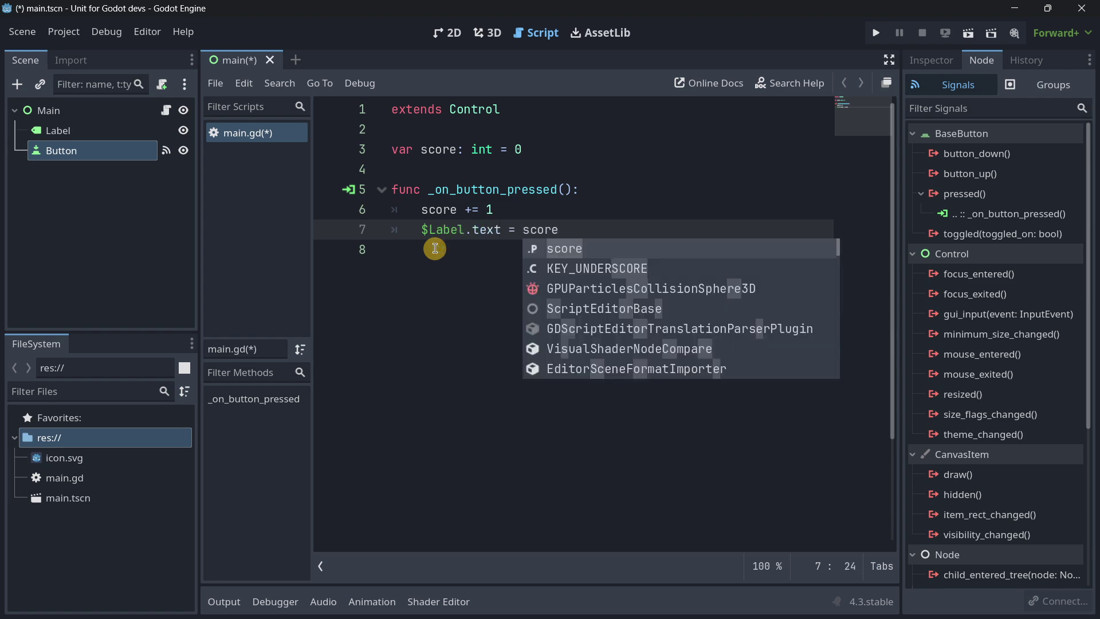
key("Left")
key("Left")
key("Left")
key("Left")
key("Left")
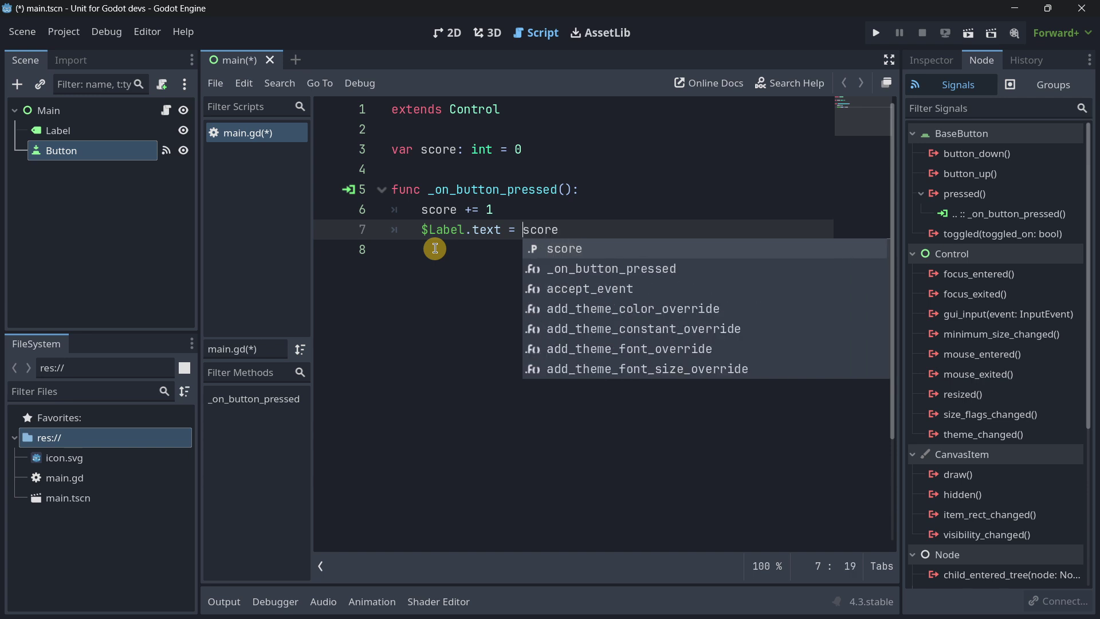
type("str(score")
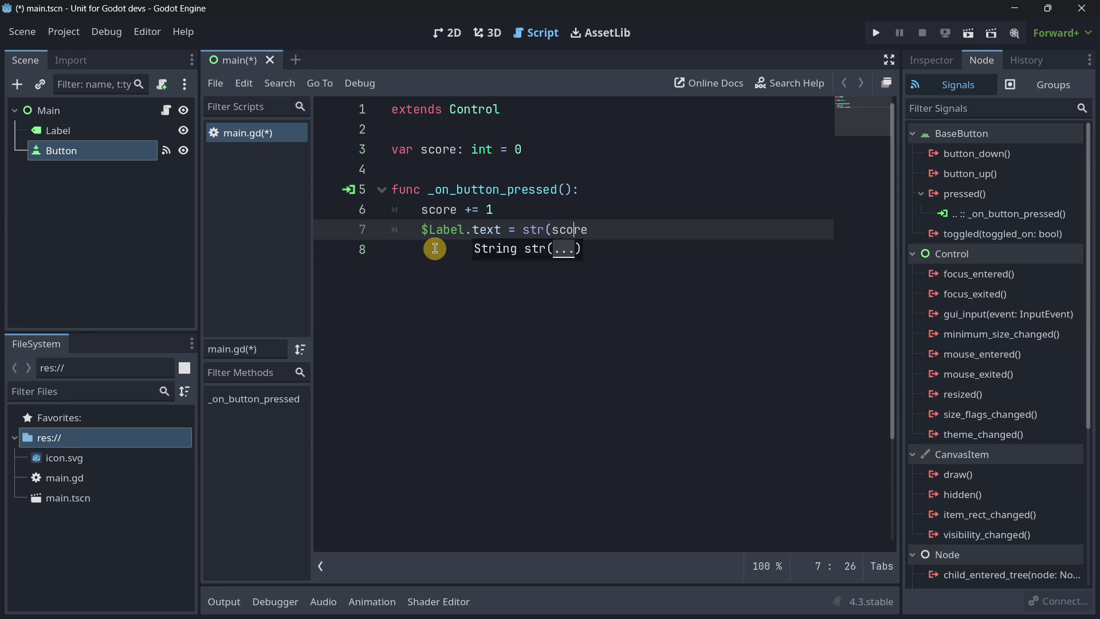
type(")")
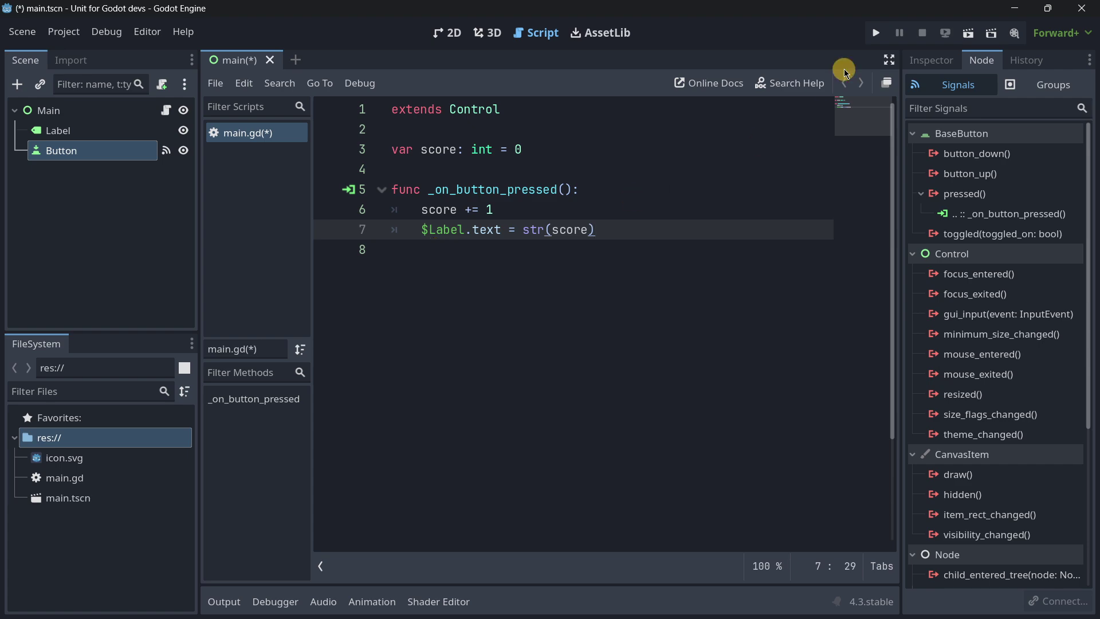
left_click(968, 33)
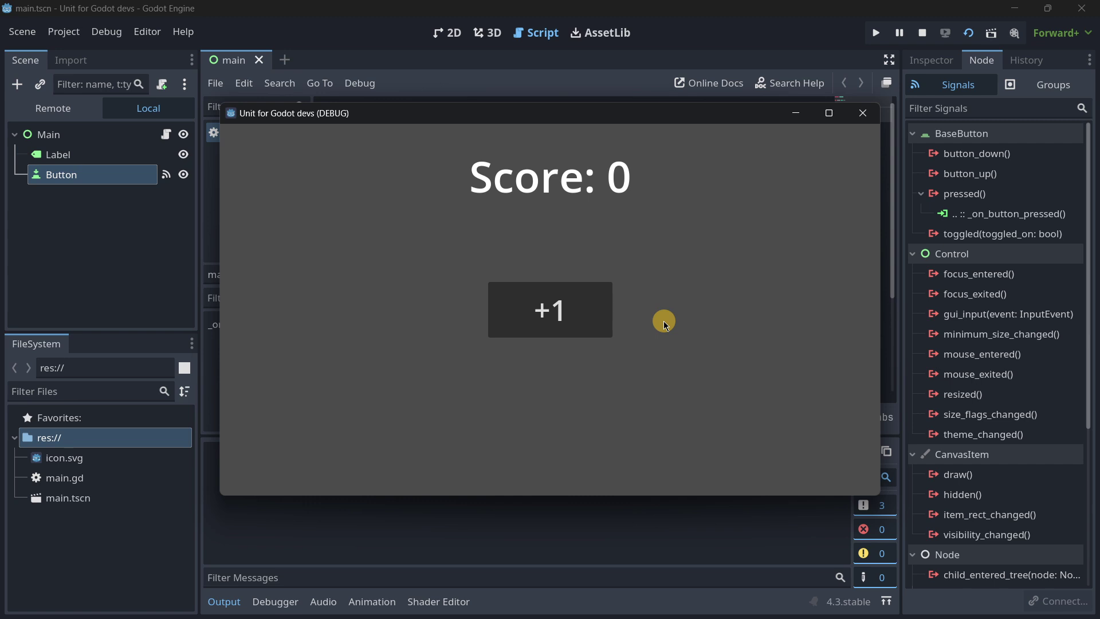
- Press +1 three times in the running game to test the counter, then stop it
left_click(559, 315)
left_click(559, 315)
left_click(558, 315)
left_click(558, 315)
left_click(558, 315)
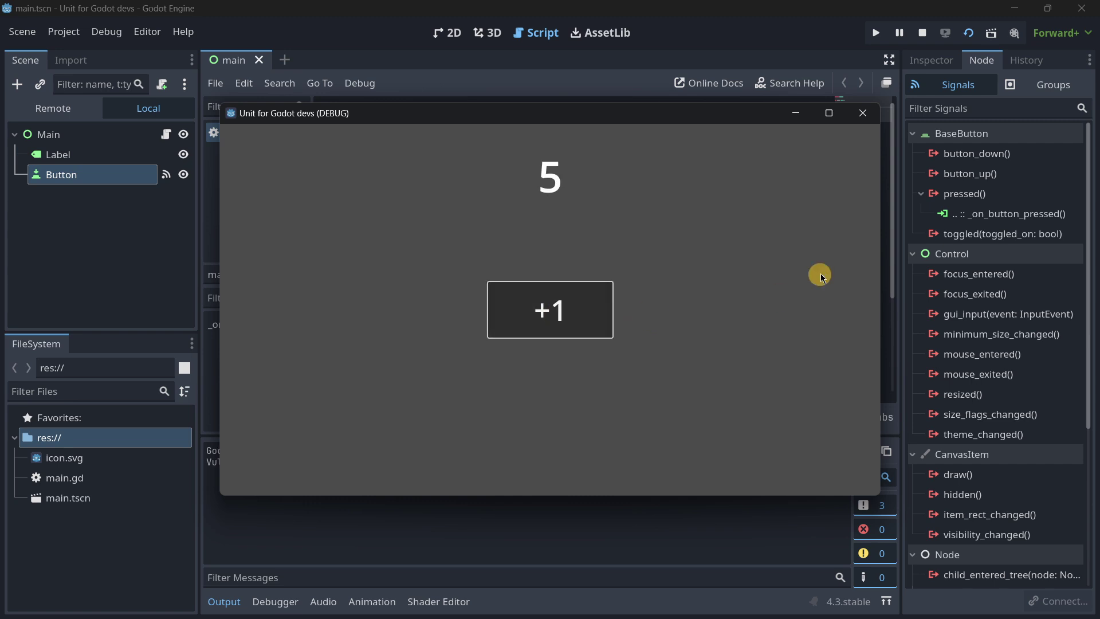
left_click(862, 113)
- Prefix the label text with "Score: " + before str(score) and retest by pressing +1
left_click(522, 229)
type("\"")
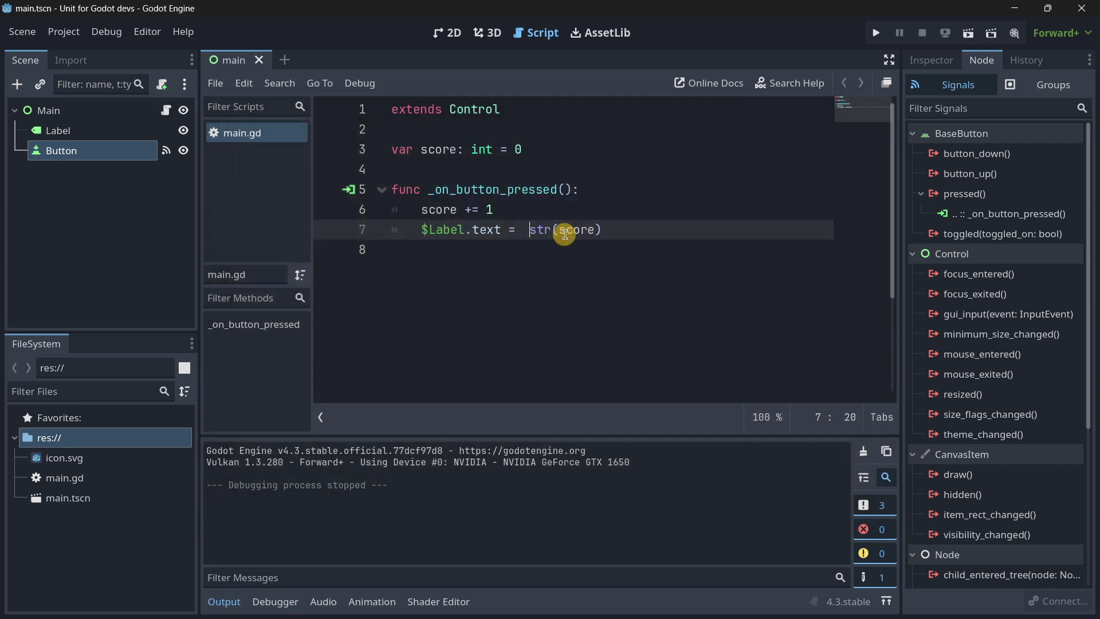
type("Score:\" +")
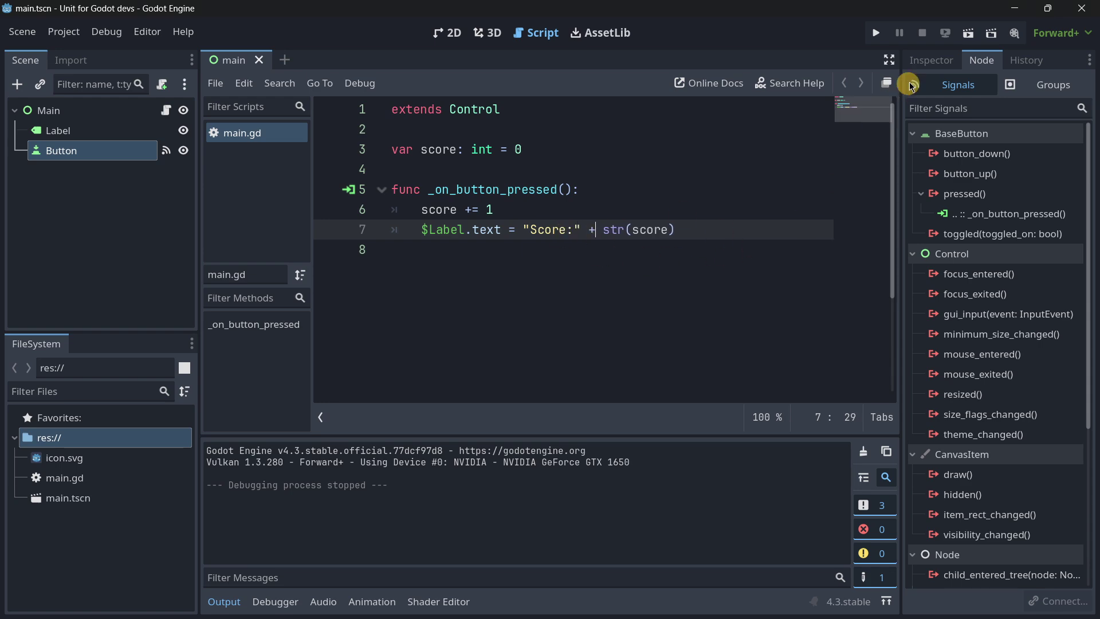
left_click(572, 229)
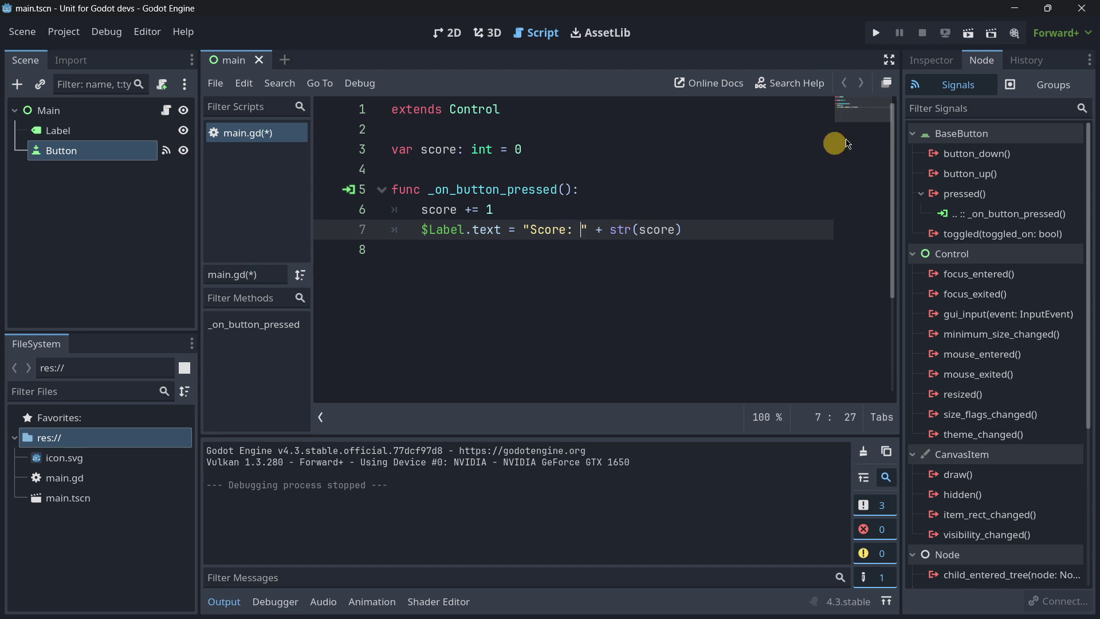
left_click(968, 33)
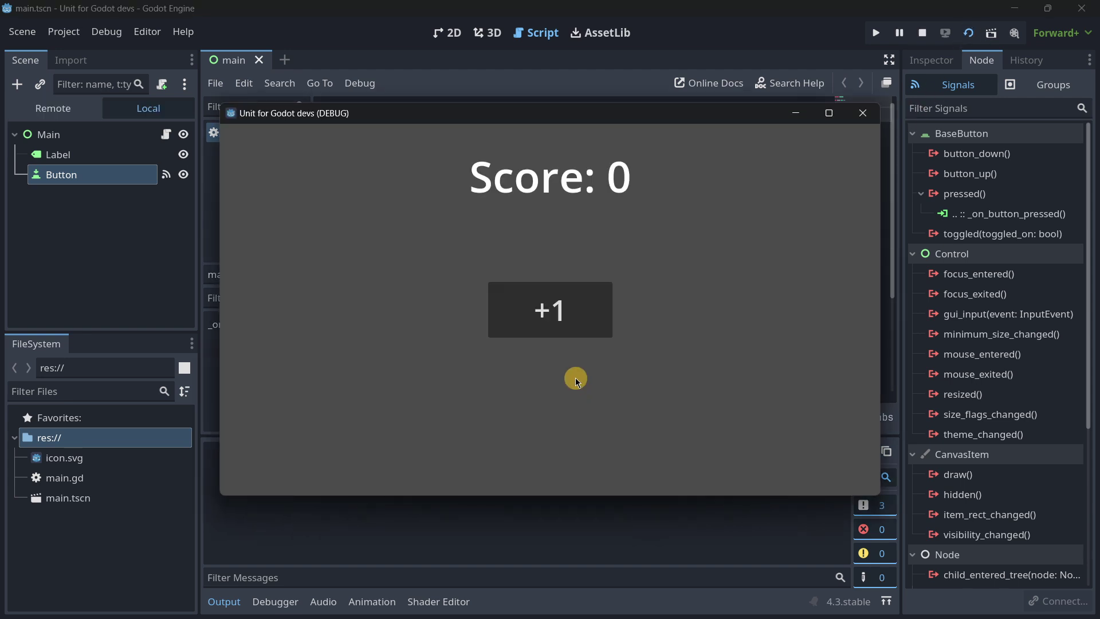
left_click(542, 319)
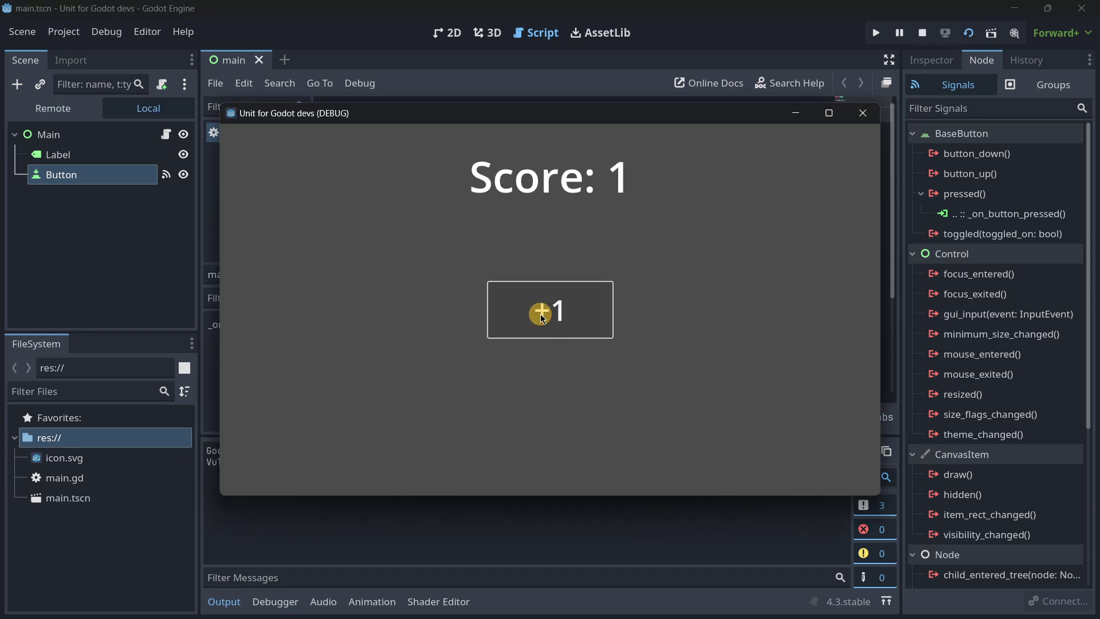
left_click(544, 324)
left_click(544, 325)
left_click(544, 324)
left_click(542, 317)
left_click(543, 316)
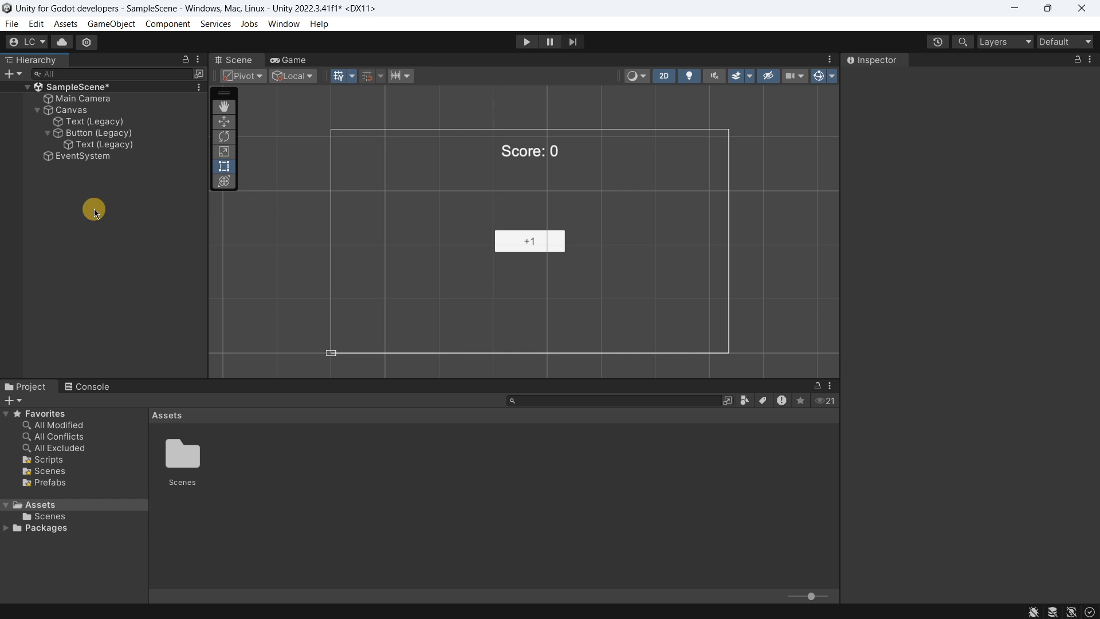
- Create an empty game object named GameManager in the SampleScene hierarchy
left_click(88, 112)
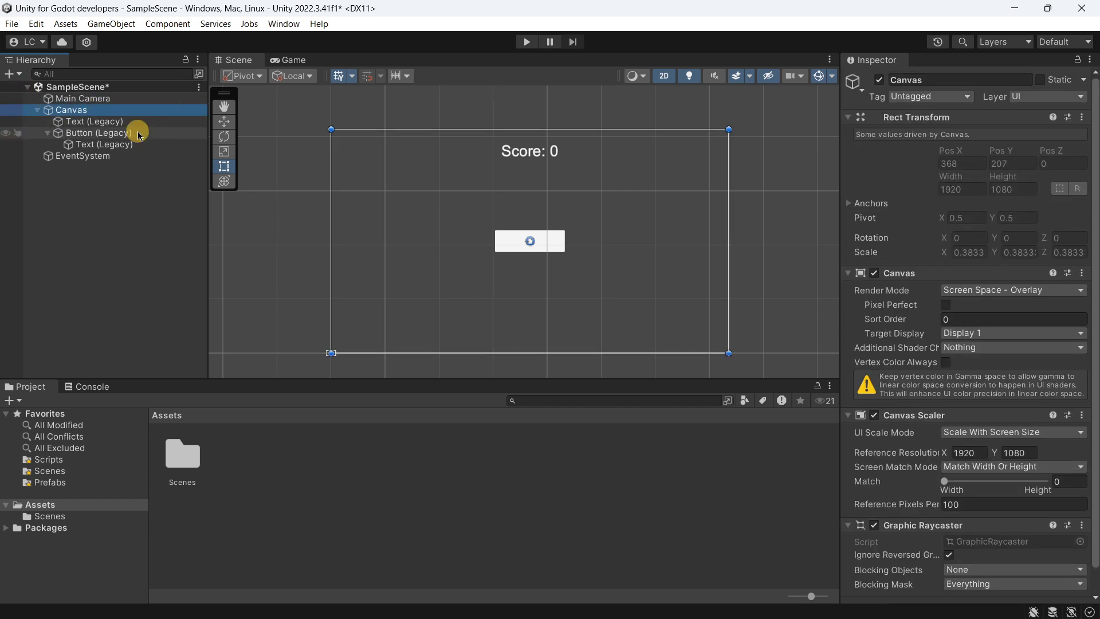
left_click(125, 212)
right_click(122, 211)
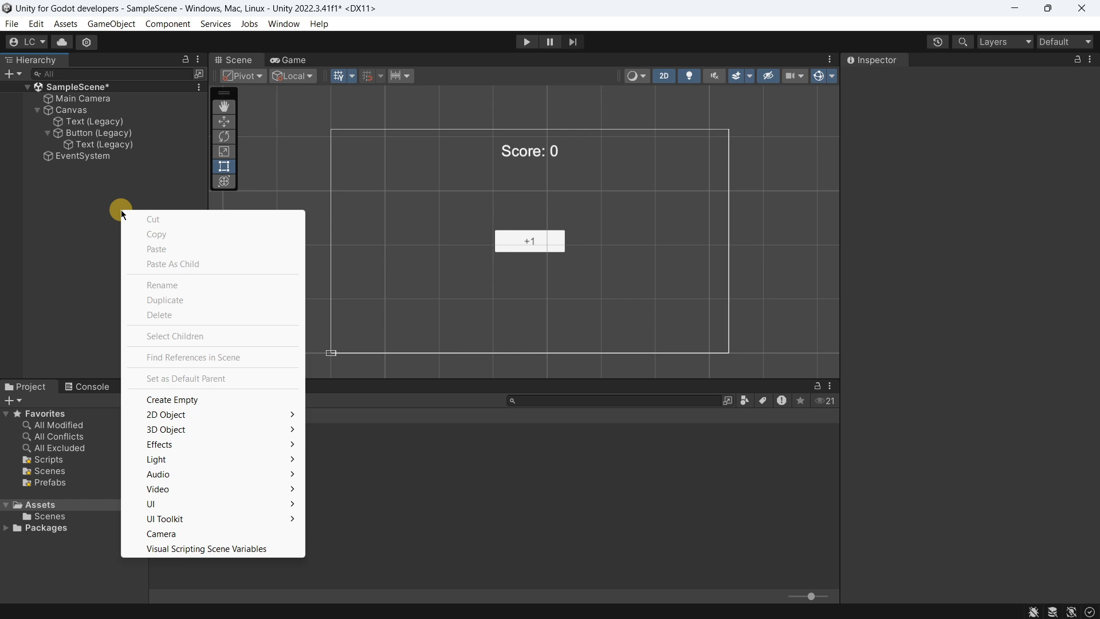
left_click(201, 400)
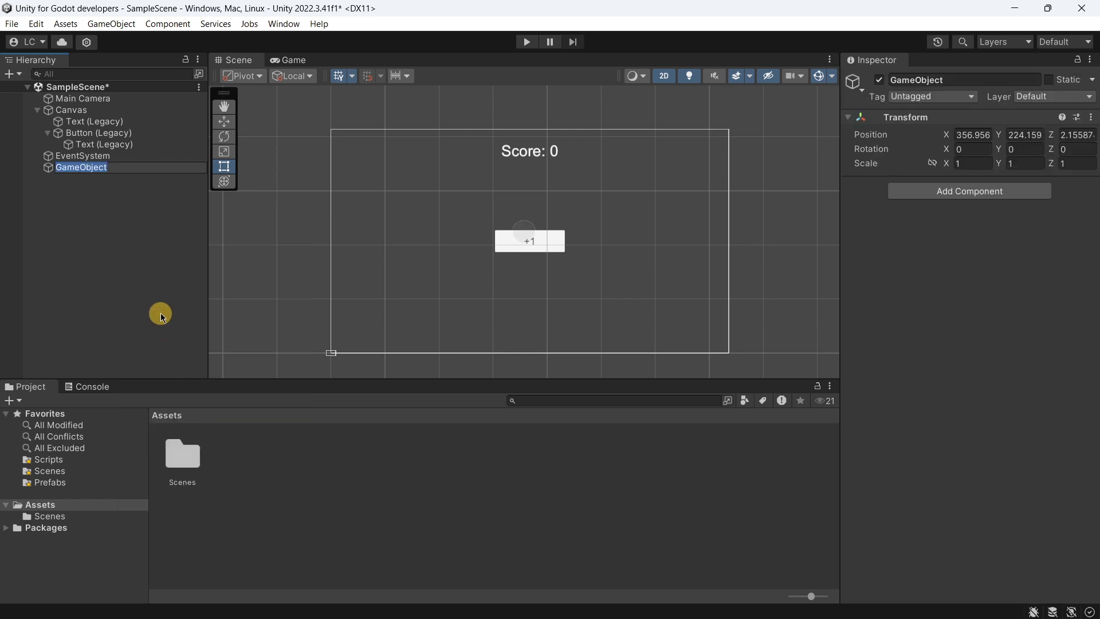
type("GameManager")
key("Return")
- Create a C# script named GameManager in Assets and select the GameManager object
right_click(294, 464)
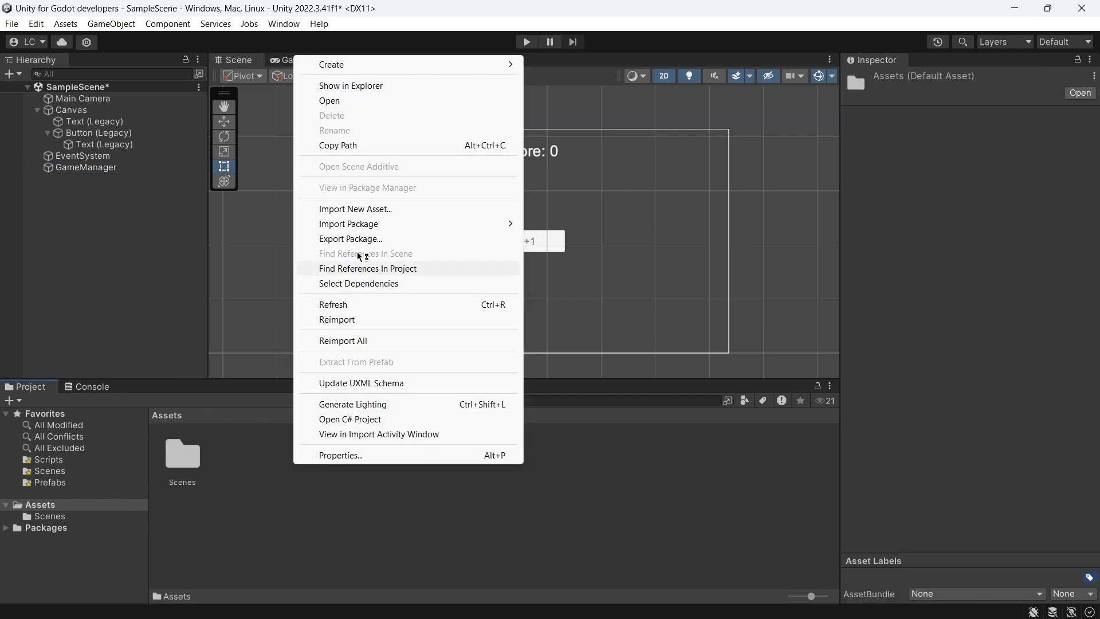
mouse_move(356, 67)
left_click(544, 56)
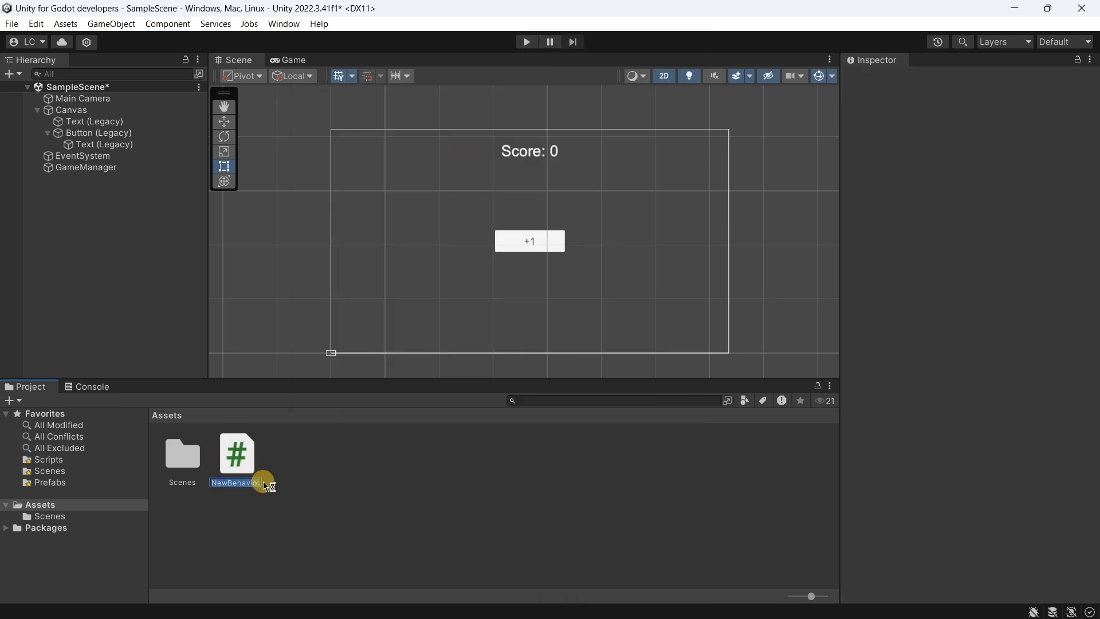
type("GameManager")
key("Return")
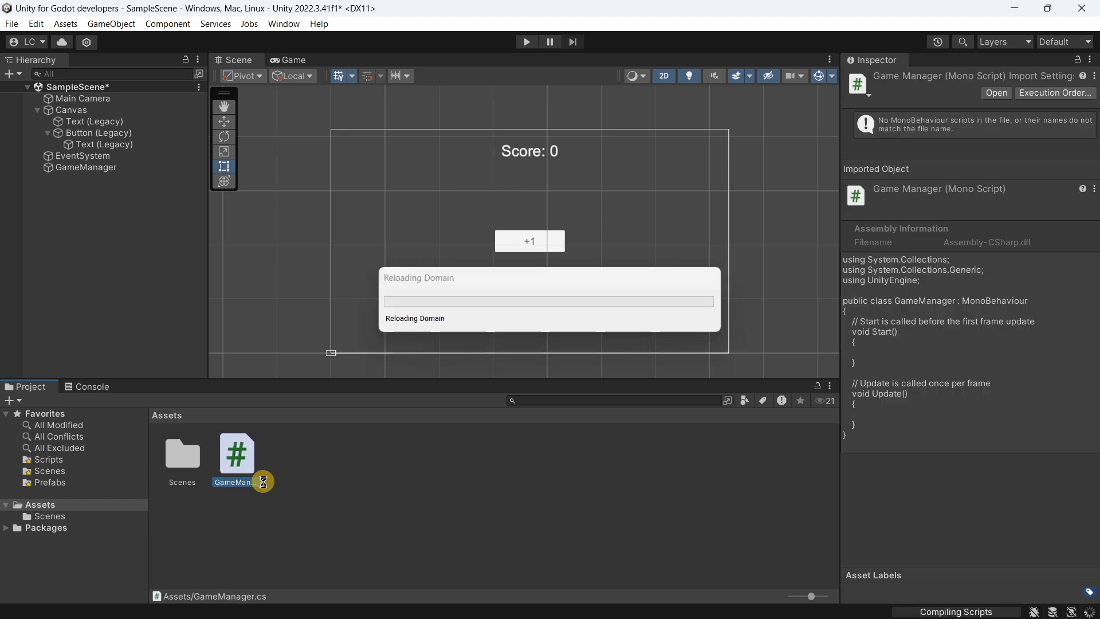
left_click(87, 169)
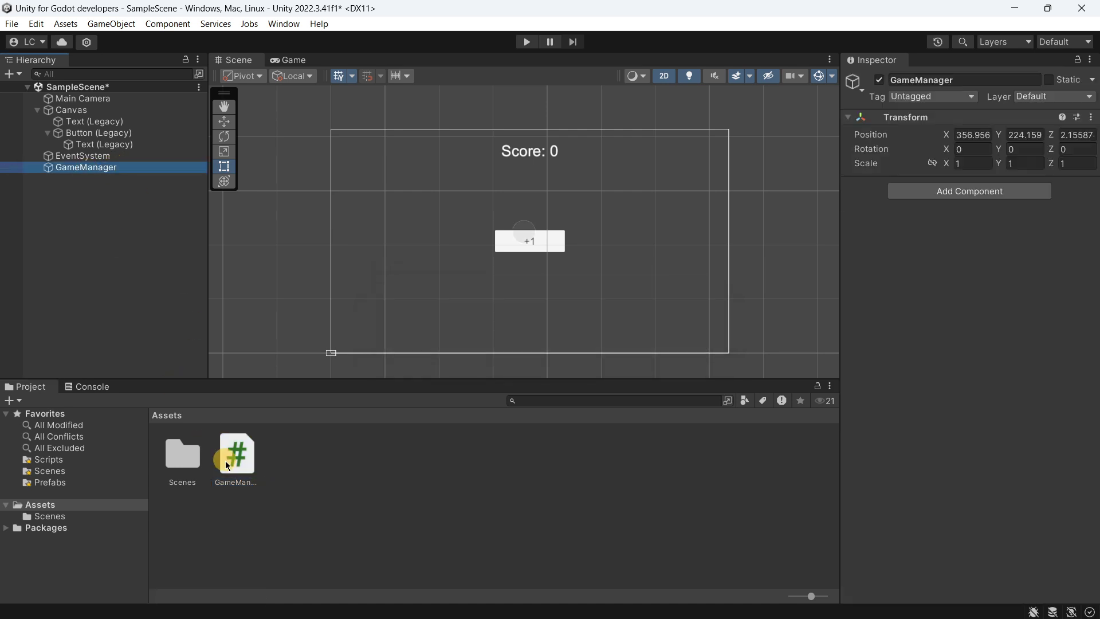
- Attach the GameManager script to the GameManager object, undoing a stray attach to Main Camera
left_click_drag(225, 461, 876, 209)
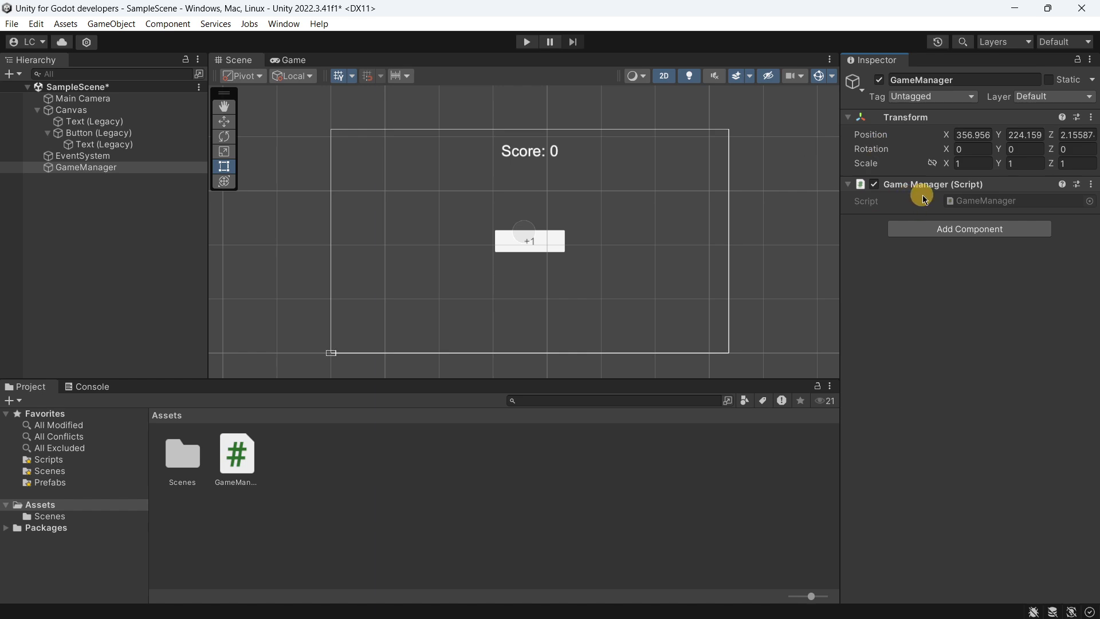
left_click(94, 133)
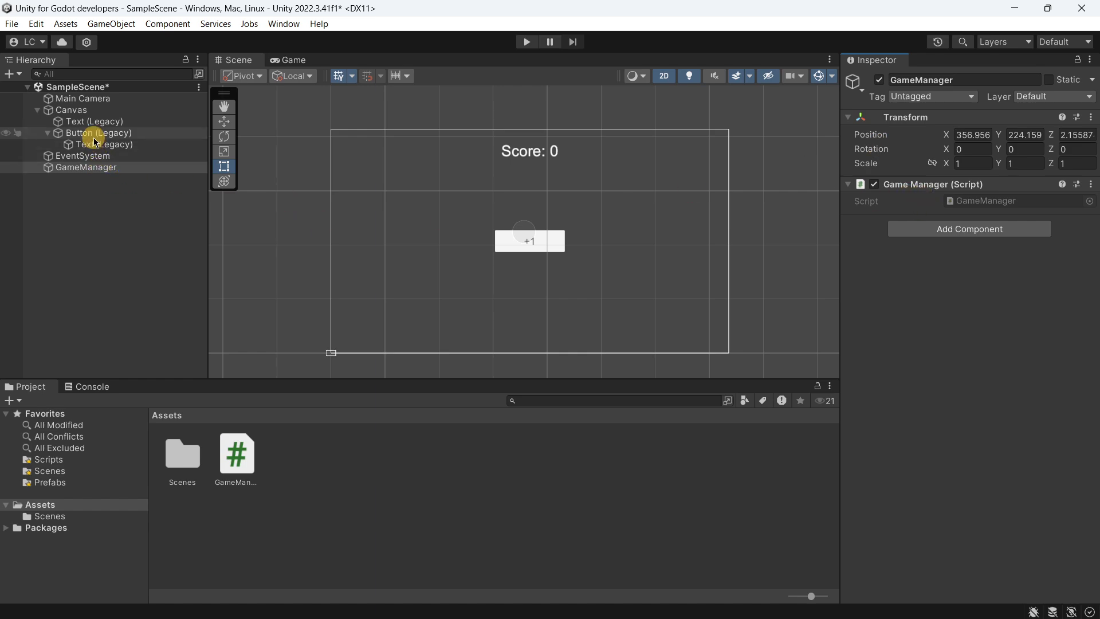
left_click(936, 327)
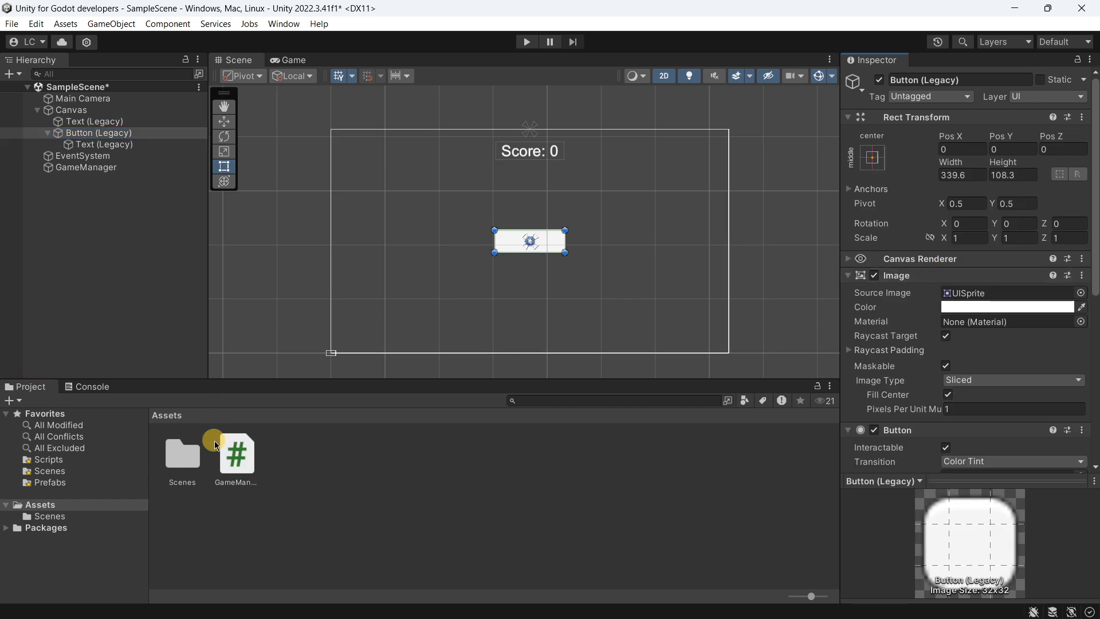
left_click_drag(754, 297, 913, 252)
scroll(913, 249, "down", 1)
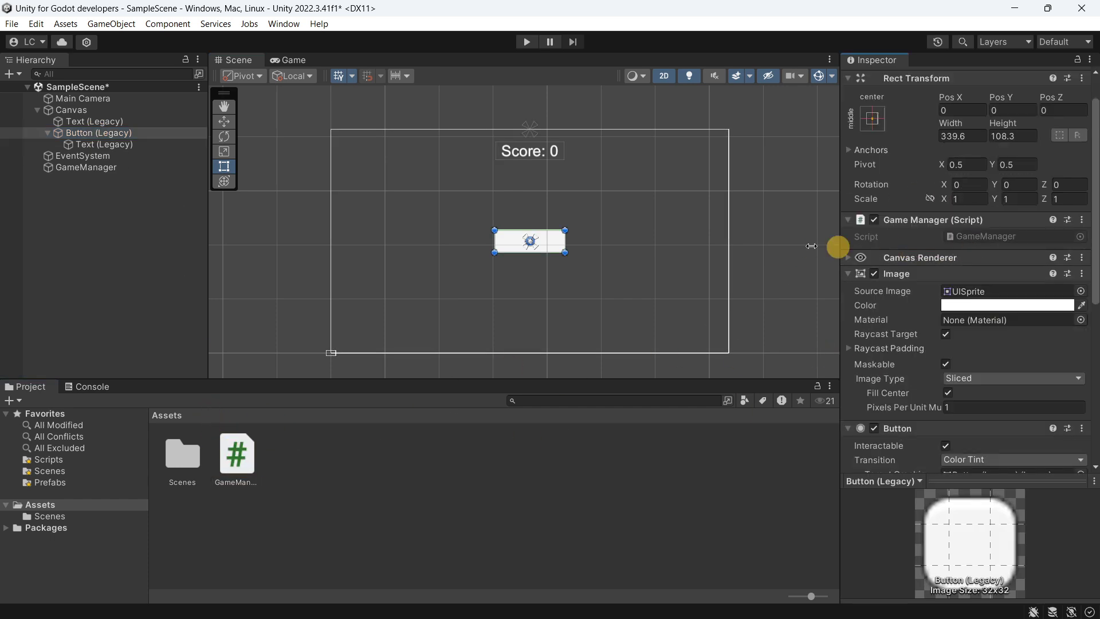
left_click(80, 99)
left_click_drag(234, 455, 79, 98)
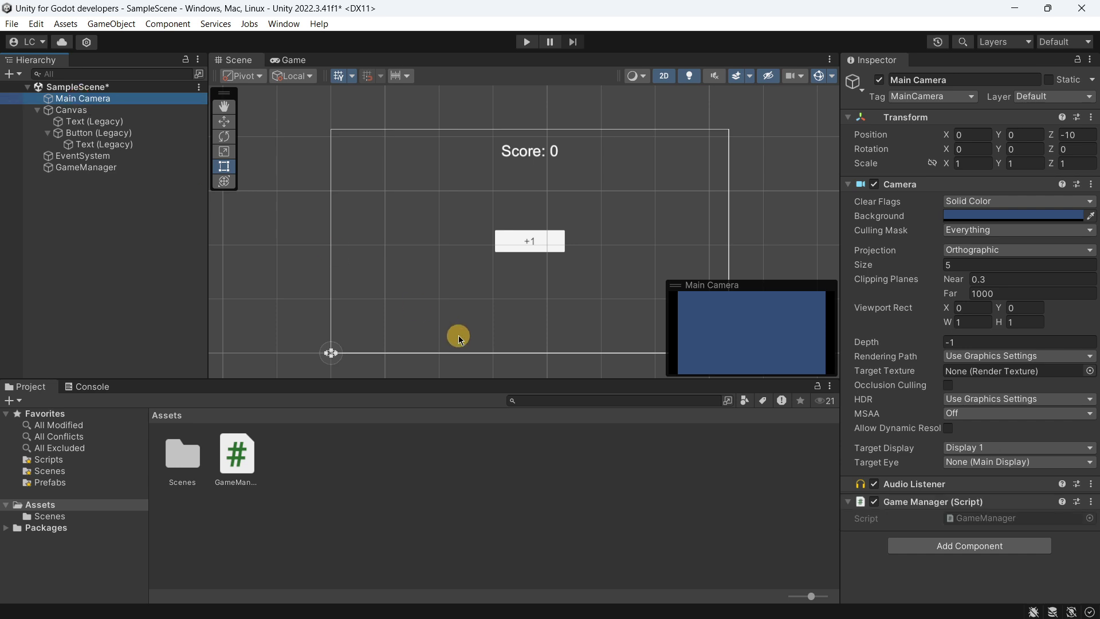
key("ctrl+z")
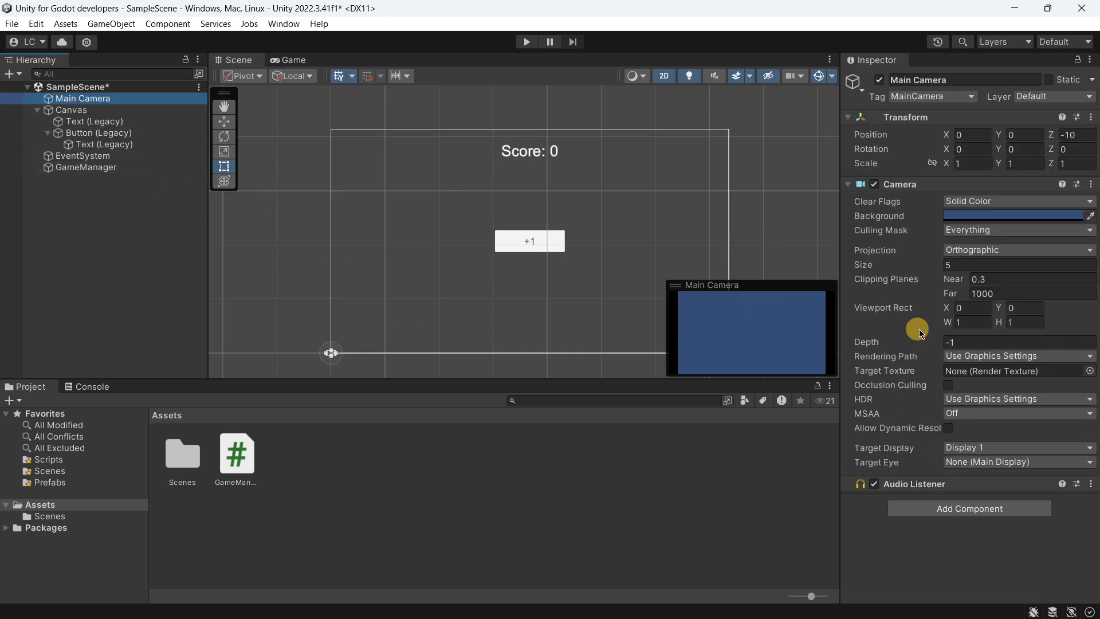
- Open GameManager.cs from the GameManager object's Script field in Visual Studio Code
left_click(91, 166)
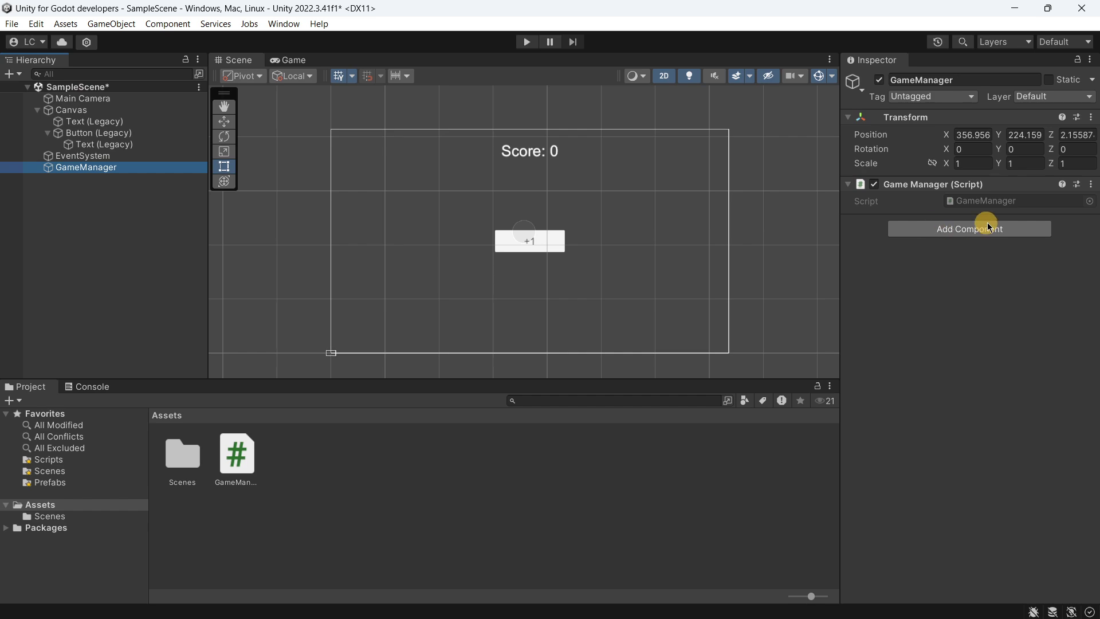
left_click(981, 201)
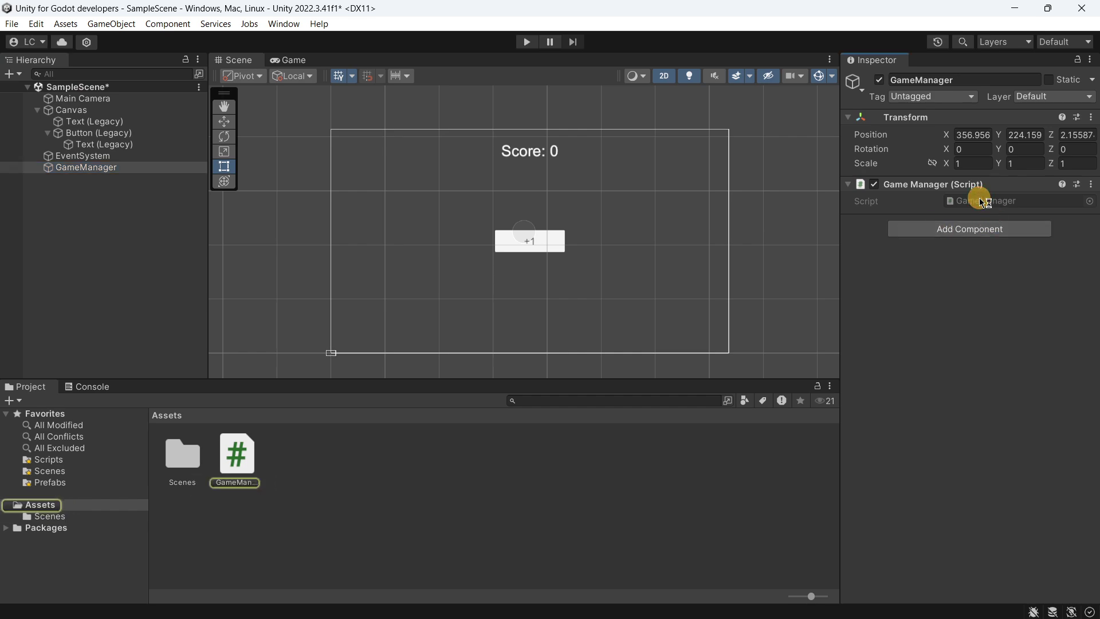
double_click(980, 201)
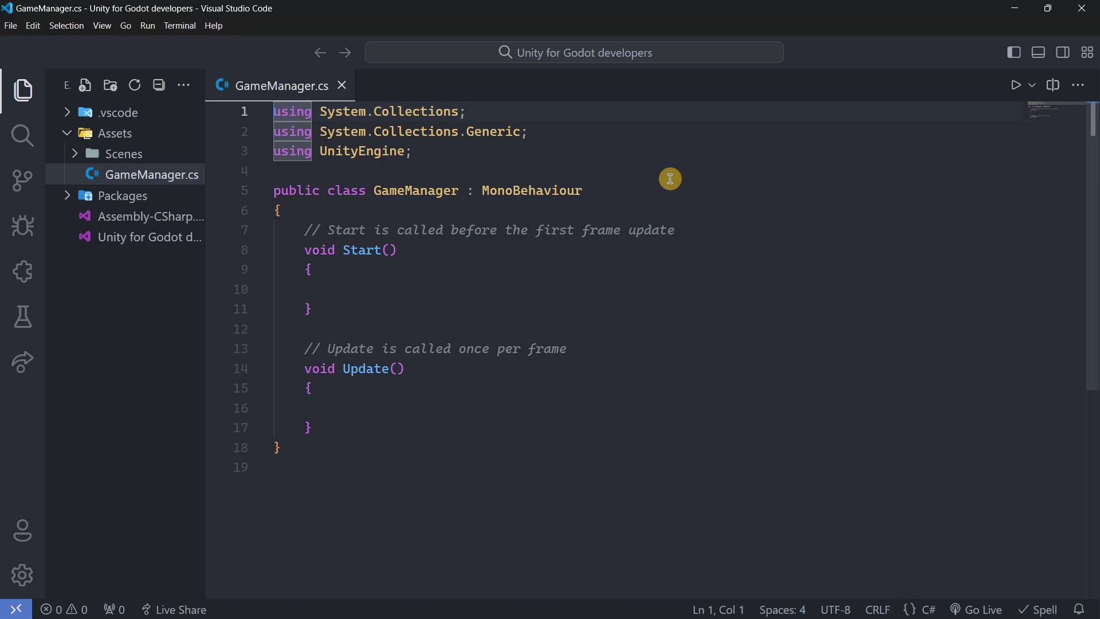
- Look over the default template, highlighting its Start, Update and using lines
left_click(455, 273)
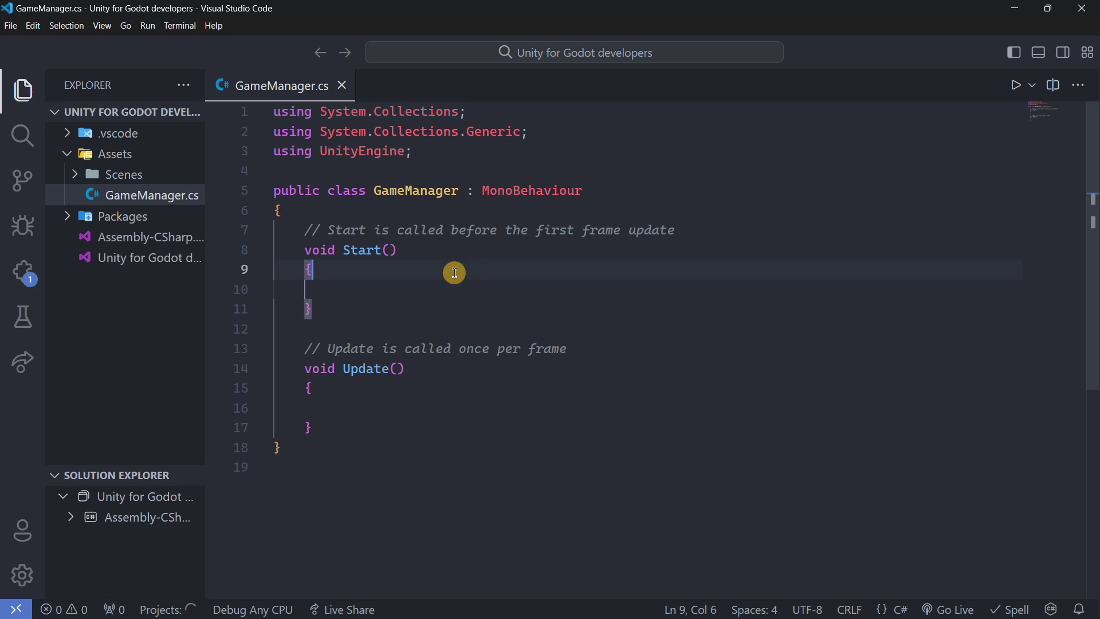
left_click(332, 434)
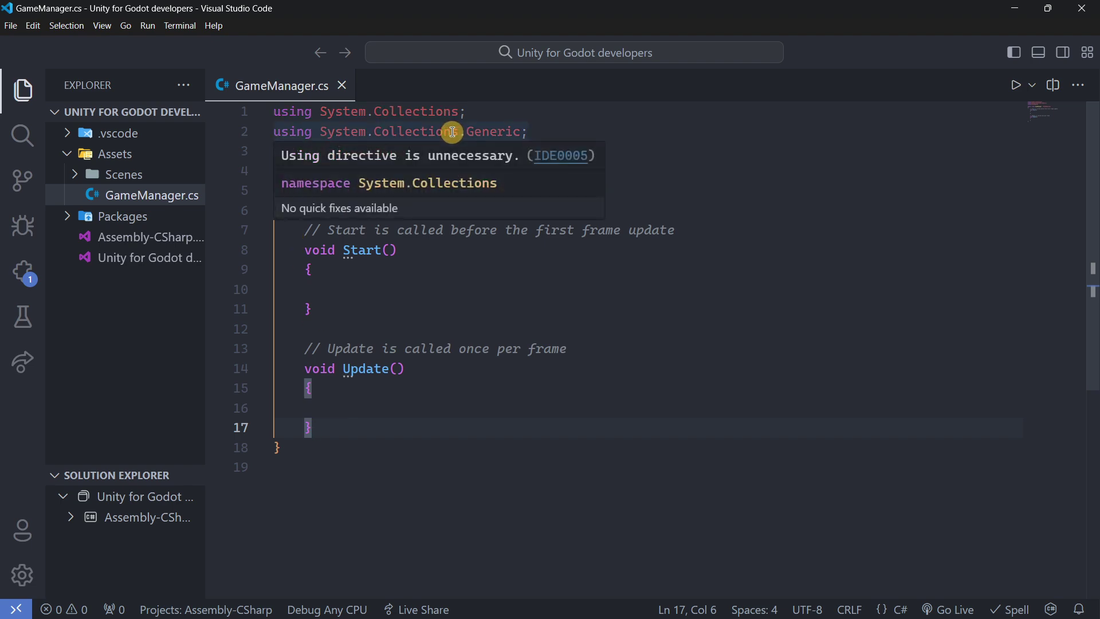
left_click(452, 301)
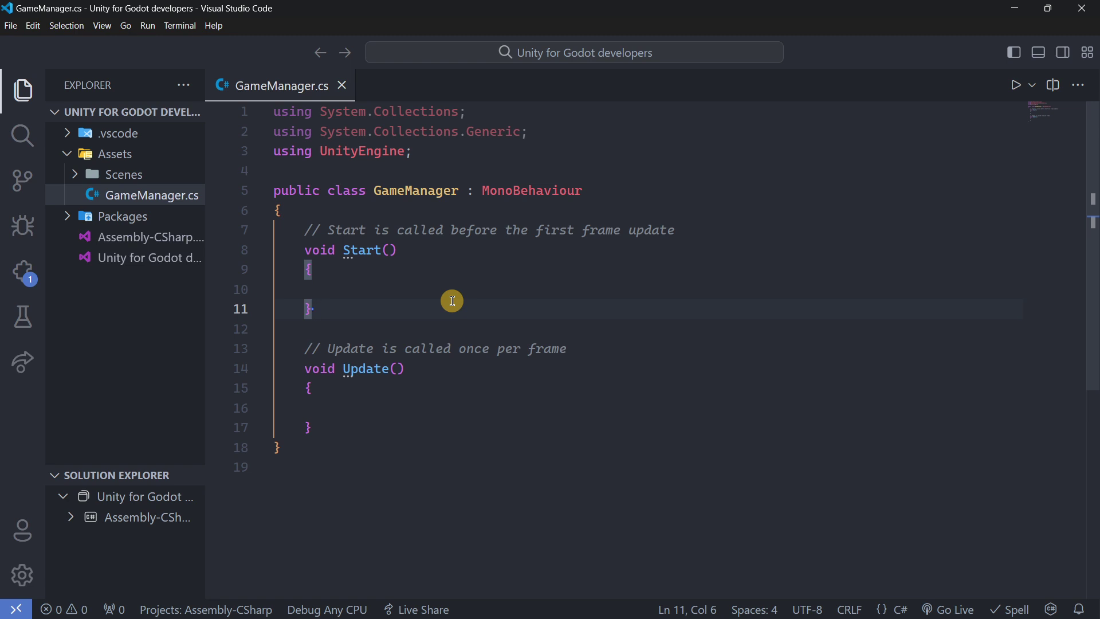
left_click(415, 277)
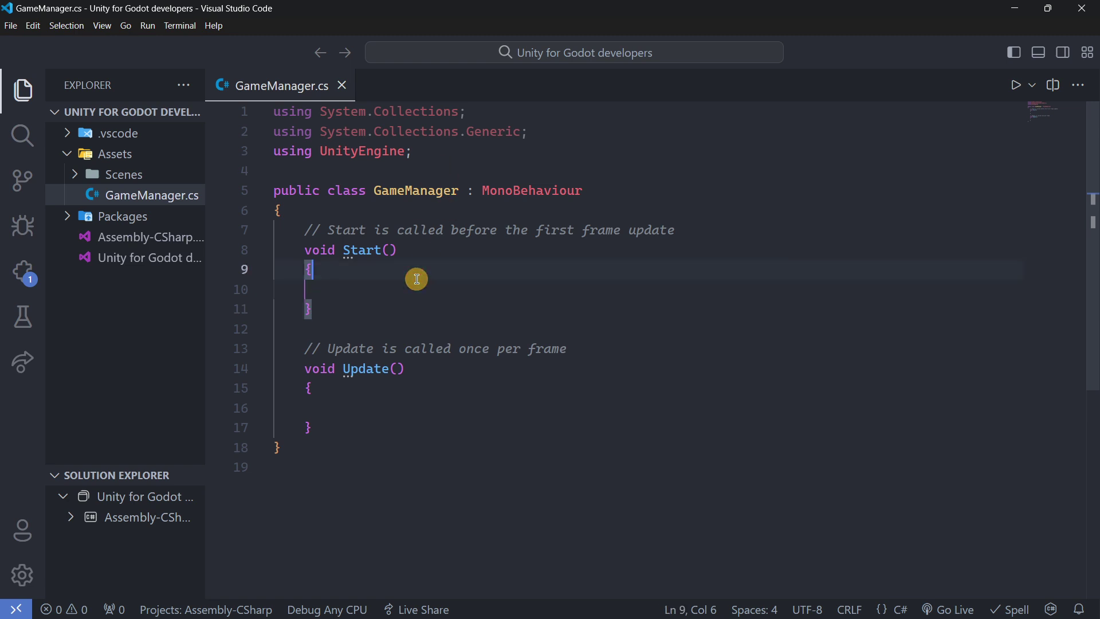
left_click(441, 152)
left_click_drag(440, 152, 150, 112)
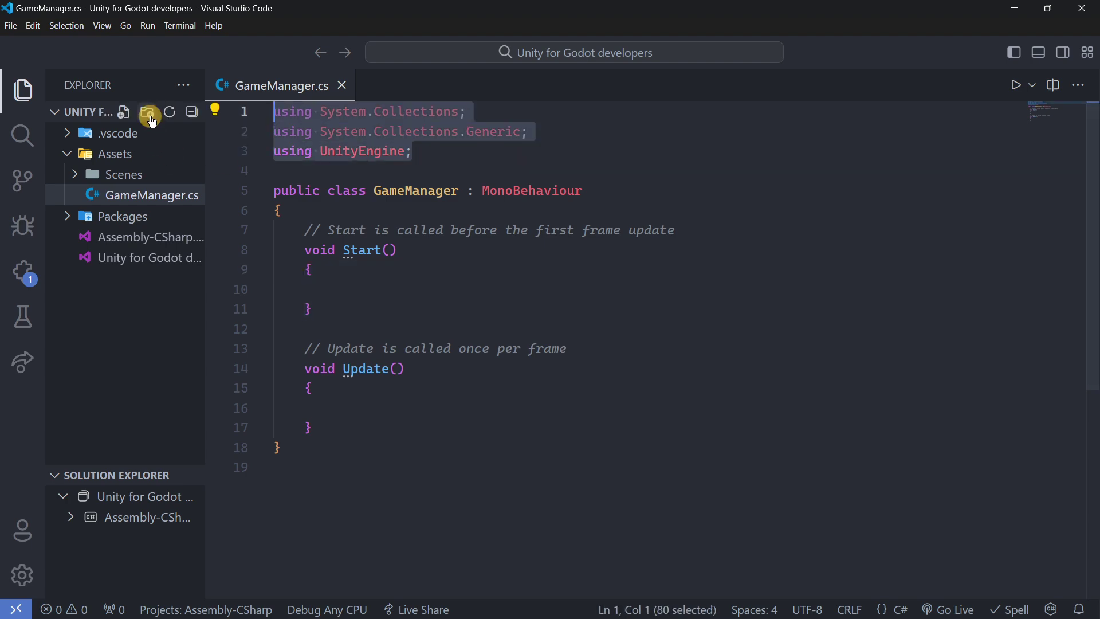
left_click(461, 371)
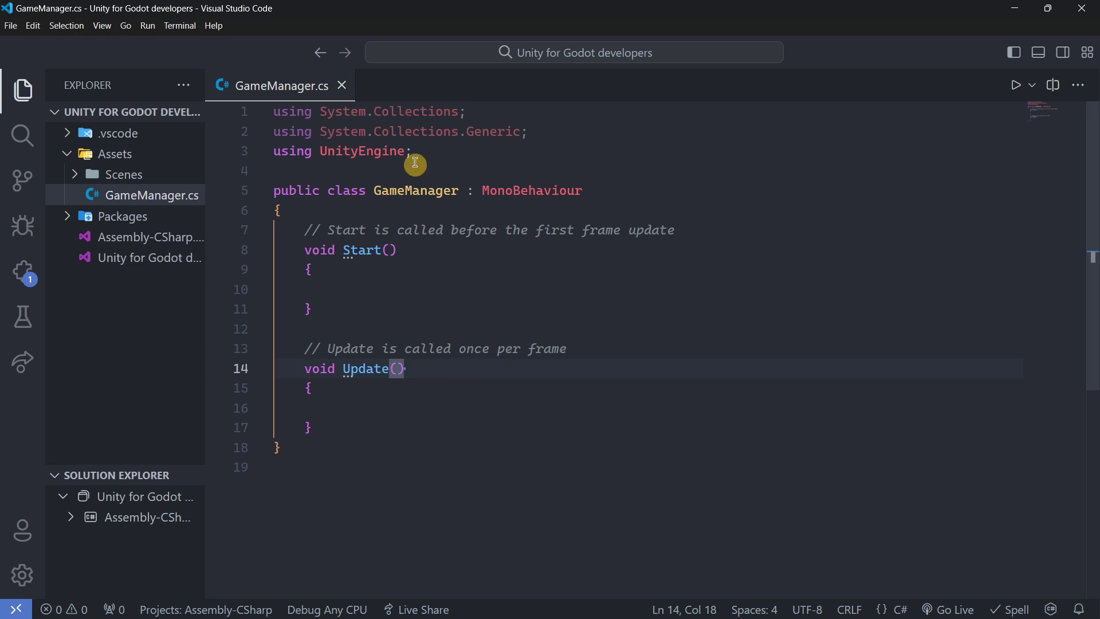
left_click_drag(421, 150, 274, 144)
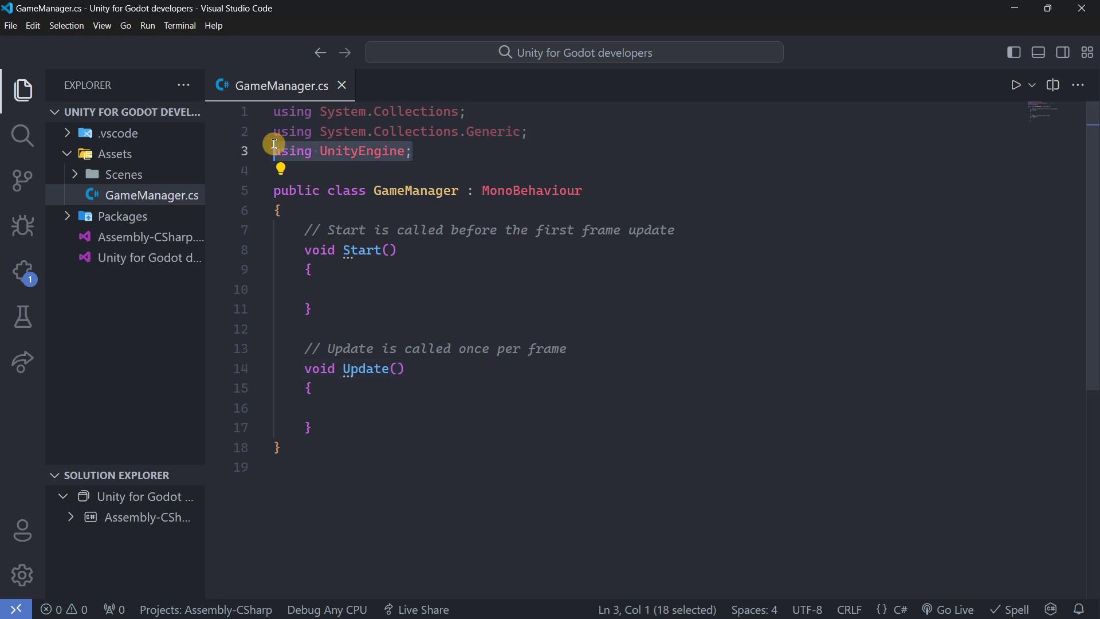
left_click(458, 142)
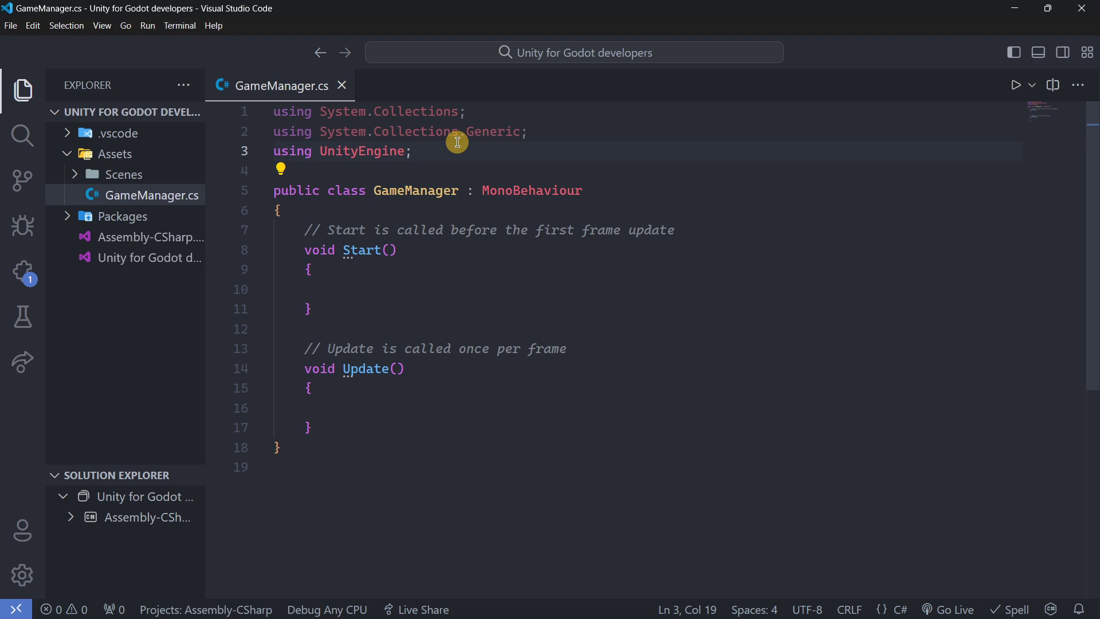
- Delete the two System using lines, then restore them with Ctrl+Z
left_click_drag(541, 133, 237, 112)
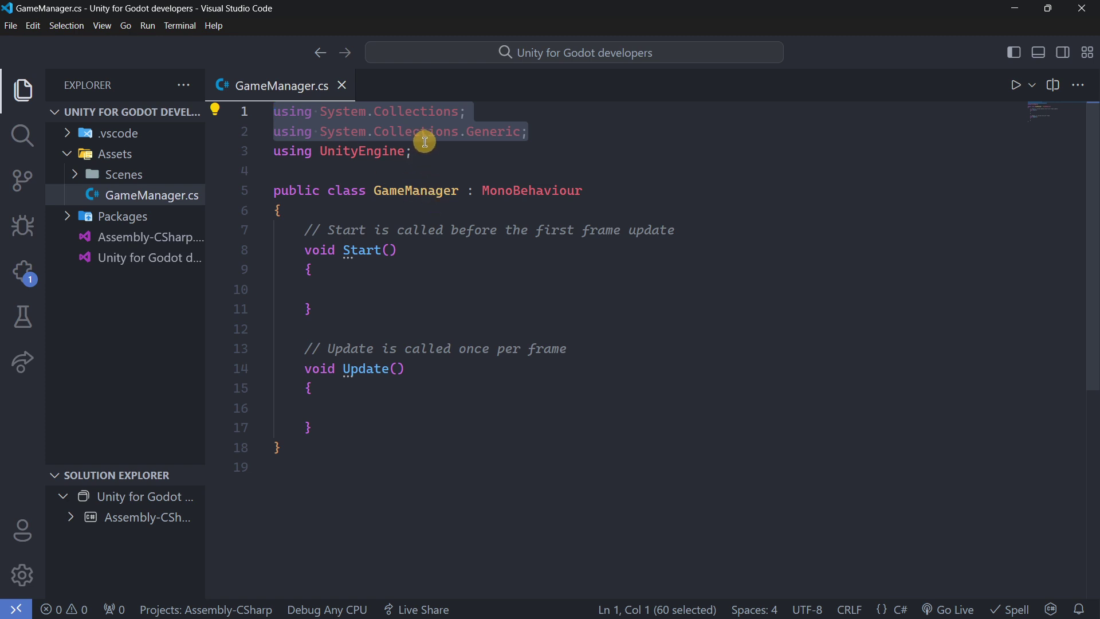
left_click_drag(413, 151, 203, 137)
left_click(517, 131)
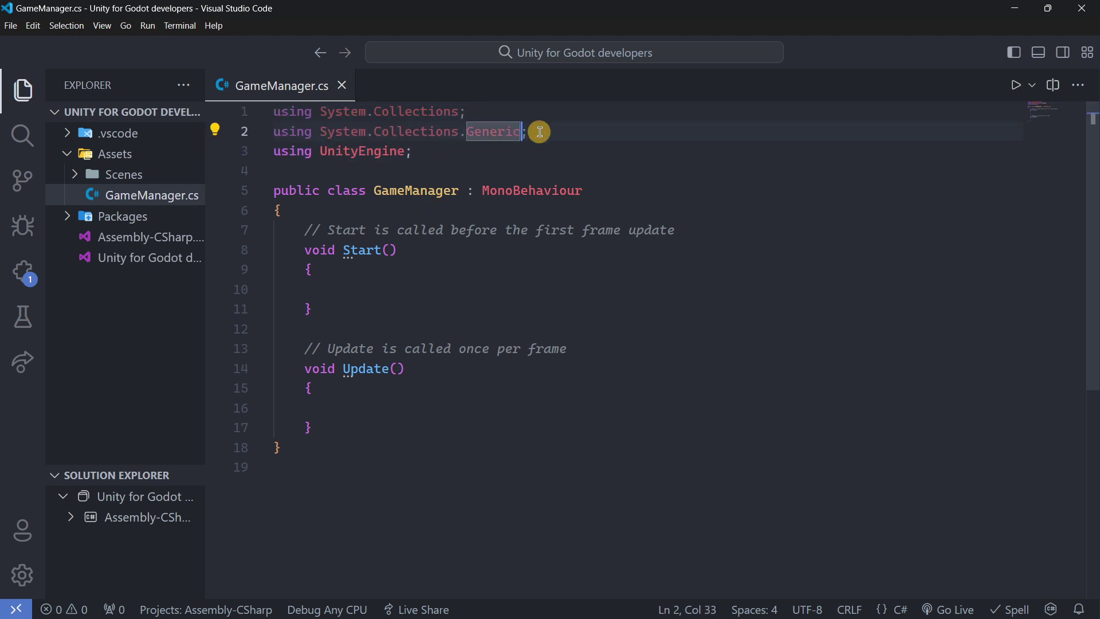
left_click_drag(537, 131, 149, 114)
key("Delete")
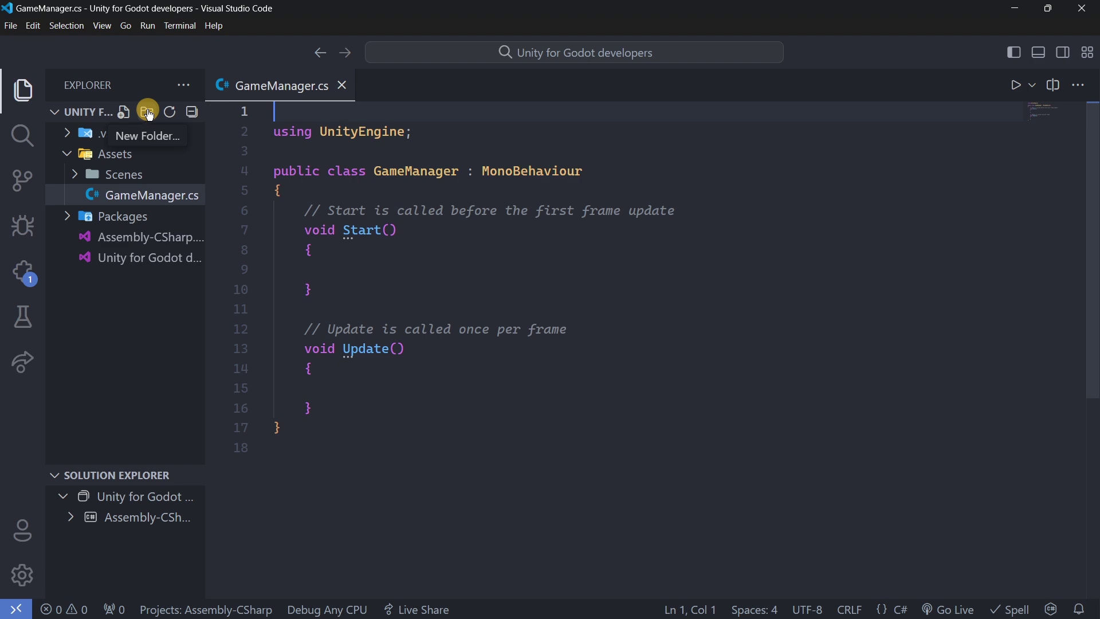
key("Delete")
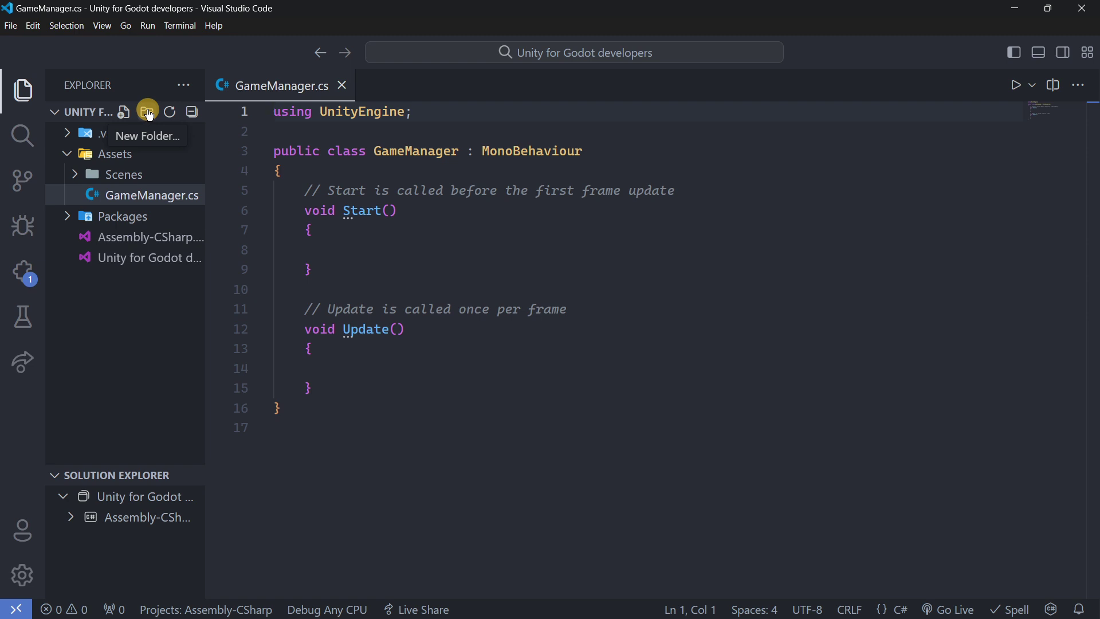
key("ctrl+z")
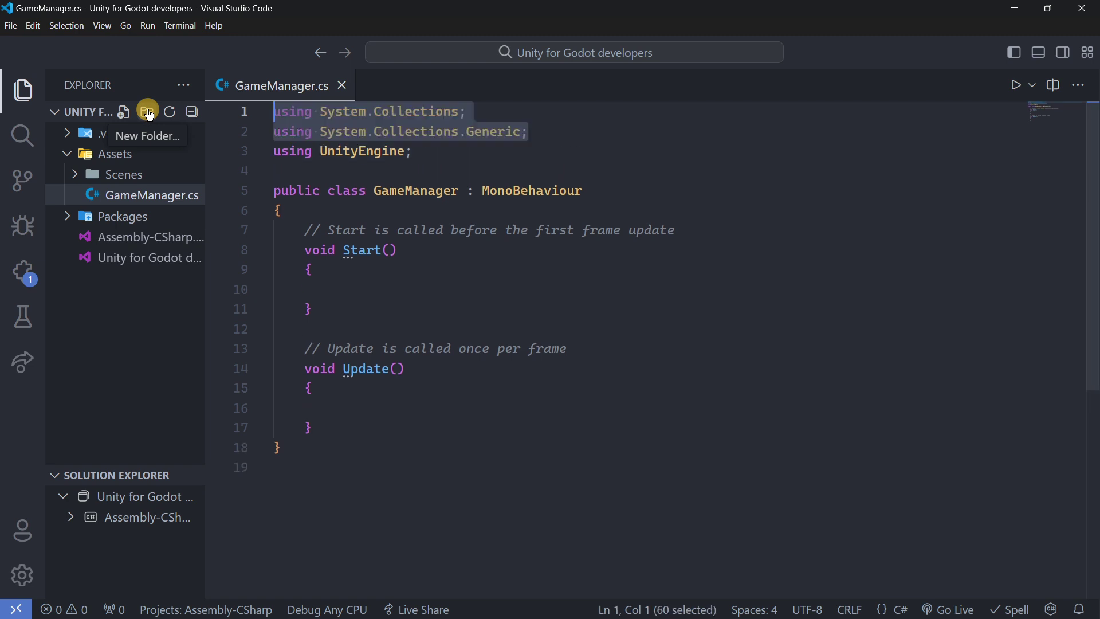
left_click(569, 131)
left_click_drag(568, 131, 128, 82)
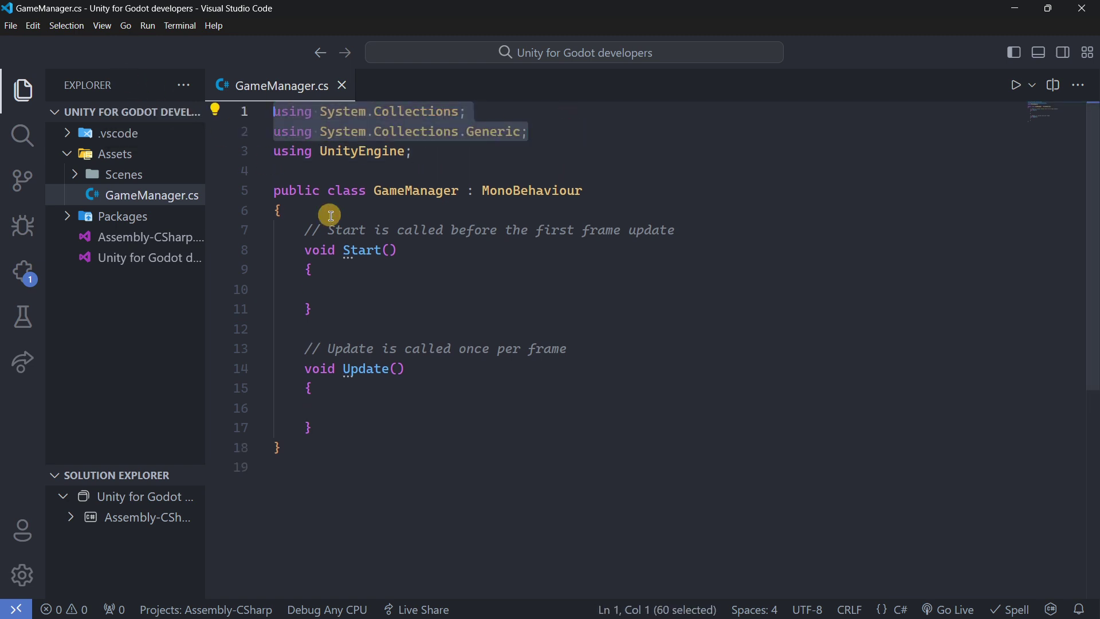
- Add two empty lines just inside the GameManager class, above Start
double_click(352, 251)
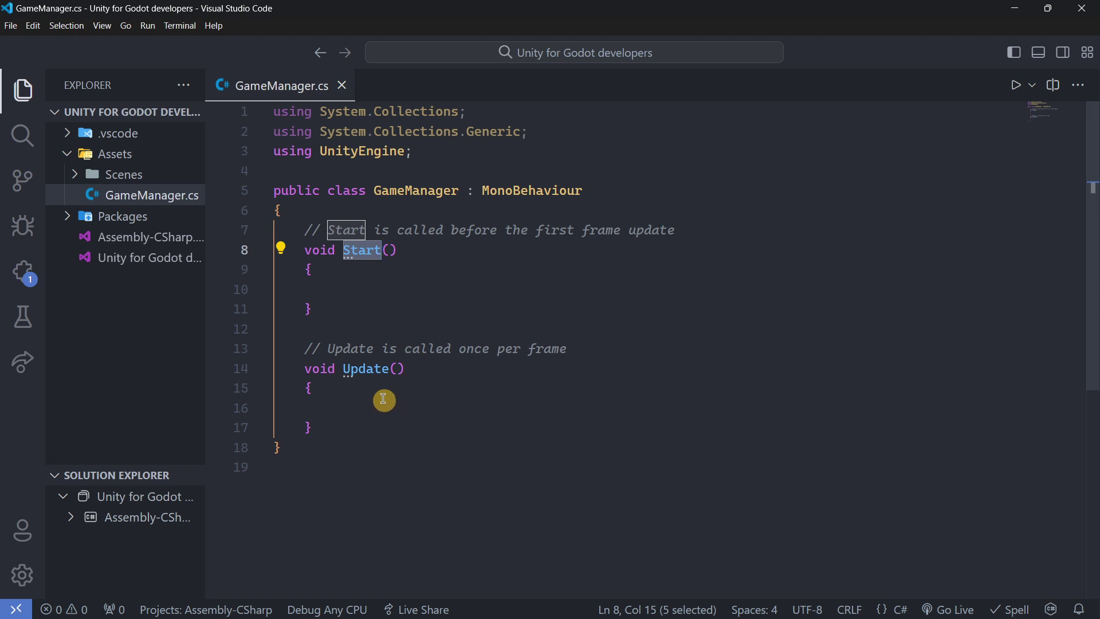
double_click(355, 368)
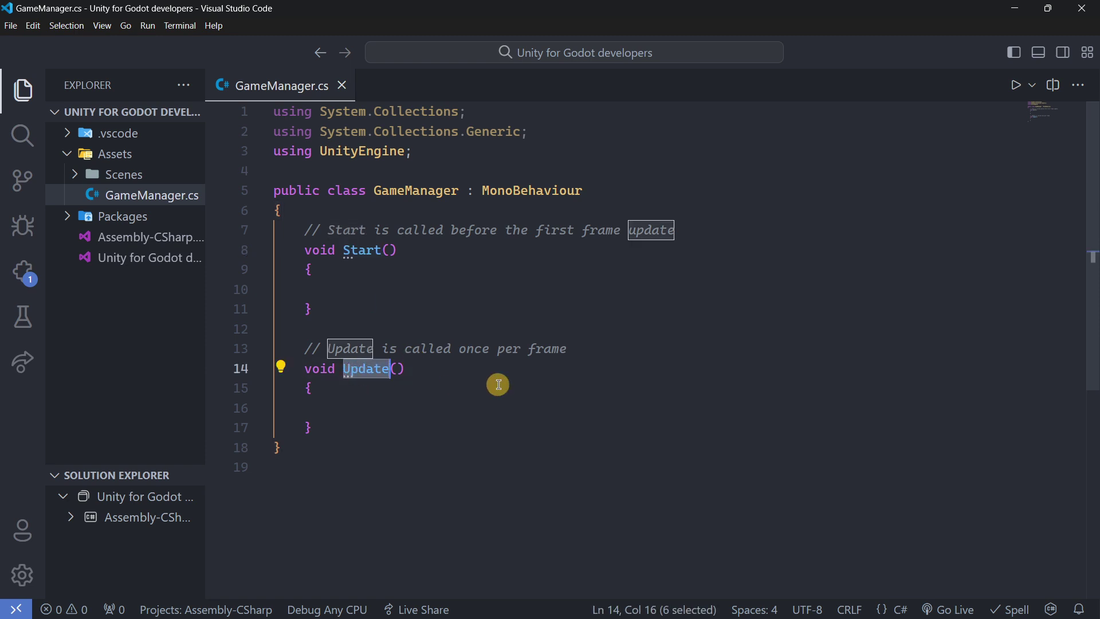
left_click(329, 426)
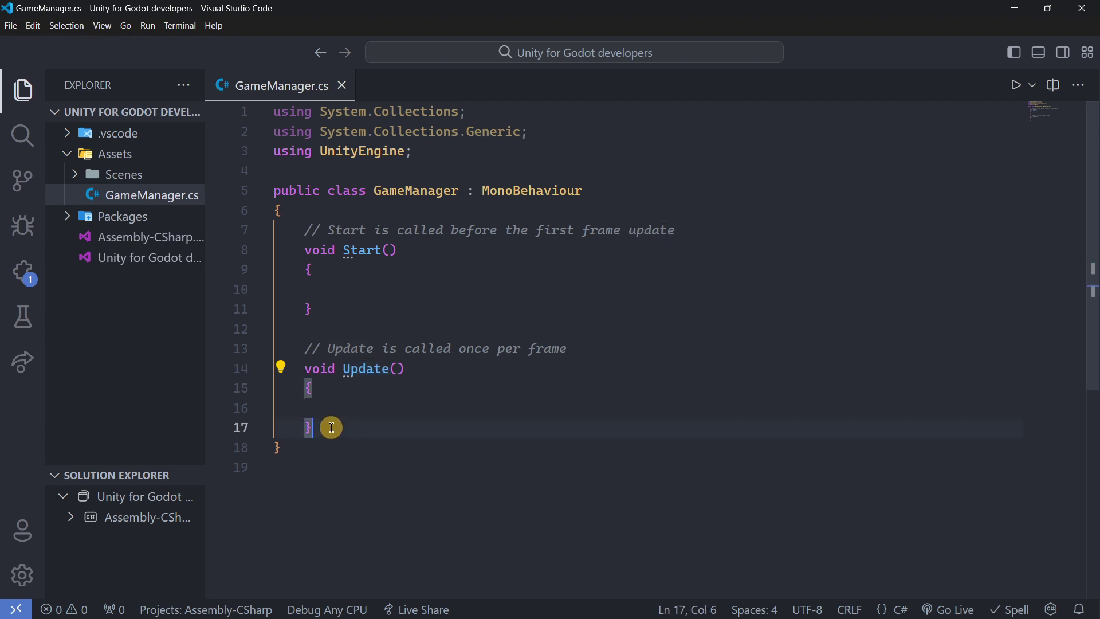
left_click(337, 214)
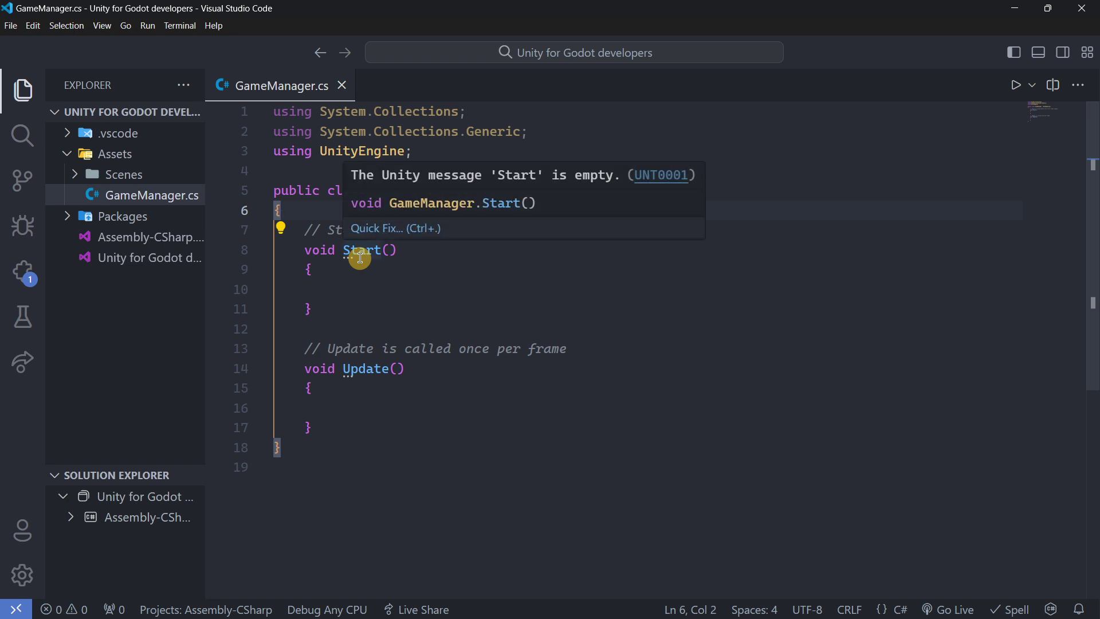
key("Return")
key("Return")
key("Up")
- Insert an Awake method from the autocomplete suggestion, then delete it again
key("Tab")
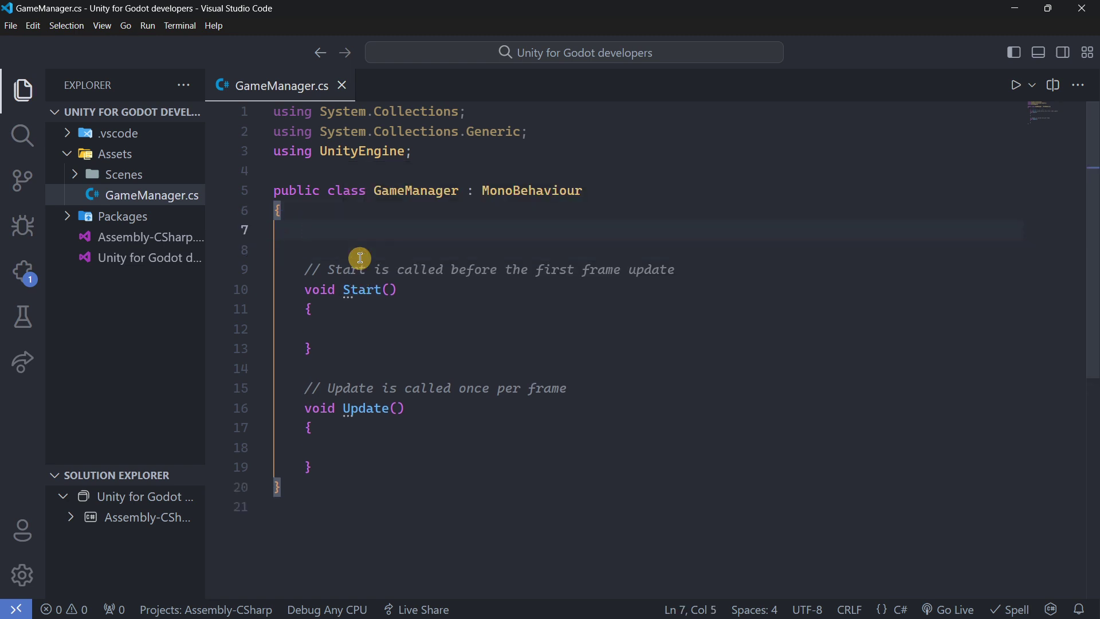
type("wak")
key("Return")
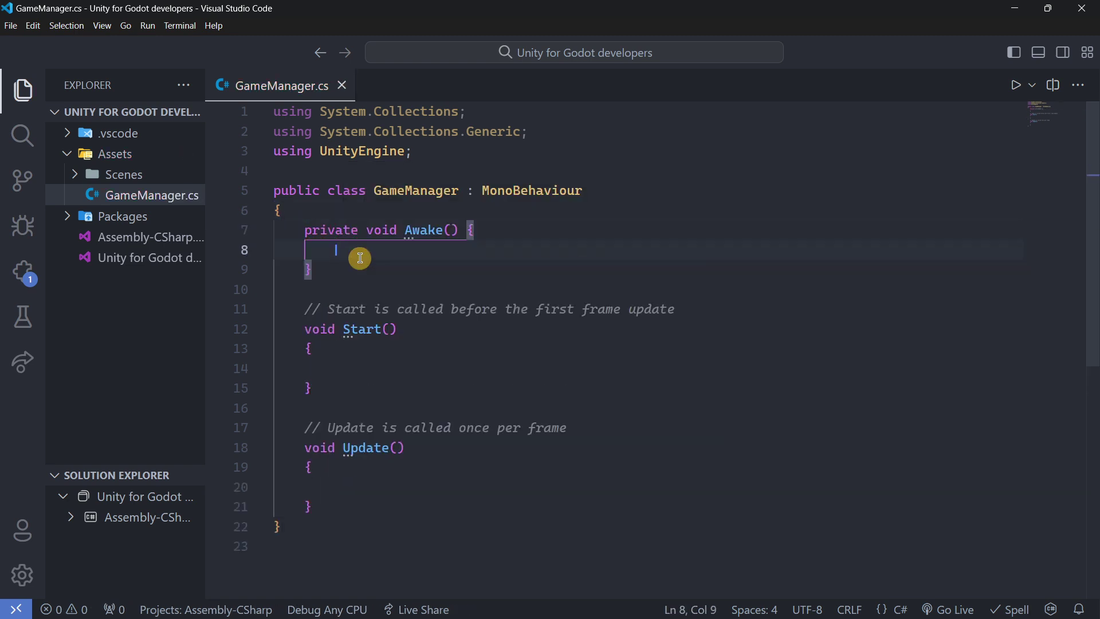
double_click(355, 328)
left_click(312, 267)
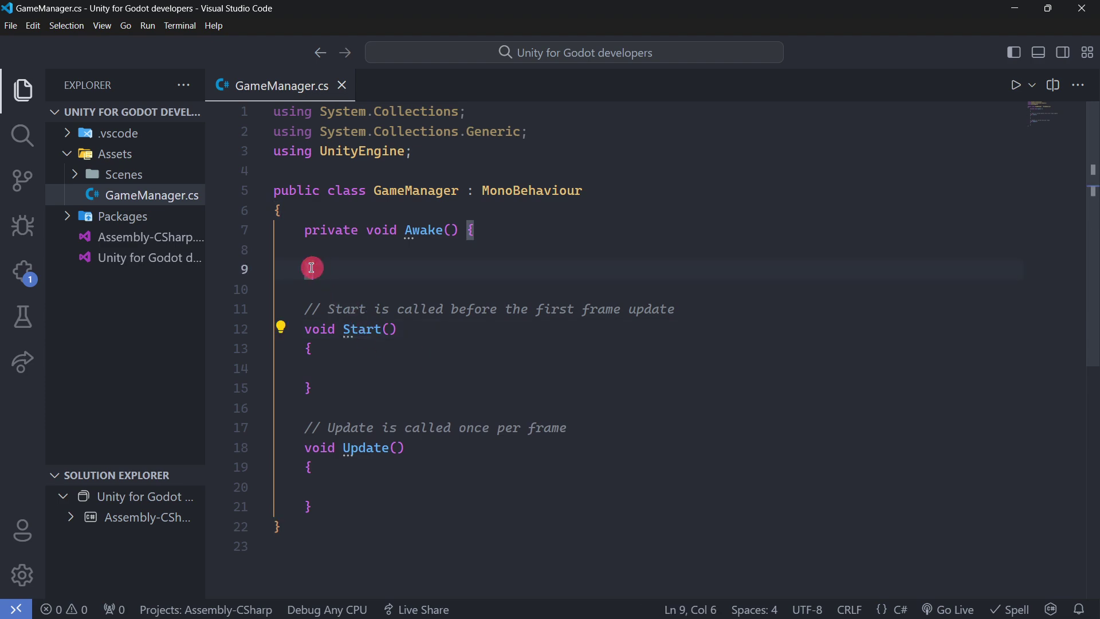
left_click_drag(312, 267, 246, 226)
key("BackSpace")
- Delete the Start and Update methods, leaving the class body empty
key("Down")
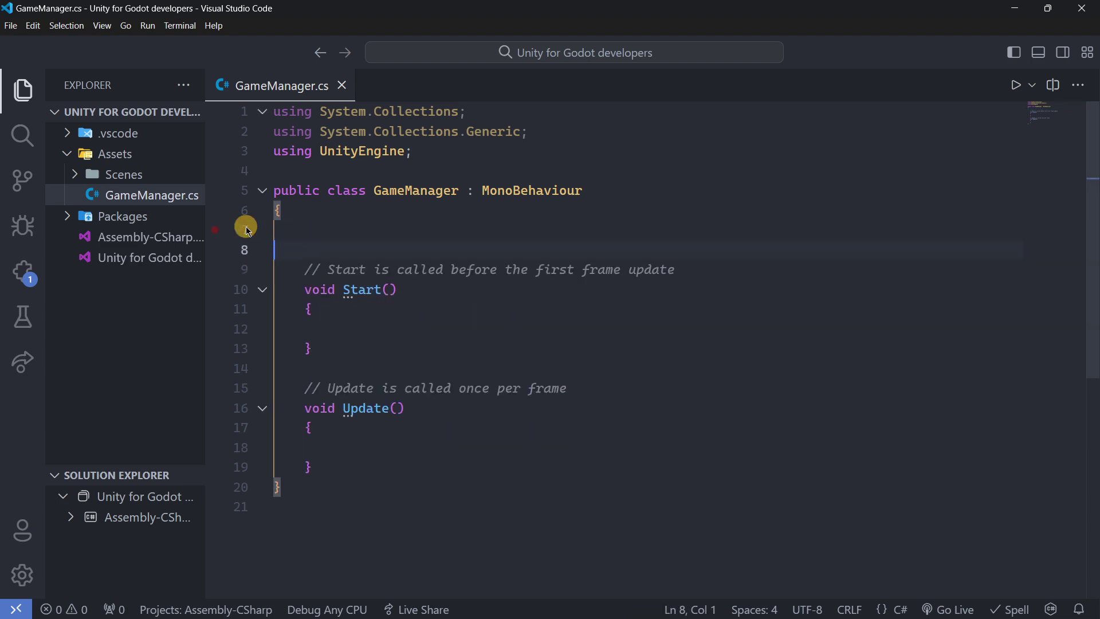
left_click_drag(316, 467, 204, 238)
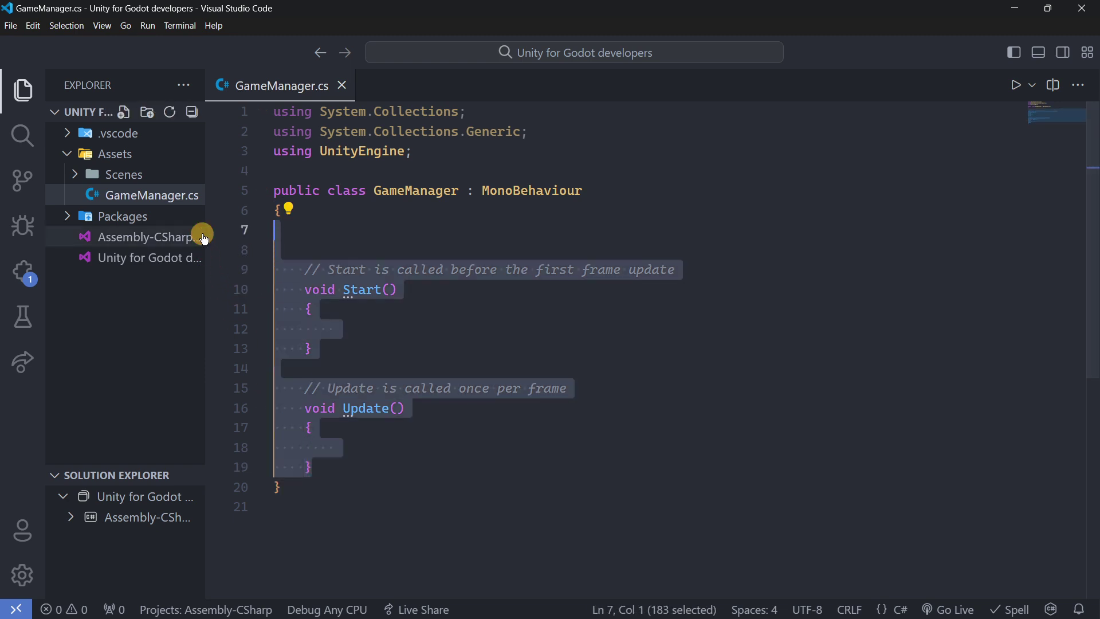
key("BackSpace")
key("Tab")
- Review the GameManager : MonoBehaviour declaration, then return to Unity to reload scripts
double_click(292, 190)
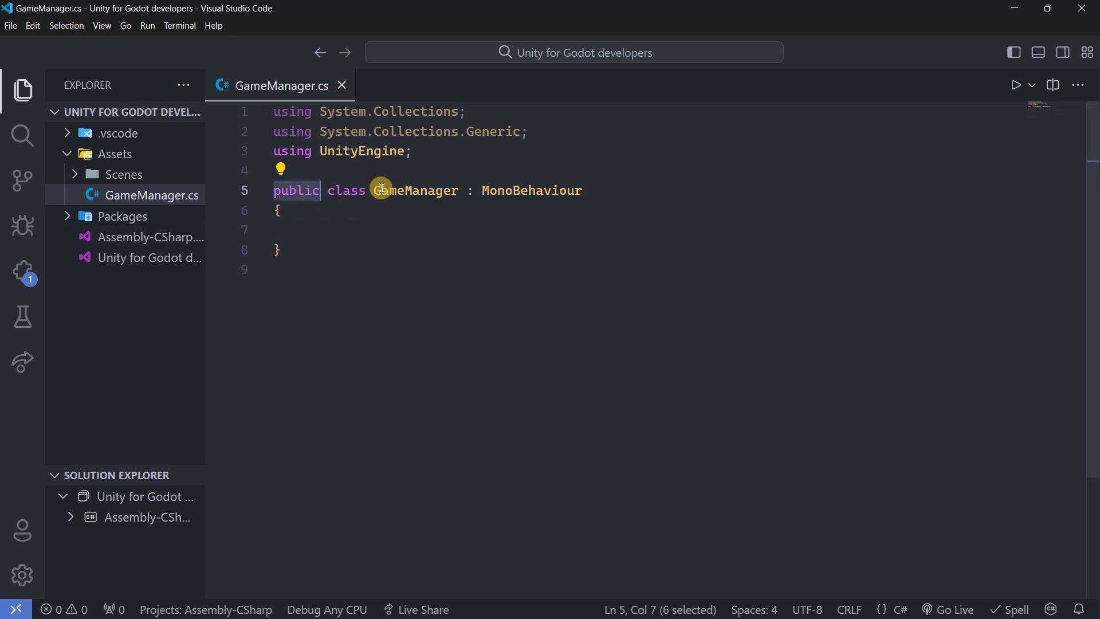
left_click(270, 190)
left_click_drag(270, 190, 456, 189)
double_click(447, 193)
left_click(504, 190)
double_click(514, 188)
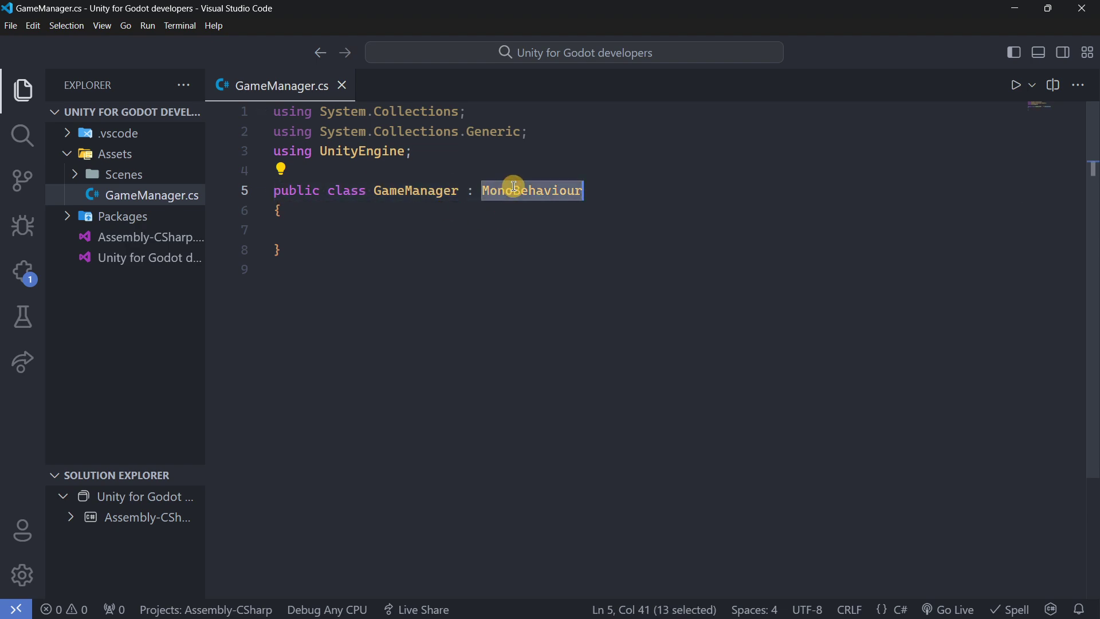
mouse_move(514, 187)
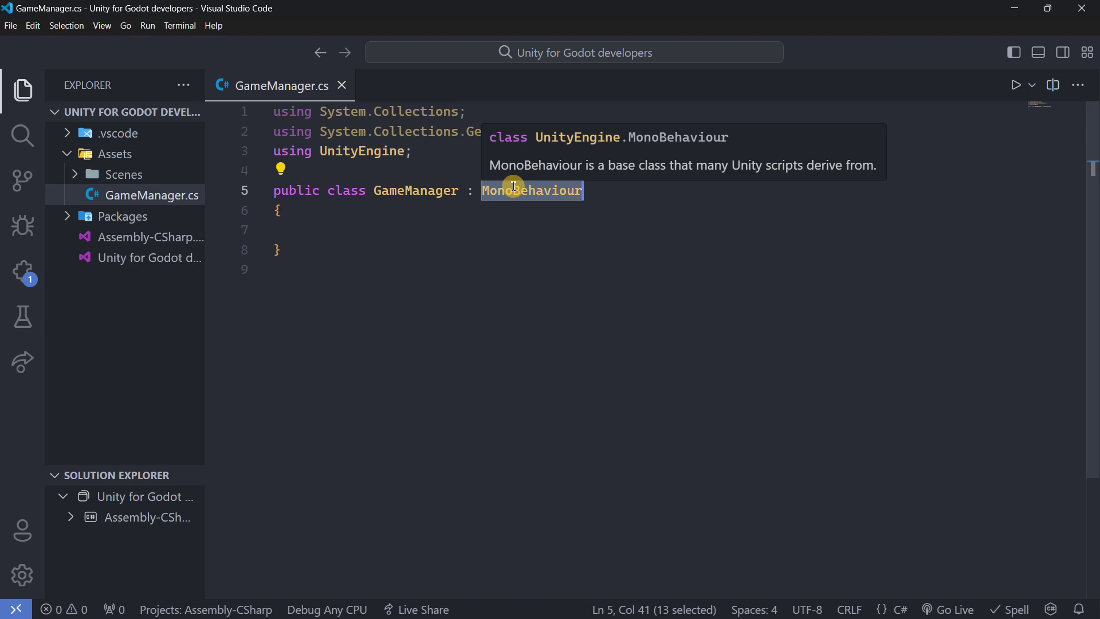
key("Down")
key("Down")
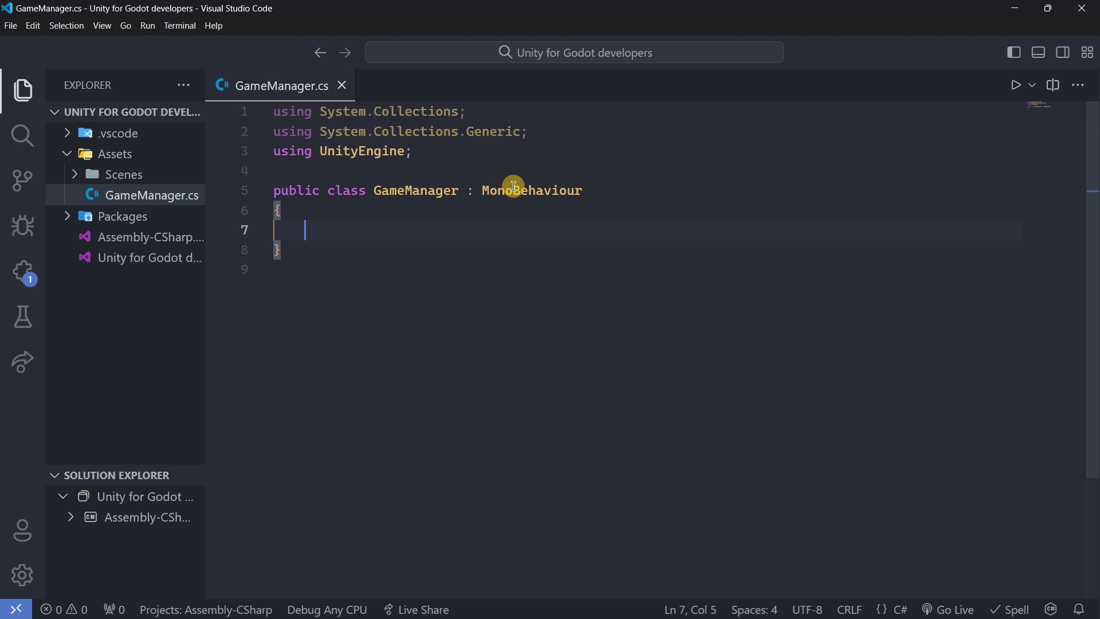
key("alt+Tab")
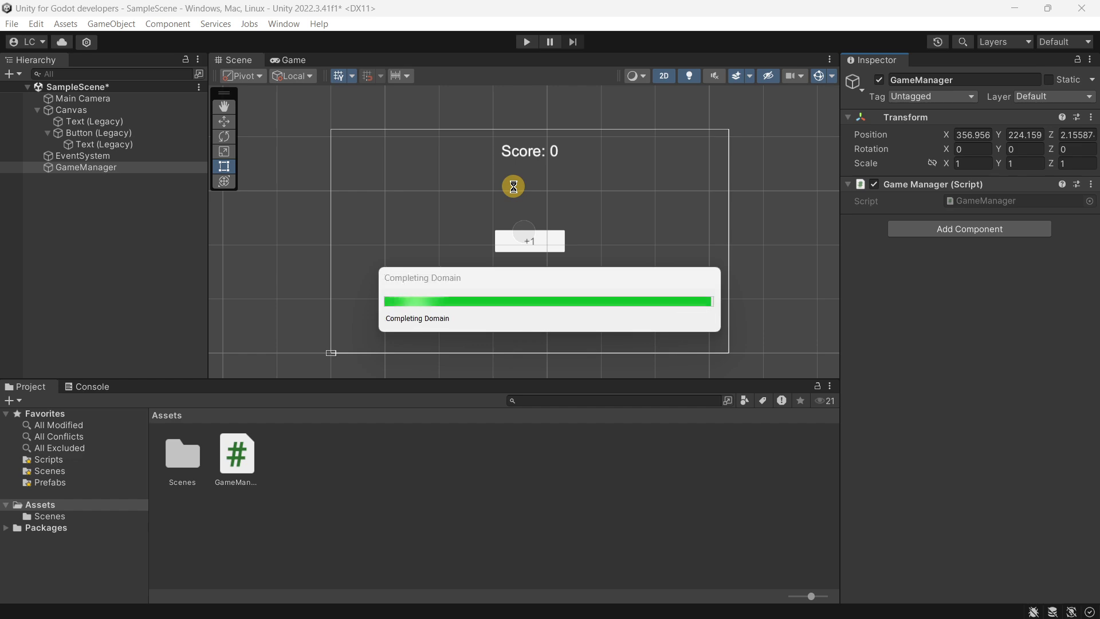
- Select the +1 Button (Legacy) object and scroll the Inspector to its Button component
left_click(103, 134)
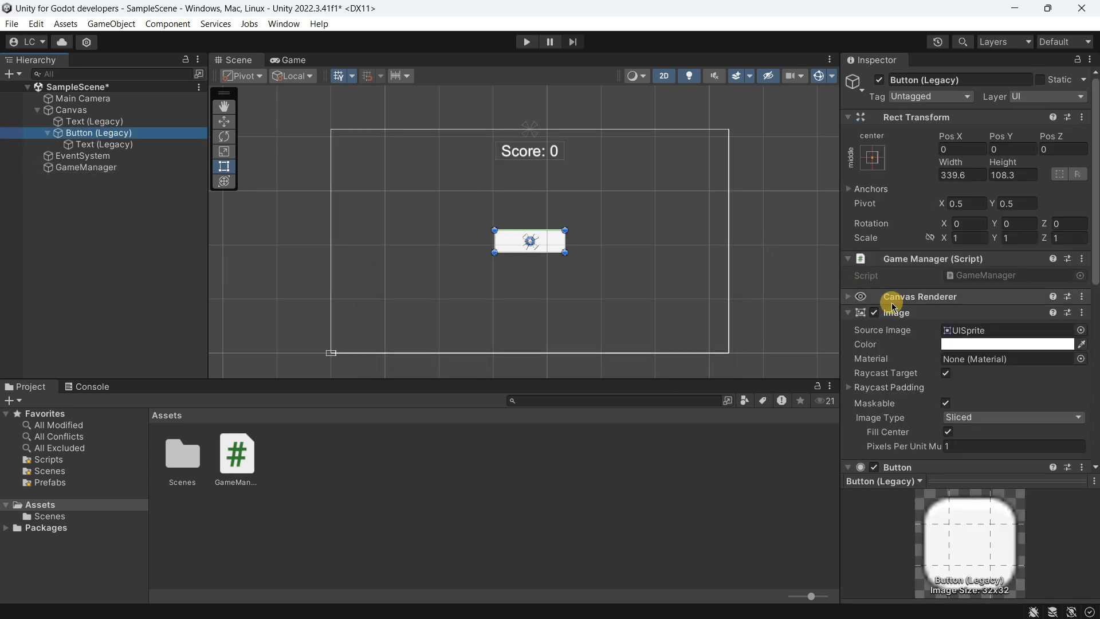
scroll(891, 300, "down", 10)
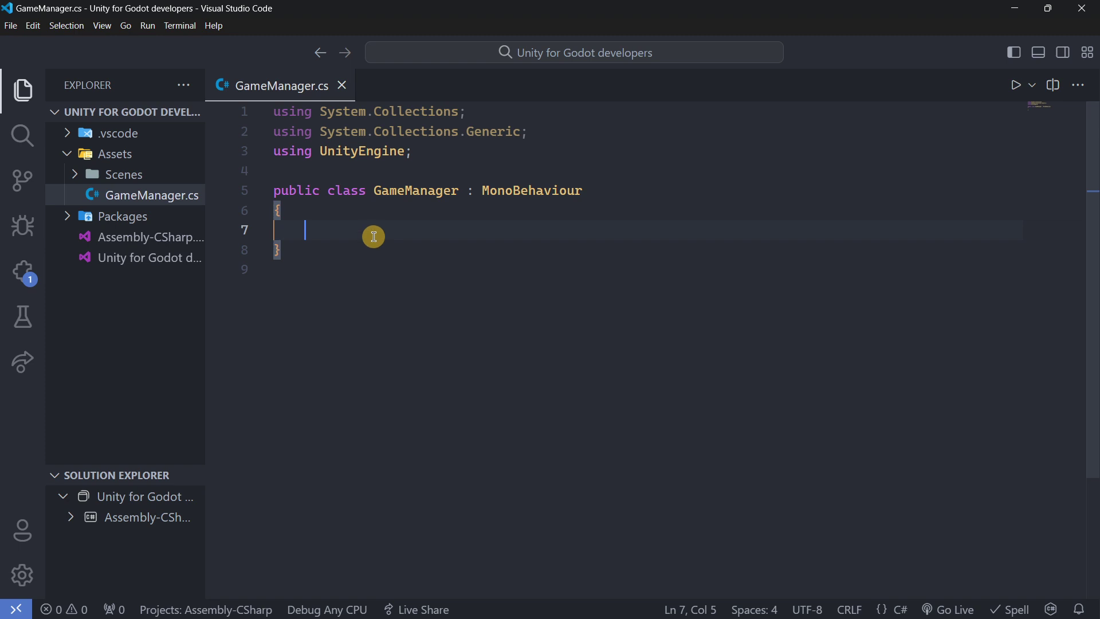
- Write a public void OnButtonClick() method with braces in the GameManager class
type("public")
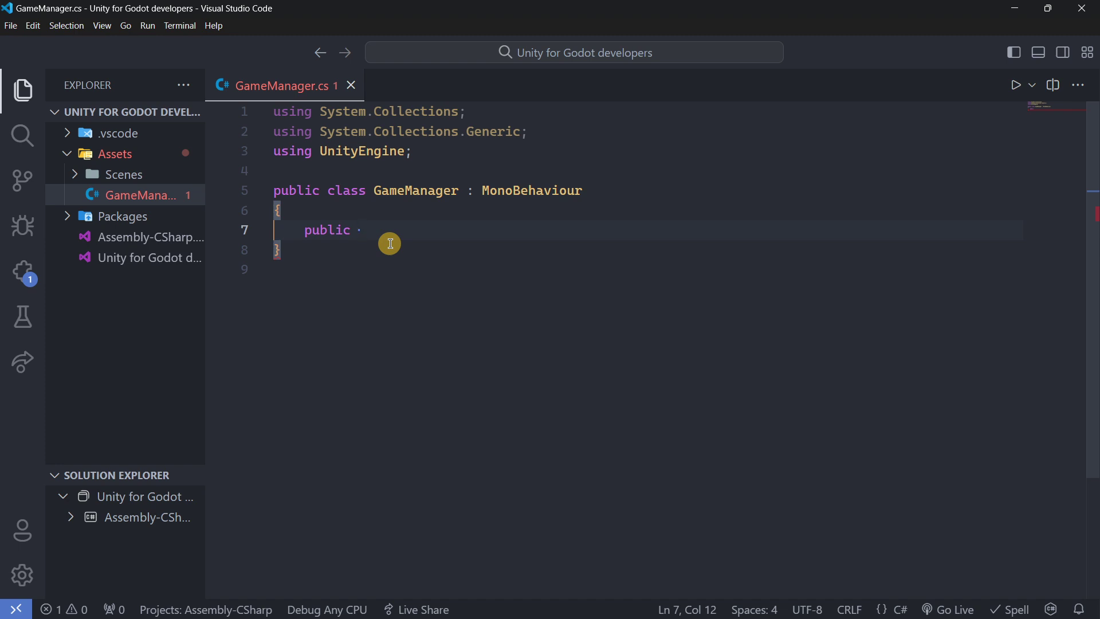
type("void")
type("OnButtonClick")
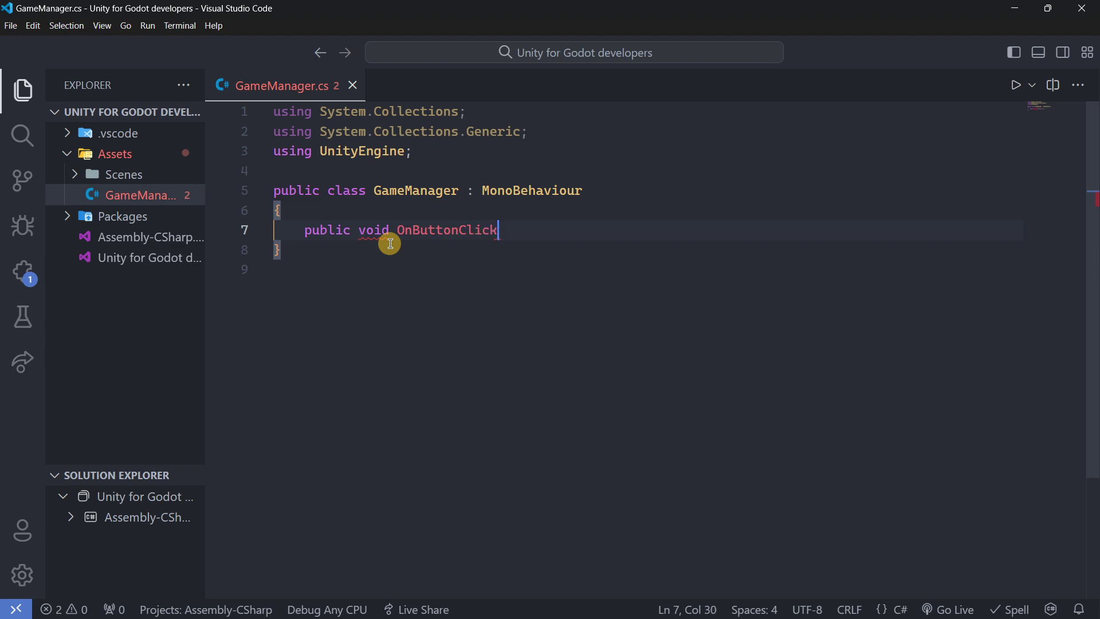
type("()")
key("Return")
type("{")
key("Return")
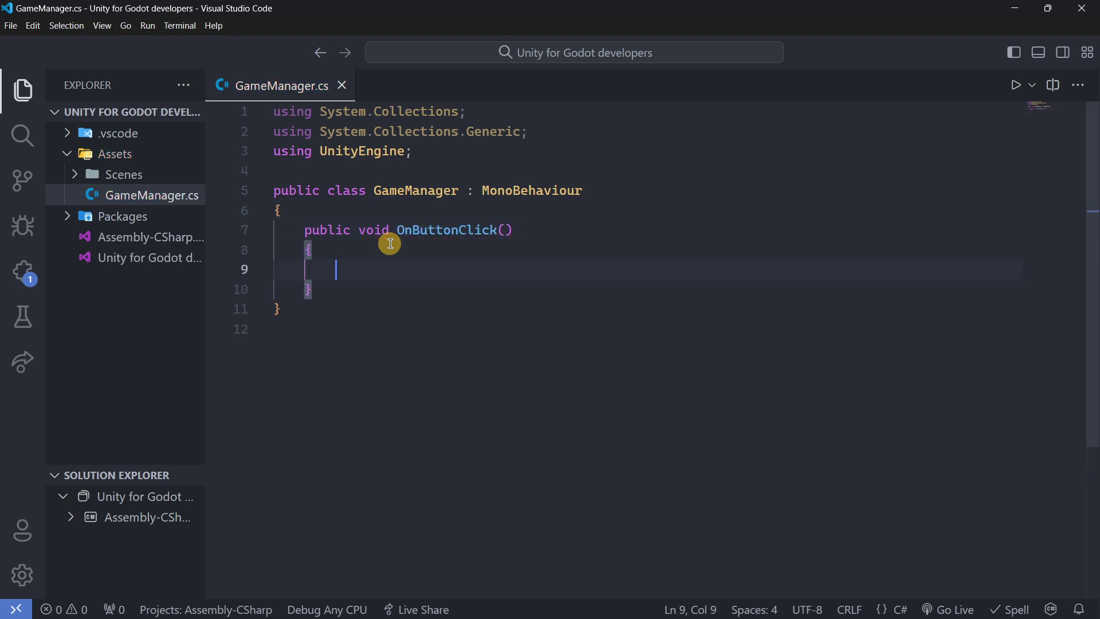
- Highlight the OnButtonClick method, its body and its name to review it
left_click_drag(304, 285, 239, 246)
left_click(310, 271)
left_click_drag(325, 278, 248, 248)
left_click(412, 293)
left_click(397, 226)
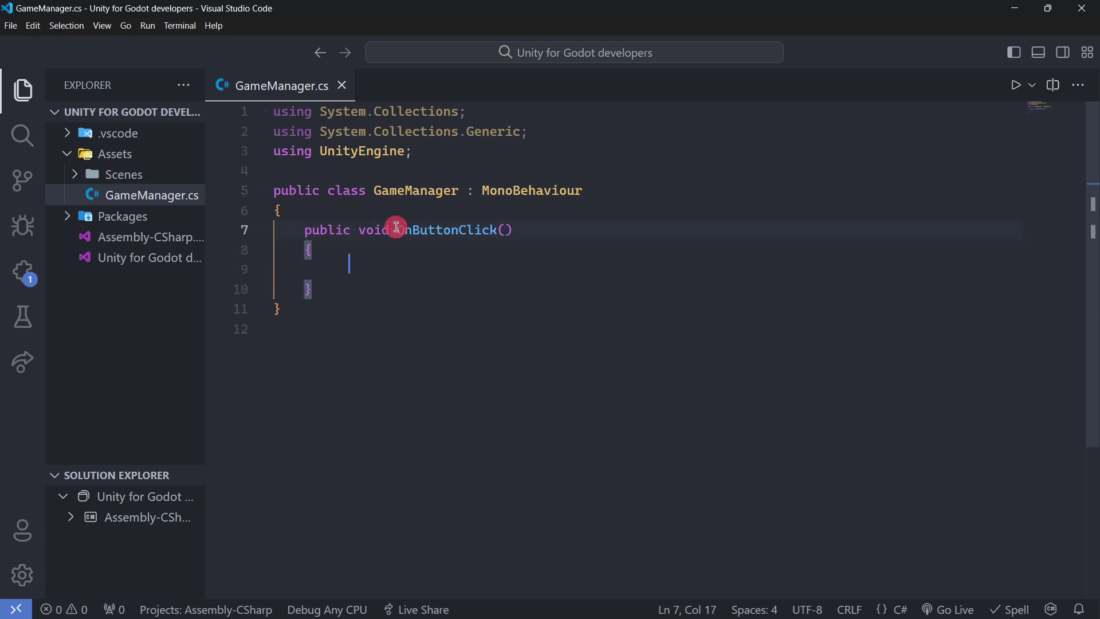
left_click_drag(396, 227, 512, 230)
left_click(357, 285)
- Remove the stray characters and extra blank lines after OnButtonClick
key("Return")
key("Return")
key("ctrl+space")
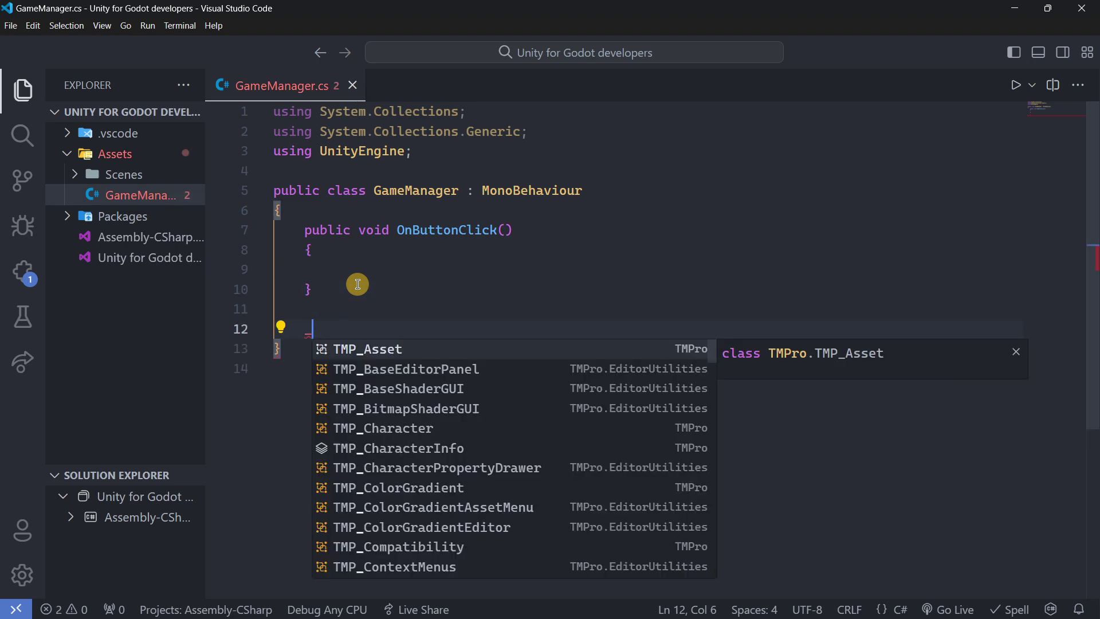
key("Escape")
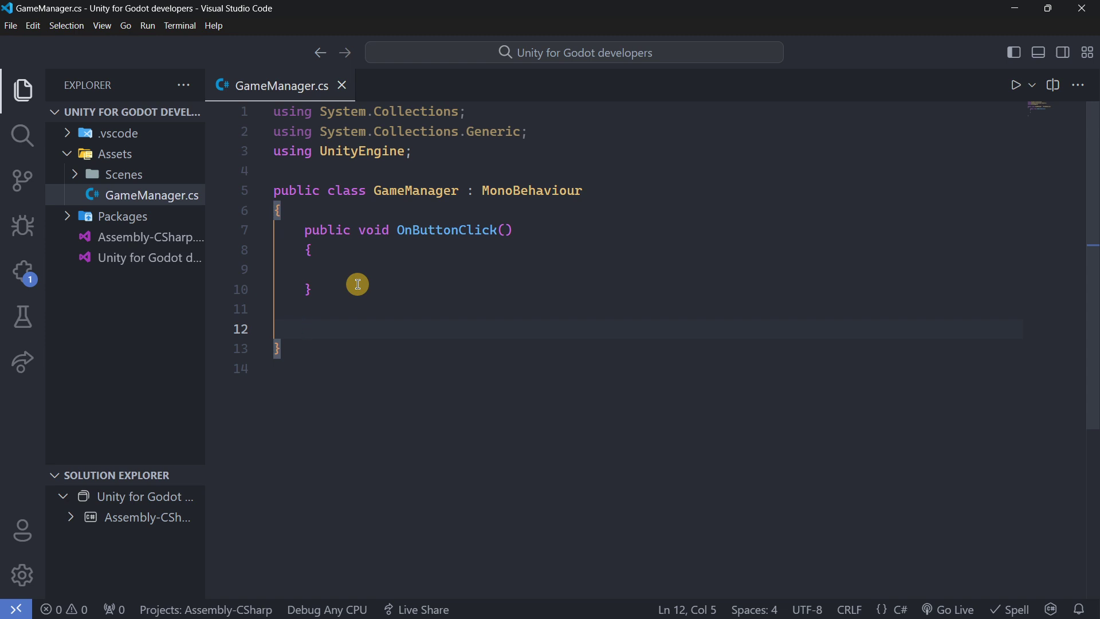
key("ctrl+space")
type("_I")
key("BackSpace")
key("BackSpace")
key("BackSpace")
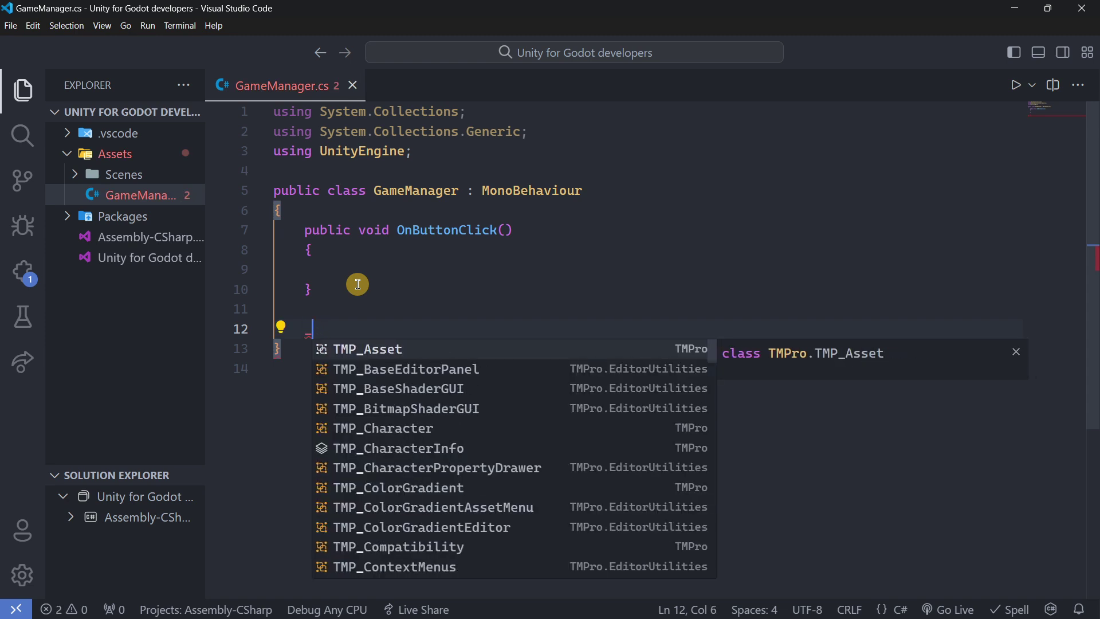
key("BackSpace")
key("BackSpace")
key("Up")
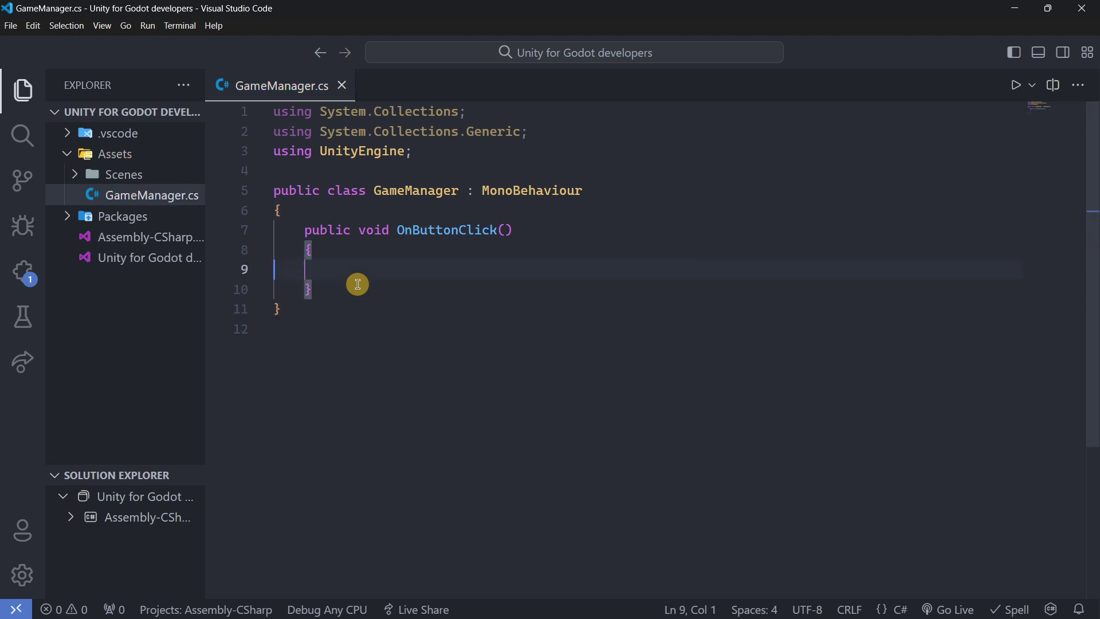
key("Tab")
key("Tab")
- Open an empty line above OnButtonClick for a new field
key("Up")
key("Up")
key("Up")
key("Return")
key("Return")
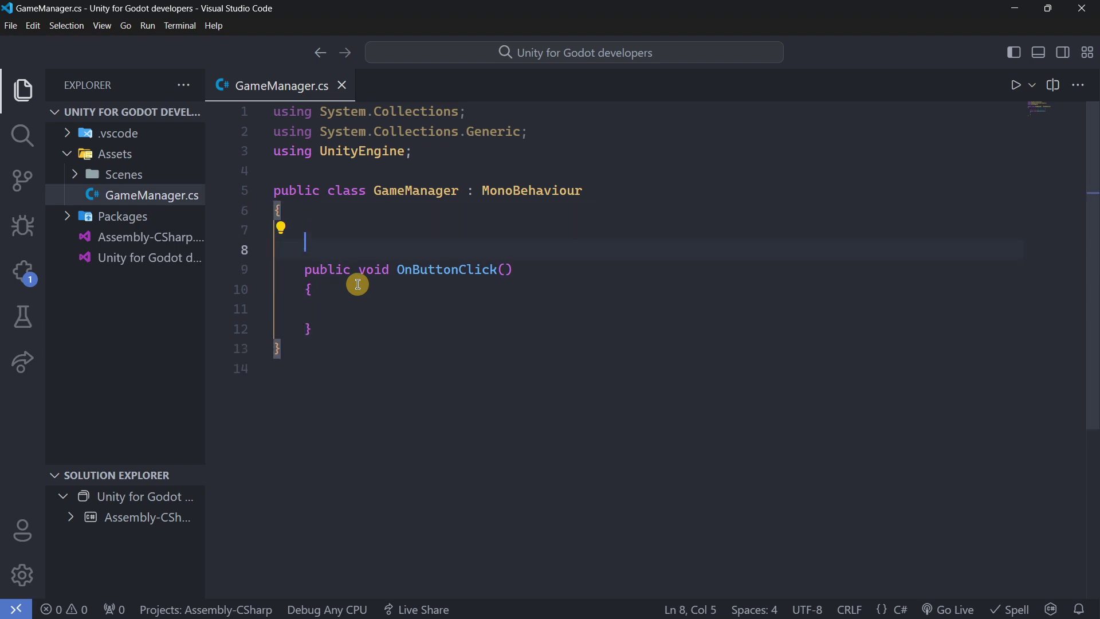
key("Up")
key("Tab")
left_click_drag(313, 330, 258, 249)
left_click(324, 228)
- Declare 'private int score = 0;' above the method and save the script
type("pri")
key("Tab")
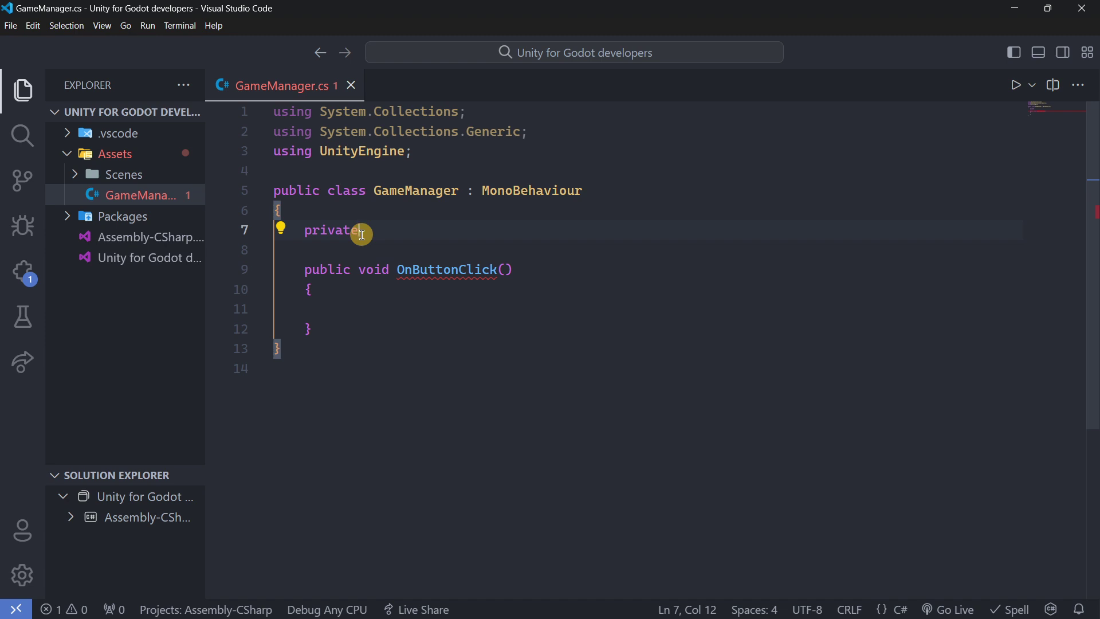
type("int ")
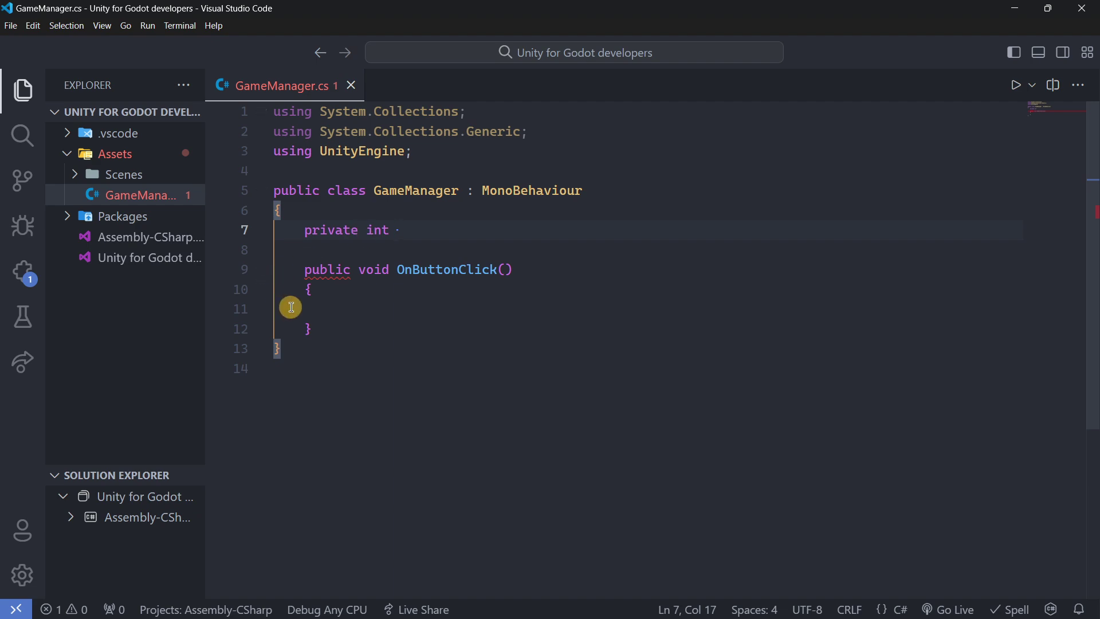
type("score = 0;")
key("ctrl+s")
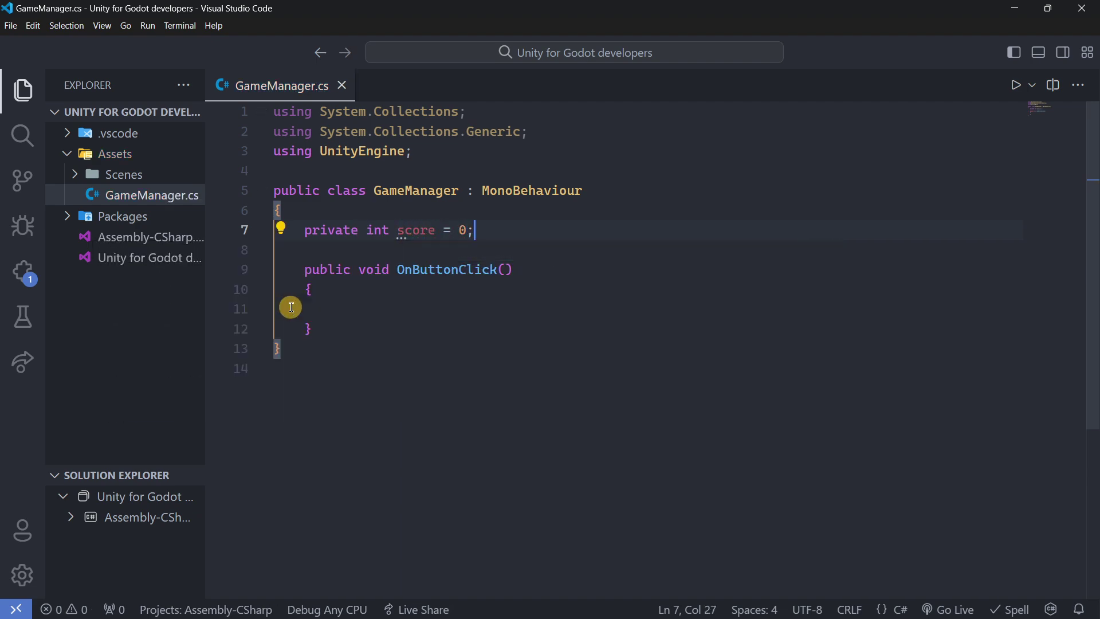
- Add the 'score += 1;' line inside OnButtonClick
key("shift+Left")
key("Down")
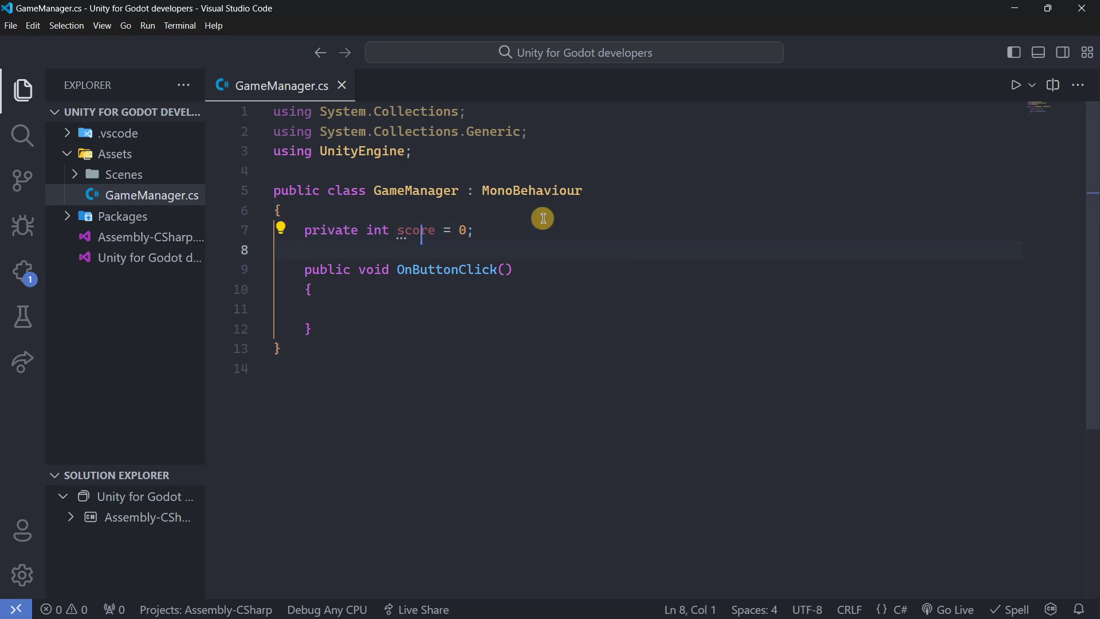
key("Down")
key("Down")
key("Down")
key("Tab")
key("Tab")
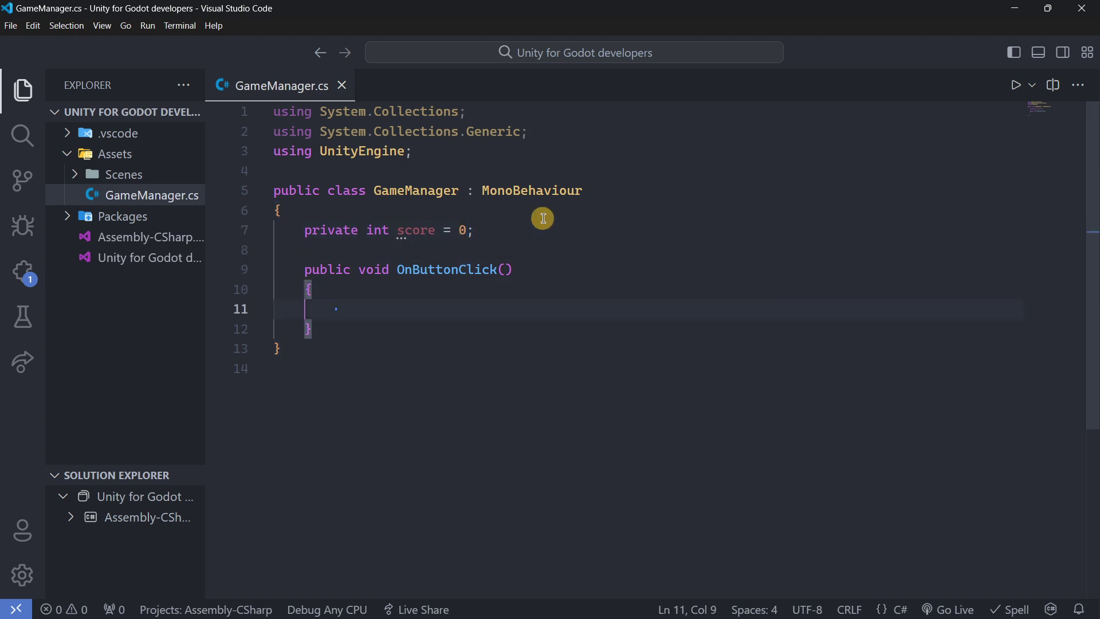
type("core")
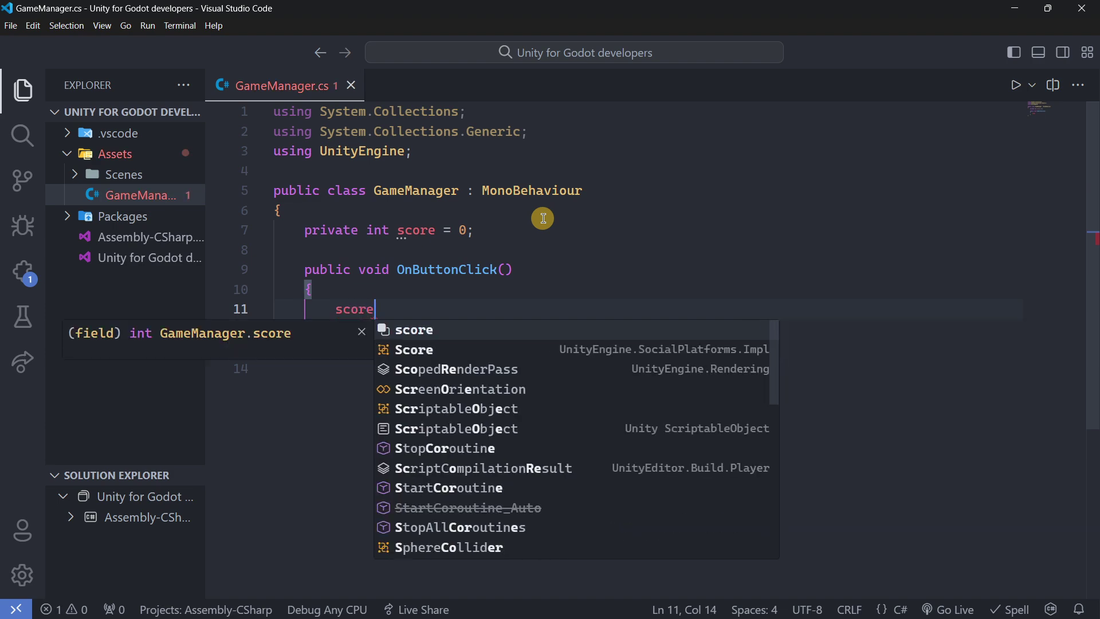
type(" += 1;")
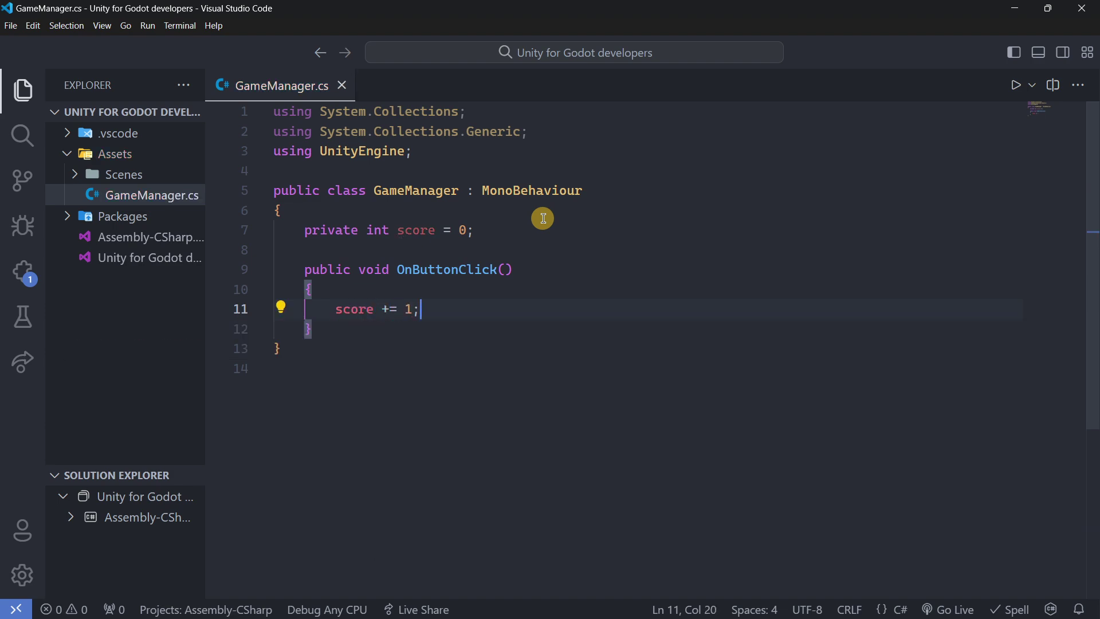
- Add a [SerializeField] attribute on a new line at the top of the class
key("Up")
key("Up")
key("Up")
key("Up")
key("Up")
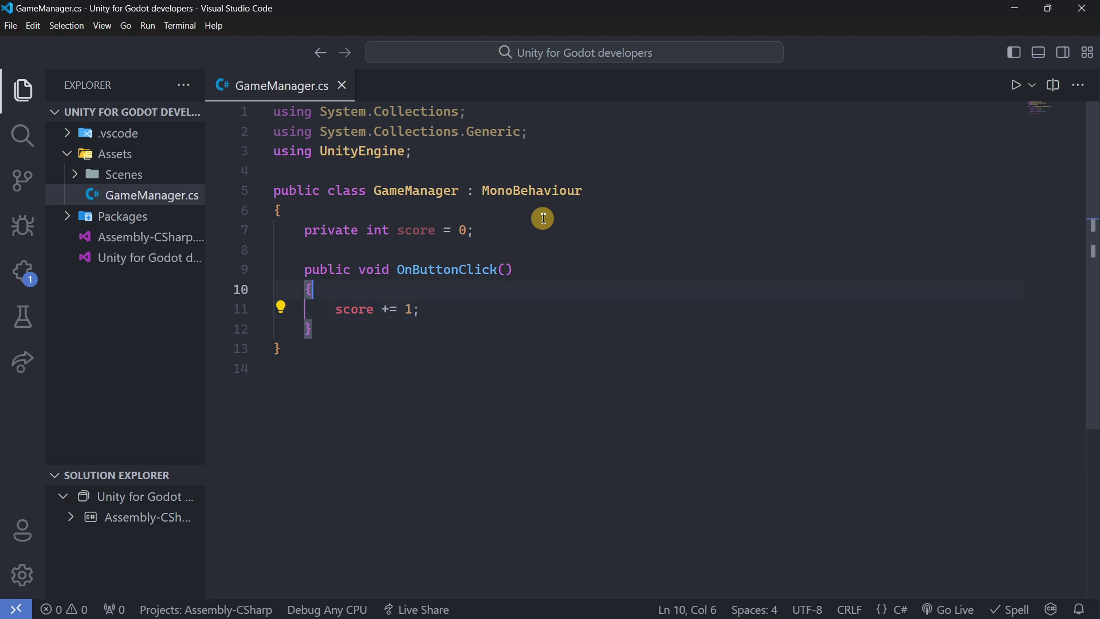
key("Return")
key("Return")
key("Up")
key("Tab")
type("[Ser")
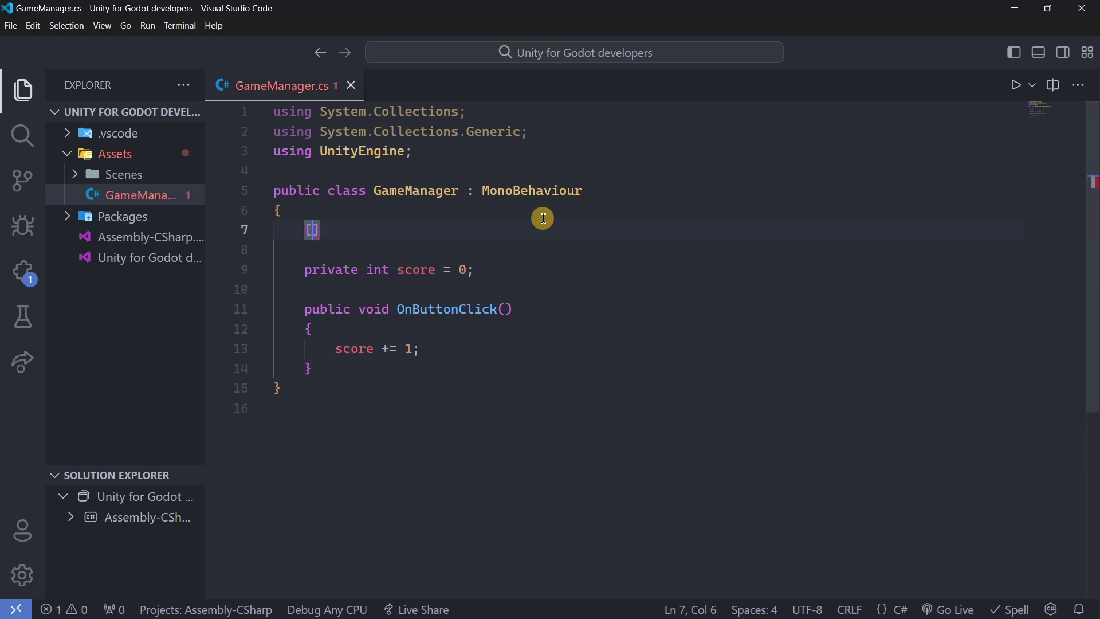
key("Tab")
type("]")
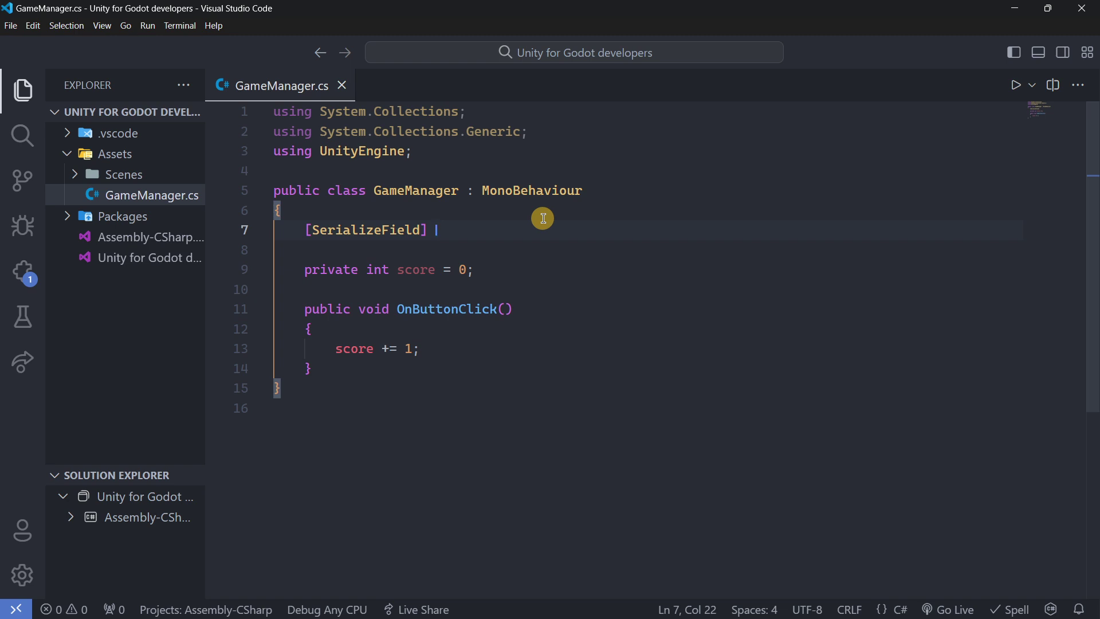
- Make the field private Text, importing UnityEngine.UI through the completion
type("pri")
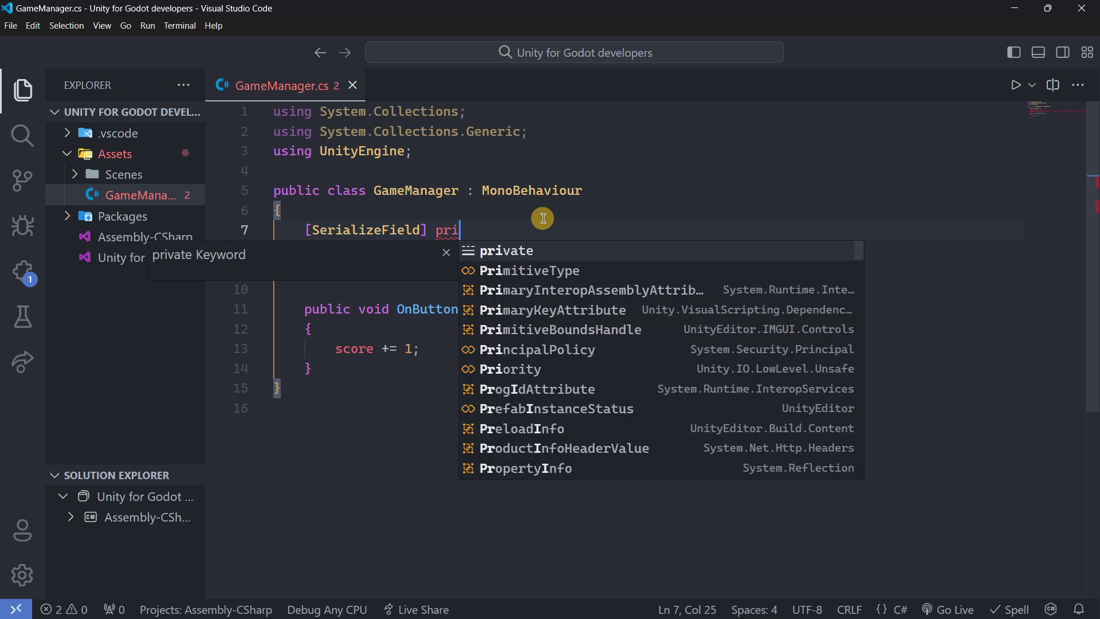
key("Tab")
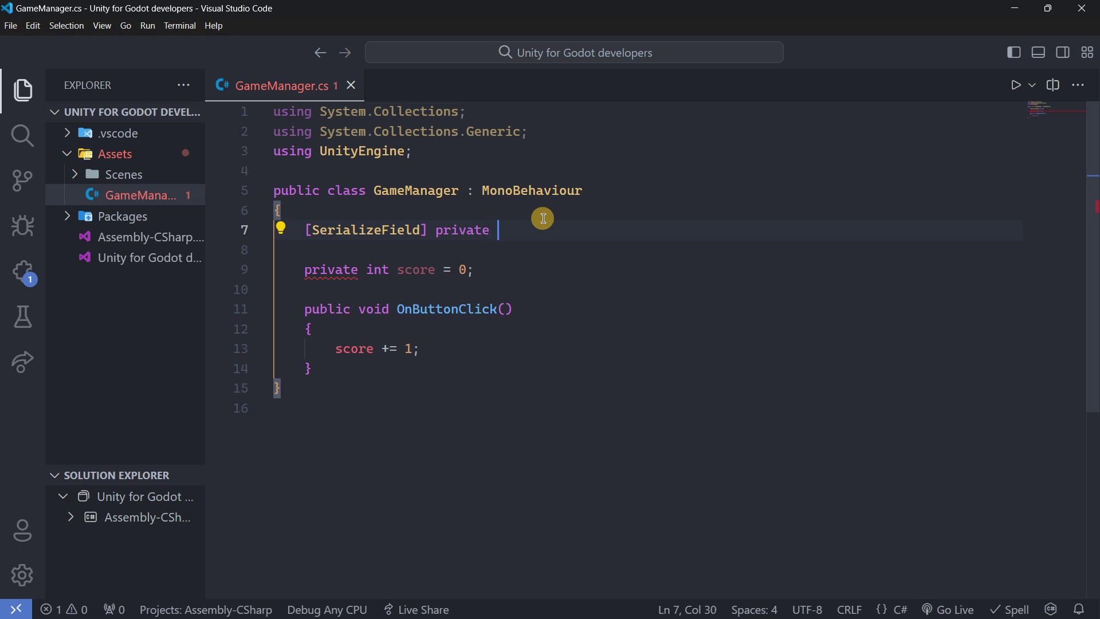
type("Text")
key("Tab")
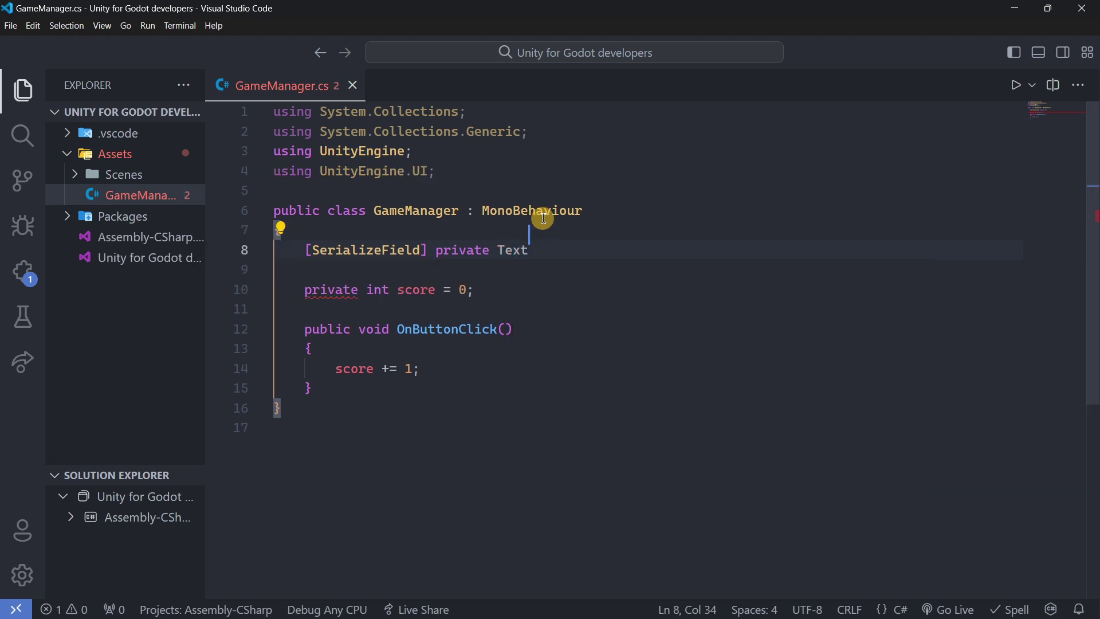
left_click_drag(435, 172, 206, 163)
left_click(451, 162)
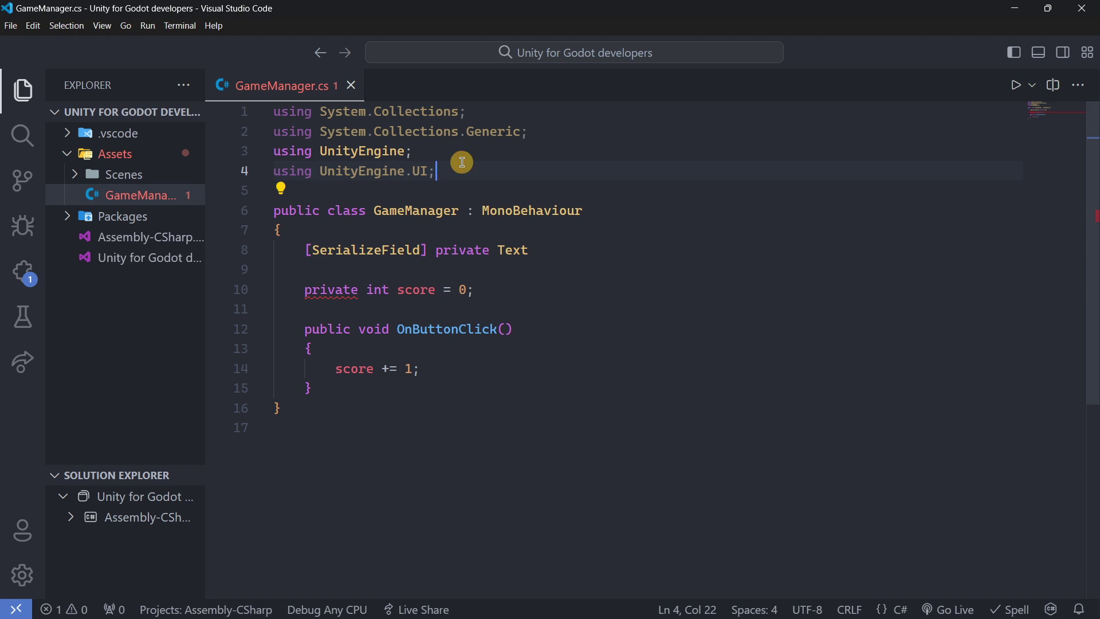
- Name the field scoreText, save, and open a new line after 'score += 1;'
left_click(538, 251)
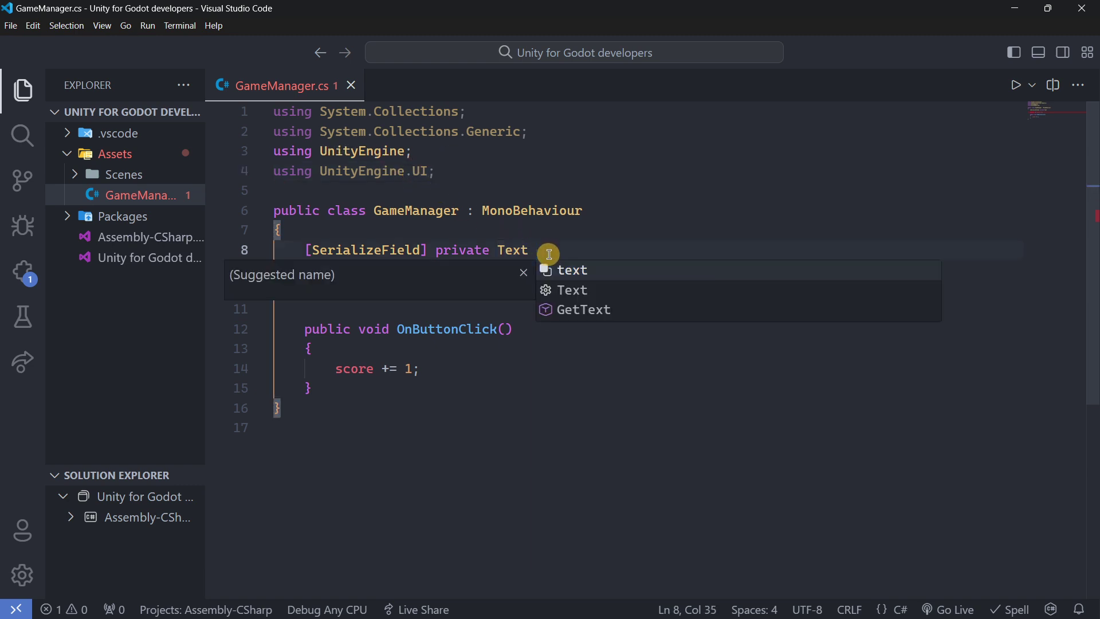
key("Return")
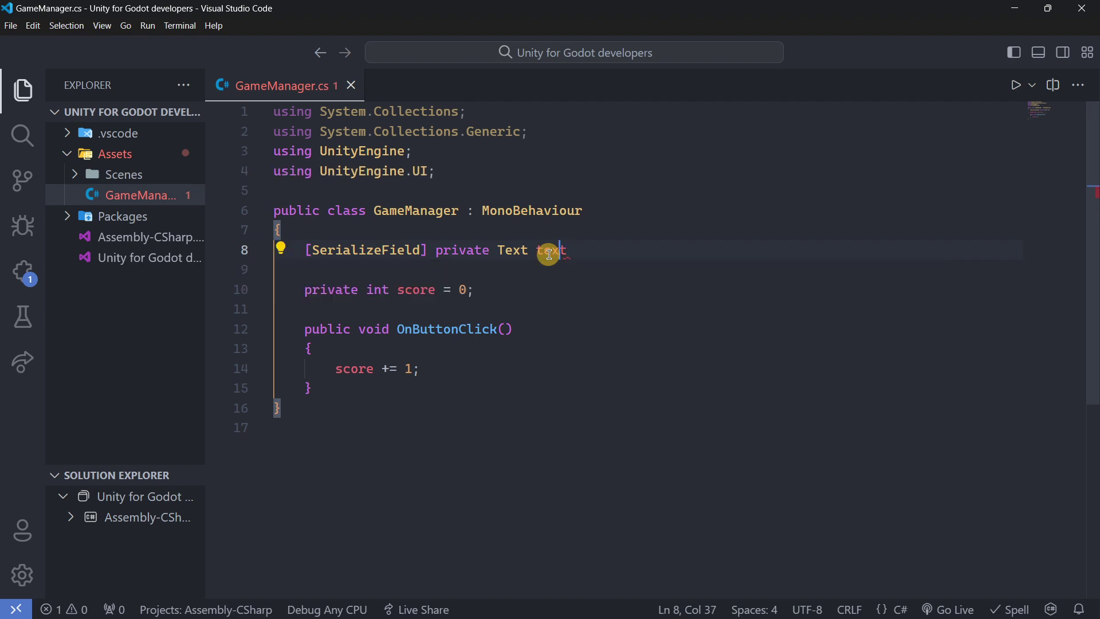
key("Left")
key("Left")
type("score")
key("shift+Right")
type("T")
key("Right")
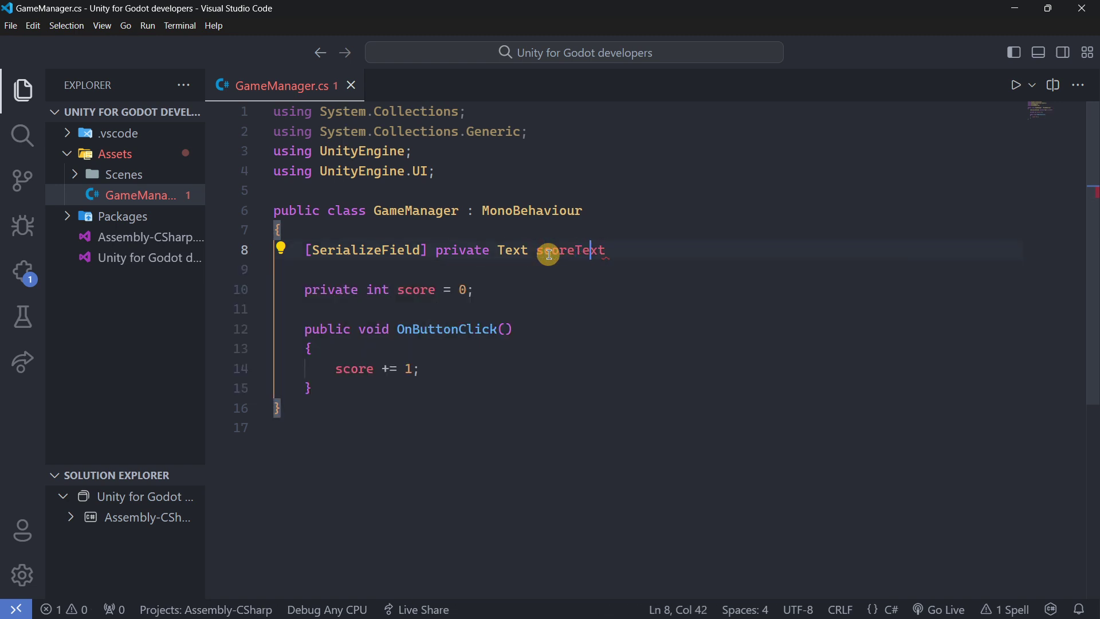
key("End")
type(";")
key("ctrl+s")
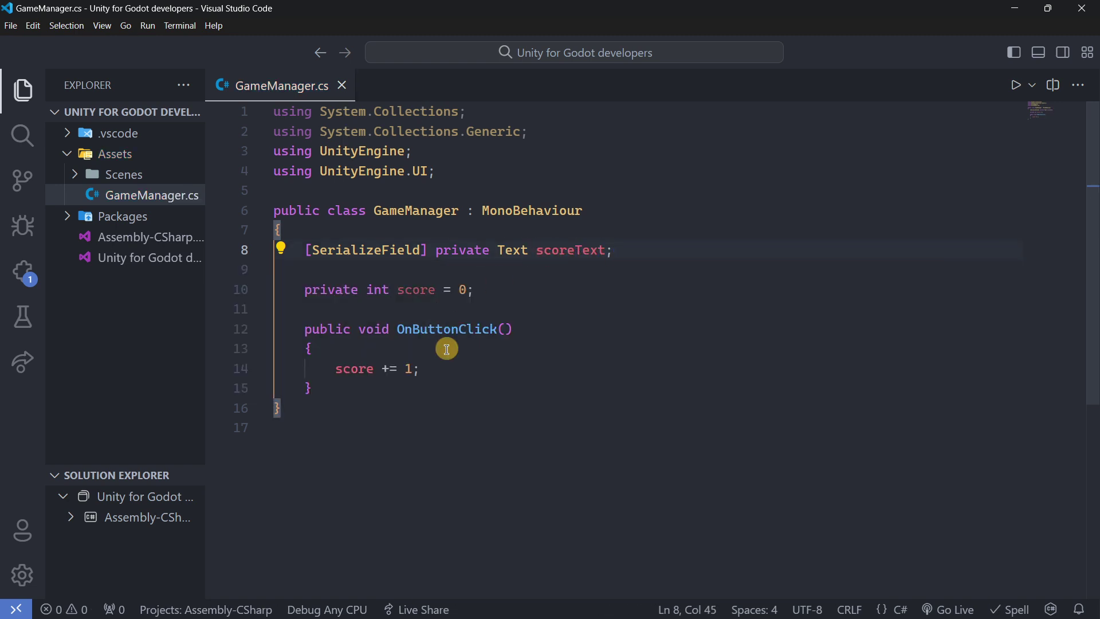
left_click(422, 368)
key("Return")
- Start the assignment scoreText.text = inside OnButtonClick
type("scp")
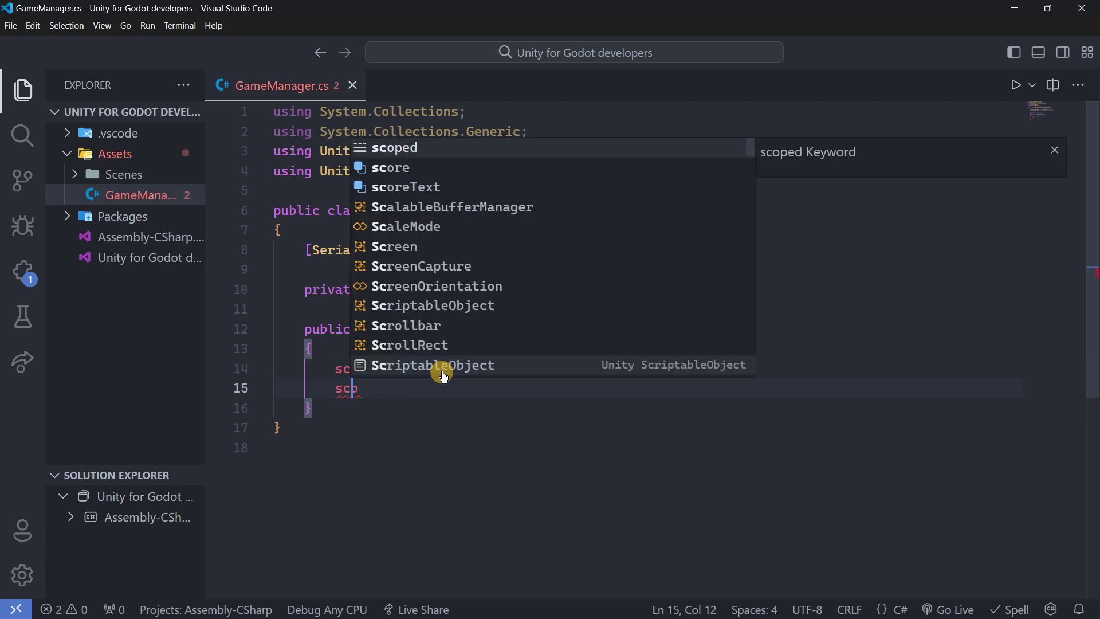
key("BackSpace")
type("ore")
key("Down")
key("Tab")
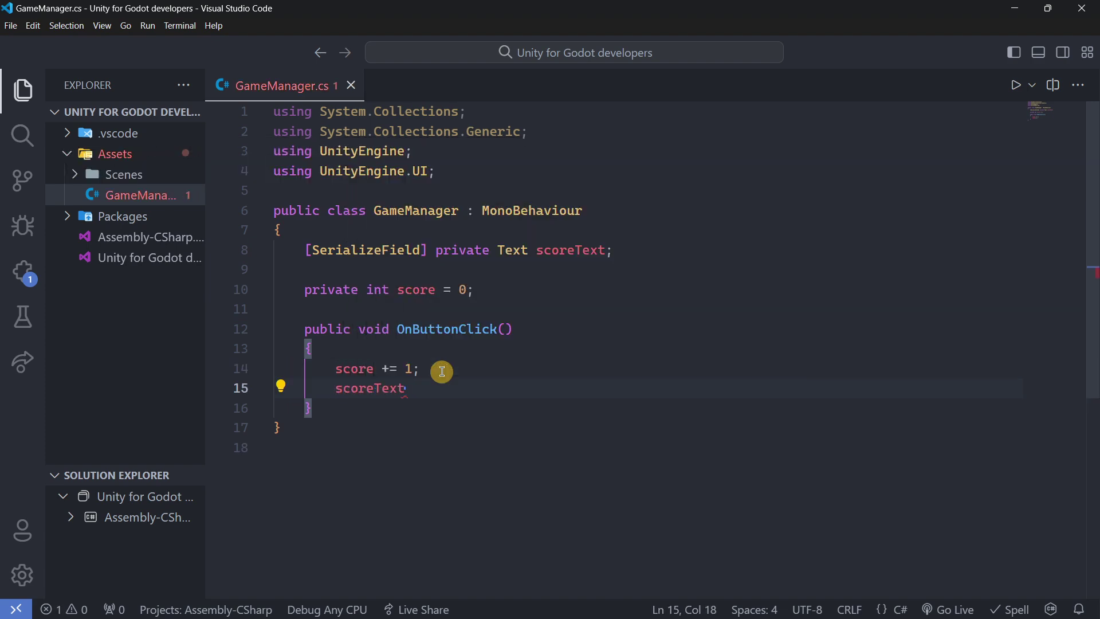
type(".text =")
key("Return")
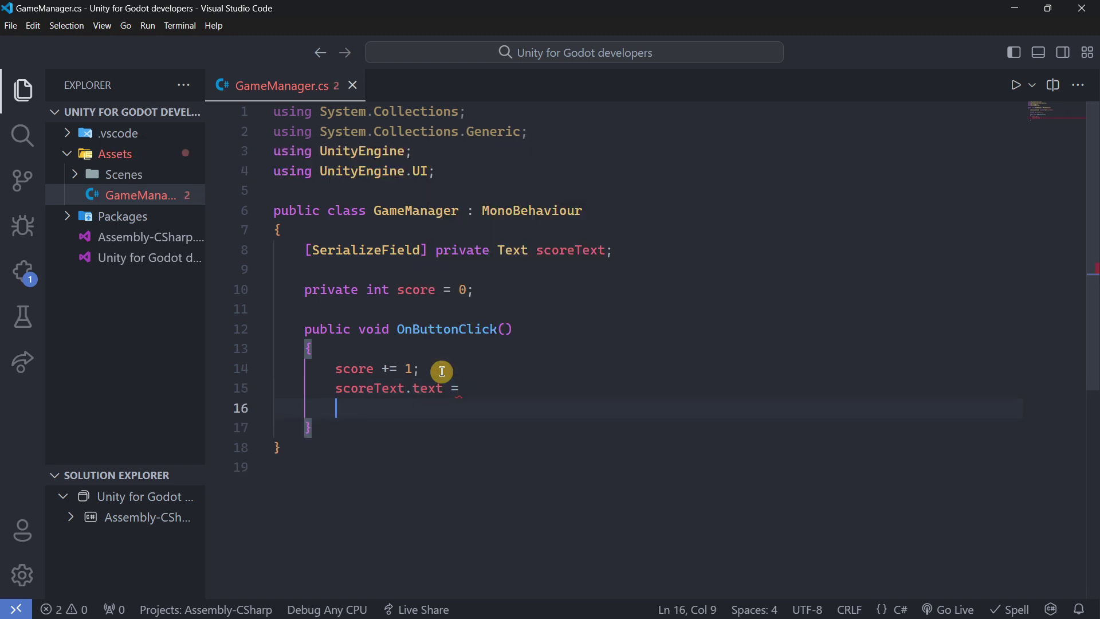
key("BackSpace")
key("BackSpace")
key("BackSpace")
- Finish it as "Score: " + score.ToString(); and return to the Unity editor
type("\"Score")
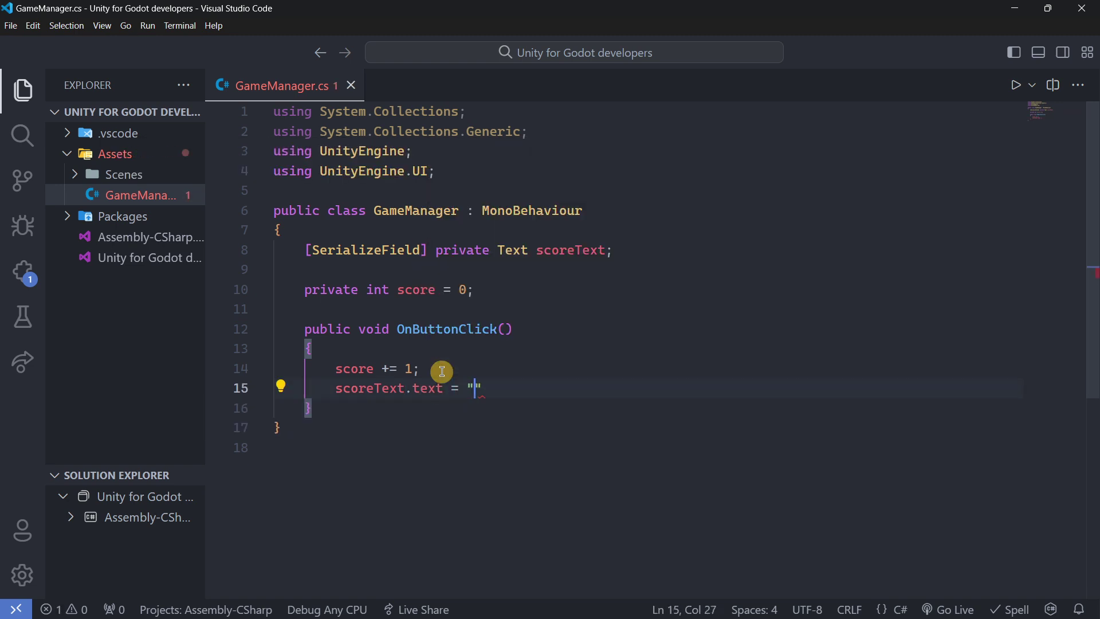
type(": \" + score")
key("Escape")
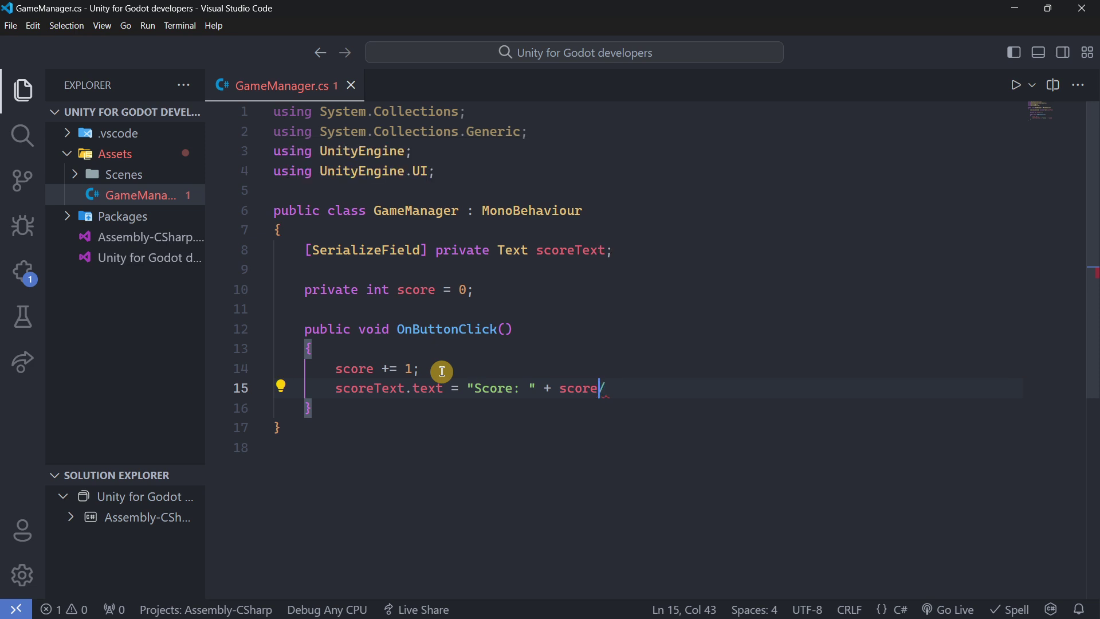
type(".ToString")
key("Tab")
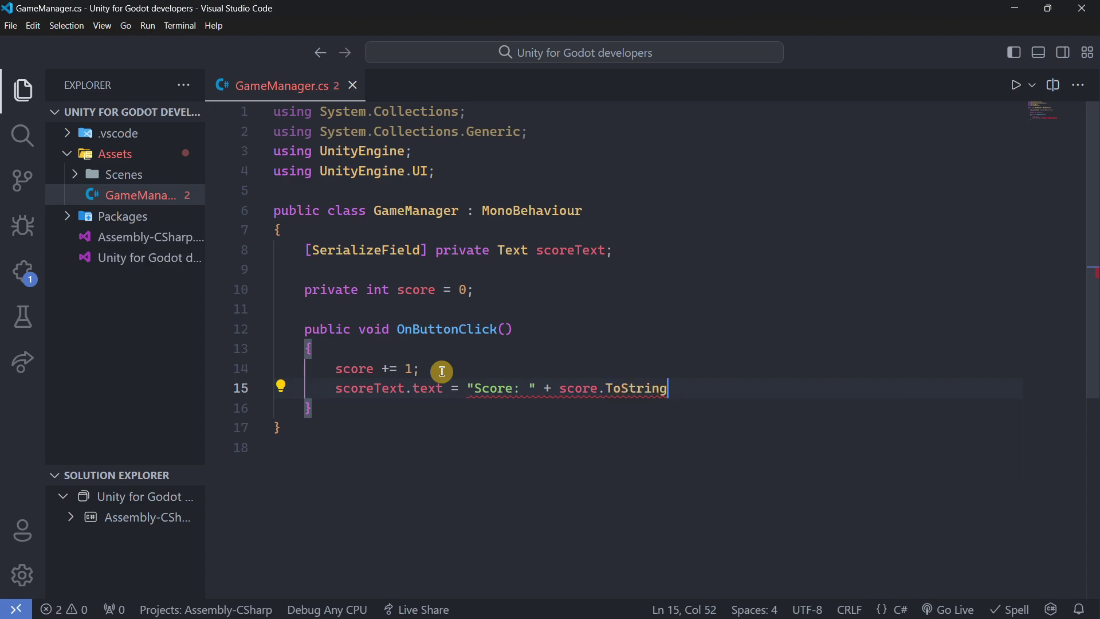
type("();")
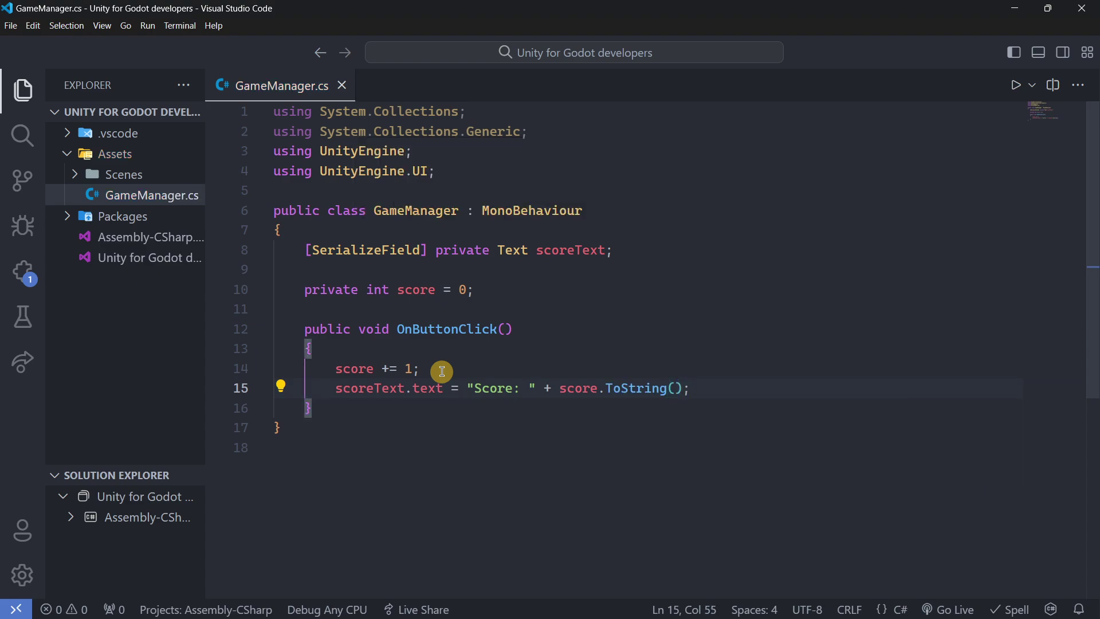
key("alt+Tab")
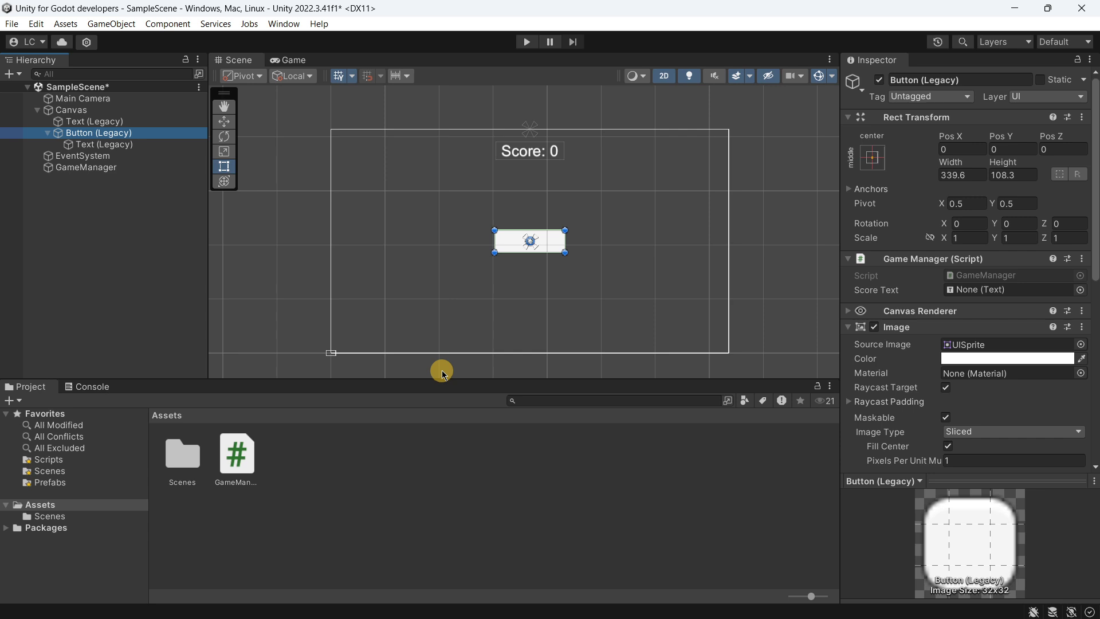
- Assign the button's label text to GameManager's Score Text field
scroll(848, 367, "down", 5)
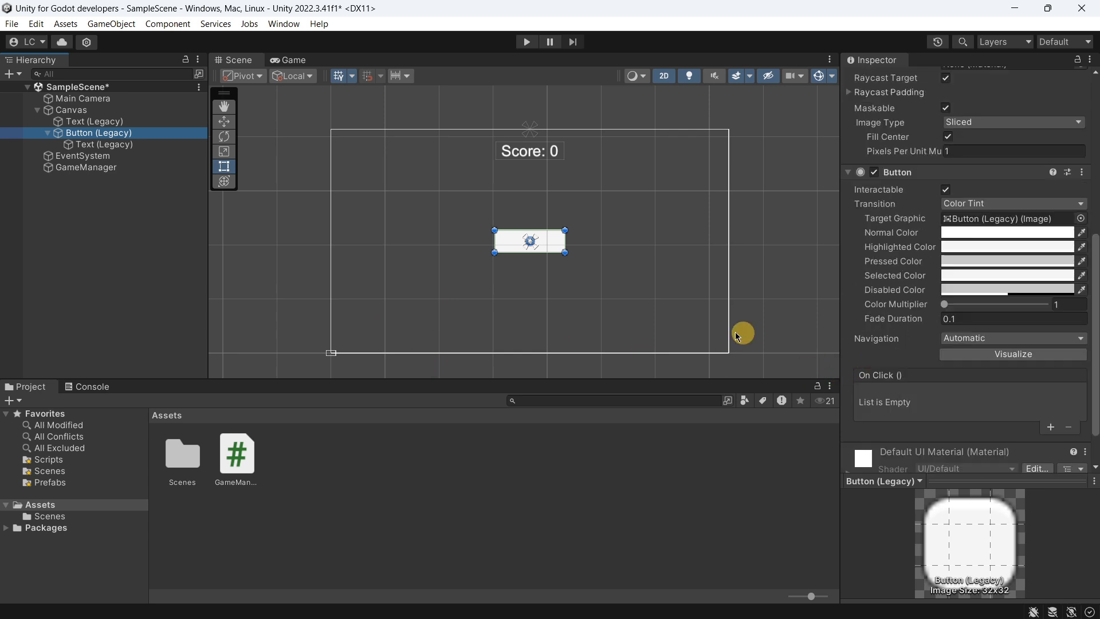
left_click(89, 167)
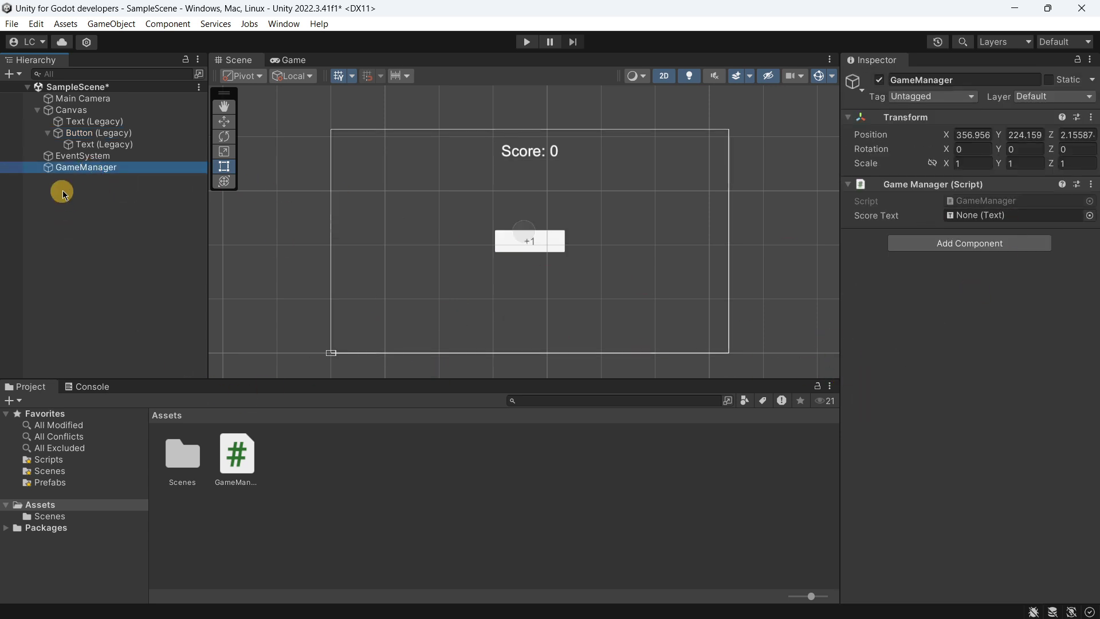
left_click_drag(74, 144, 1003, 215)
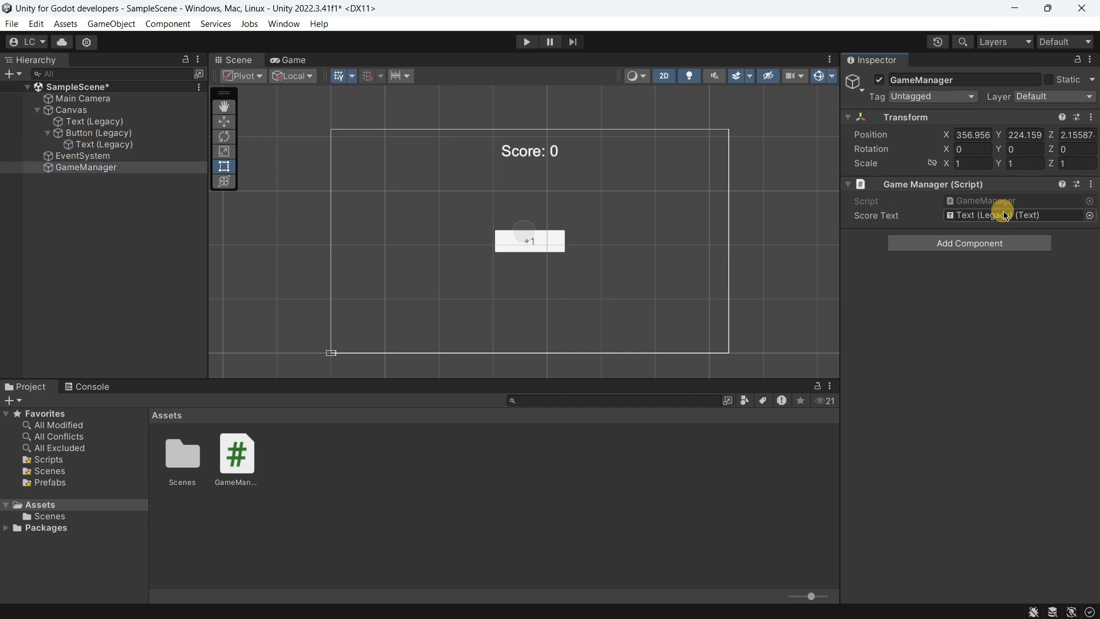
- Make the +1 button's On Click call GameManager.OnButtonClick(), then enter Play mode
left_click(106, 134)
scroll(943, 361, "down", 5)
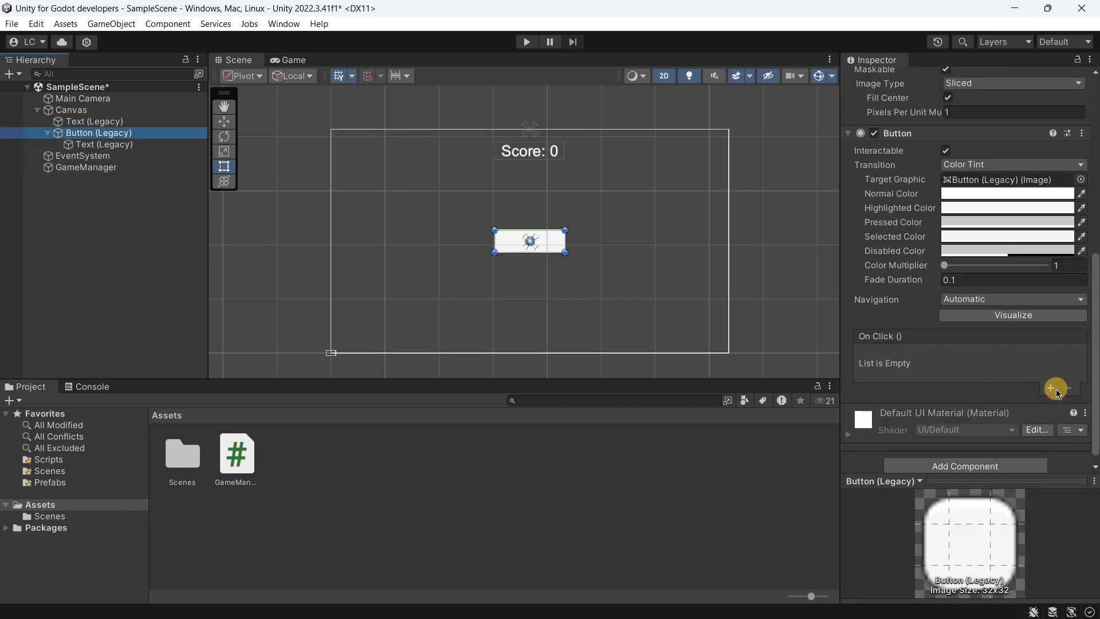
left_click(1052, 389)
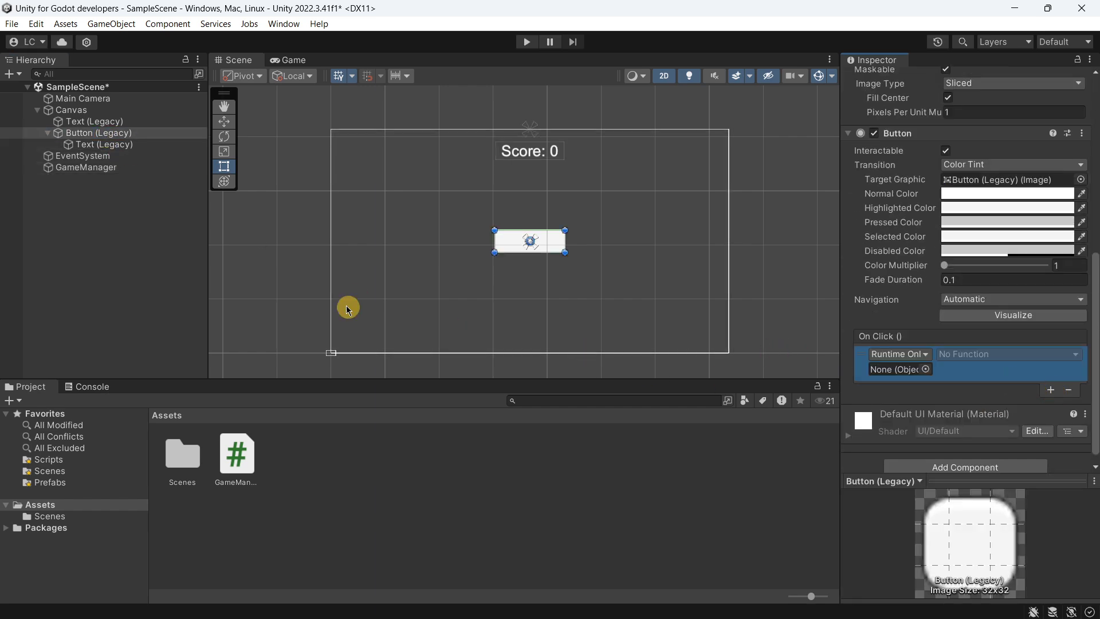
left_click_drag(87, 172, 921, 370)
left_click(964, 354)
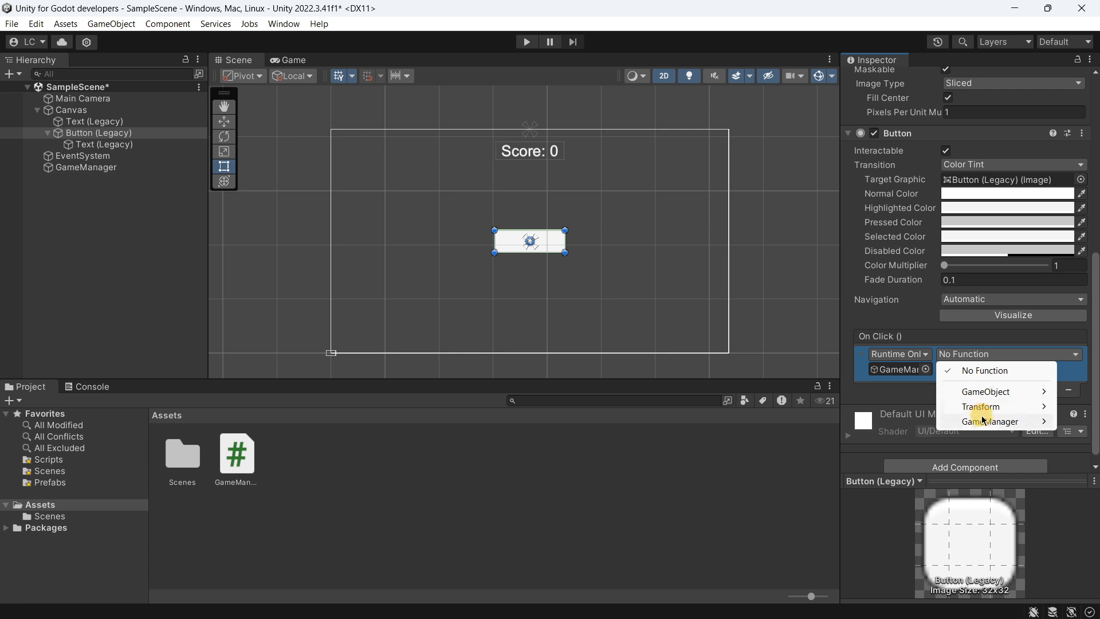
mouse_move(983, 422)
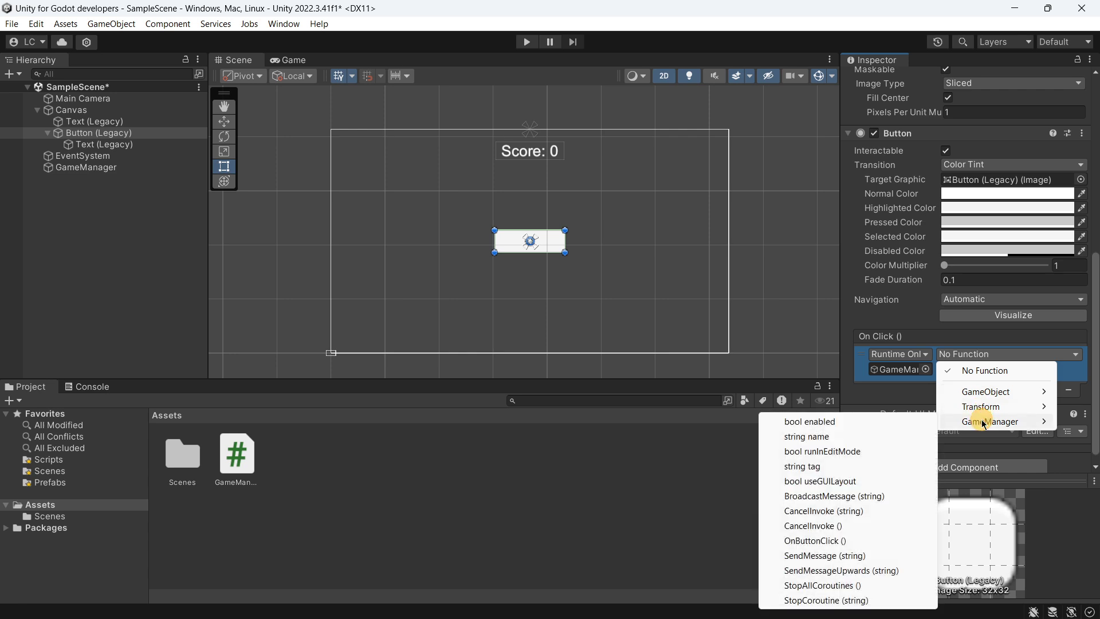
left_click(809, 540)
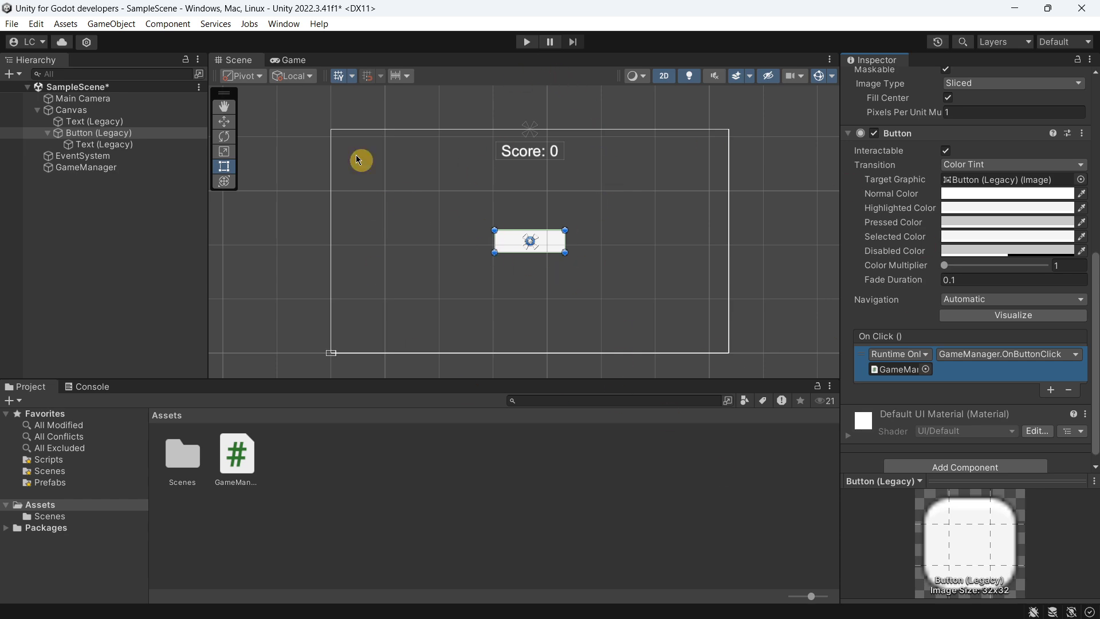
left_click(526, 41)
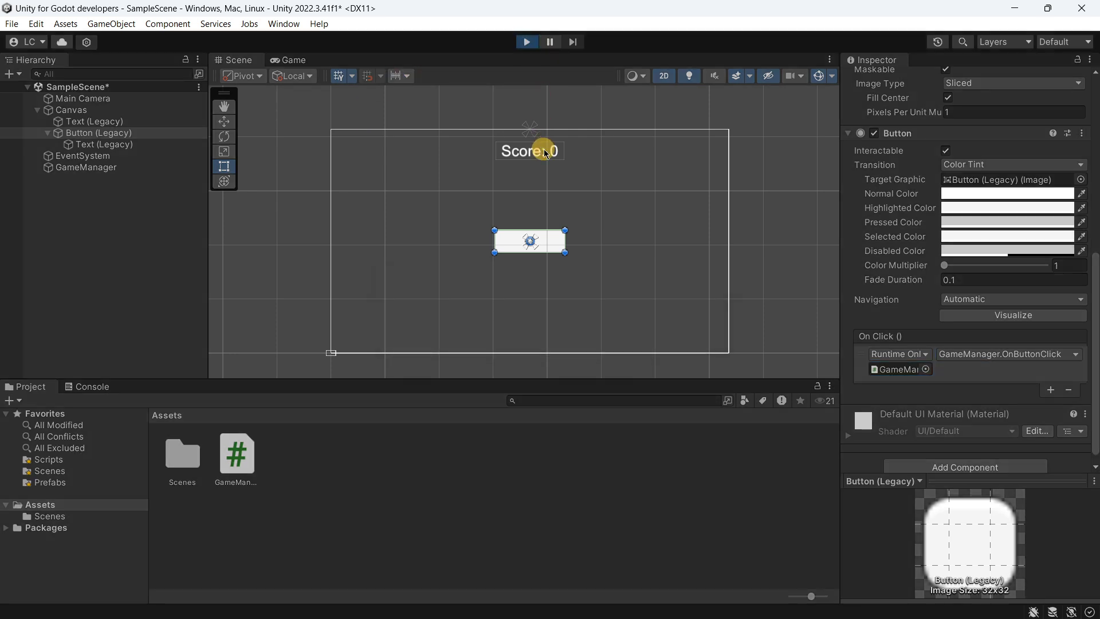
- Press +1 three times in the running game, then stop Play mode
left_click(538, 232)
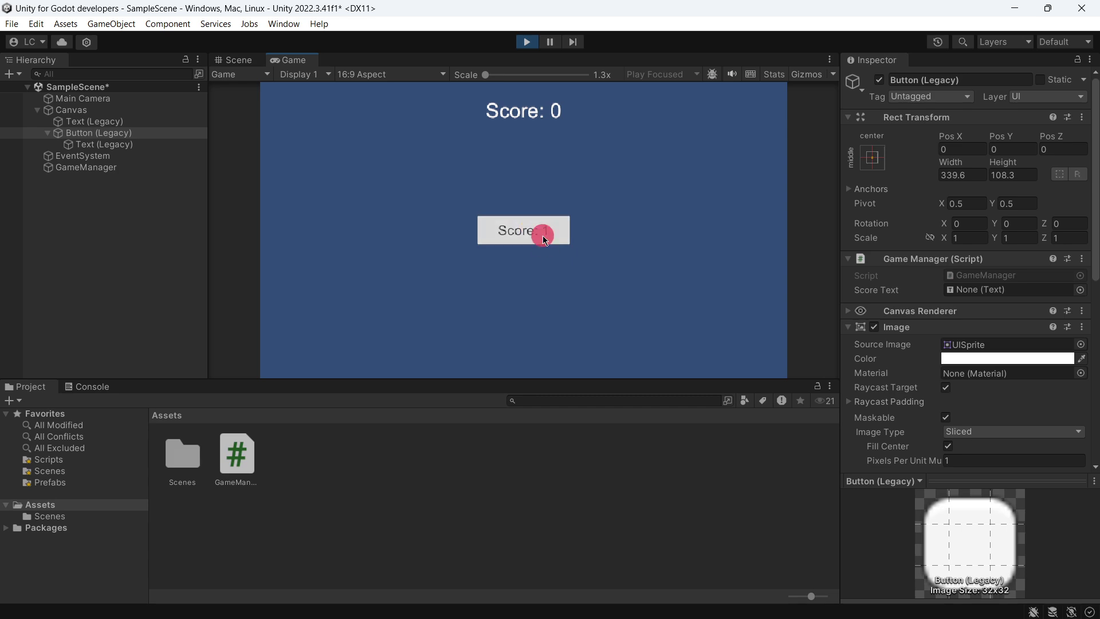
left_click(542, 235)
left_click(542, 235)
left_click(541, 236)
left_click(527, 42)
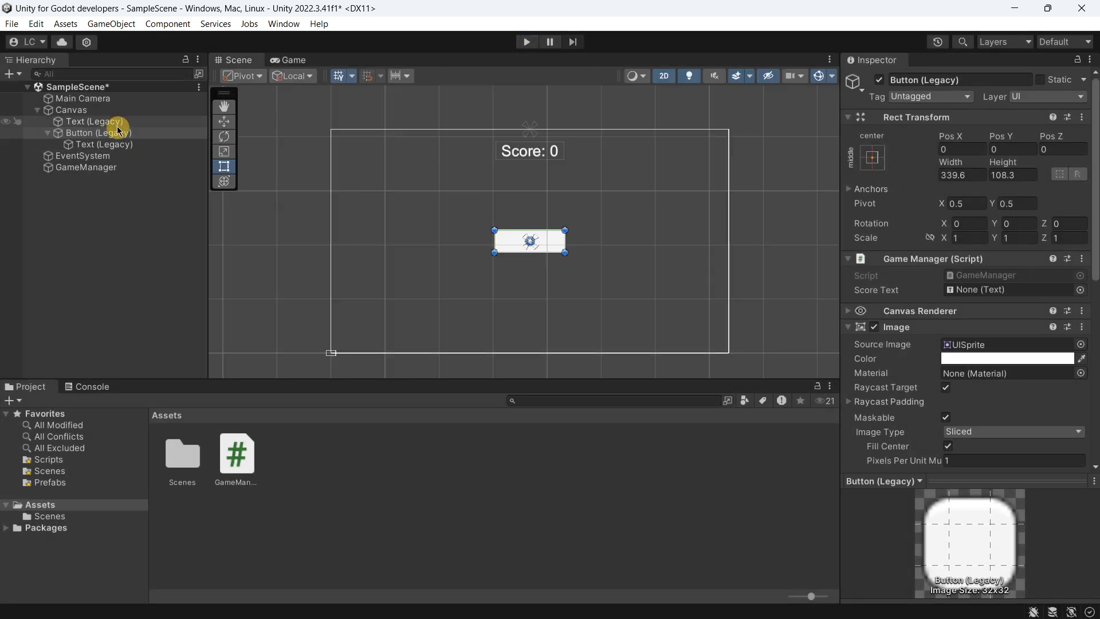
- Assign the Canvas Text (Legacy) score label to GameManager's Score Text
left_click(105, 168)
left_click(100, 122)
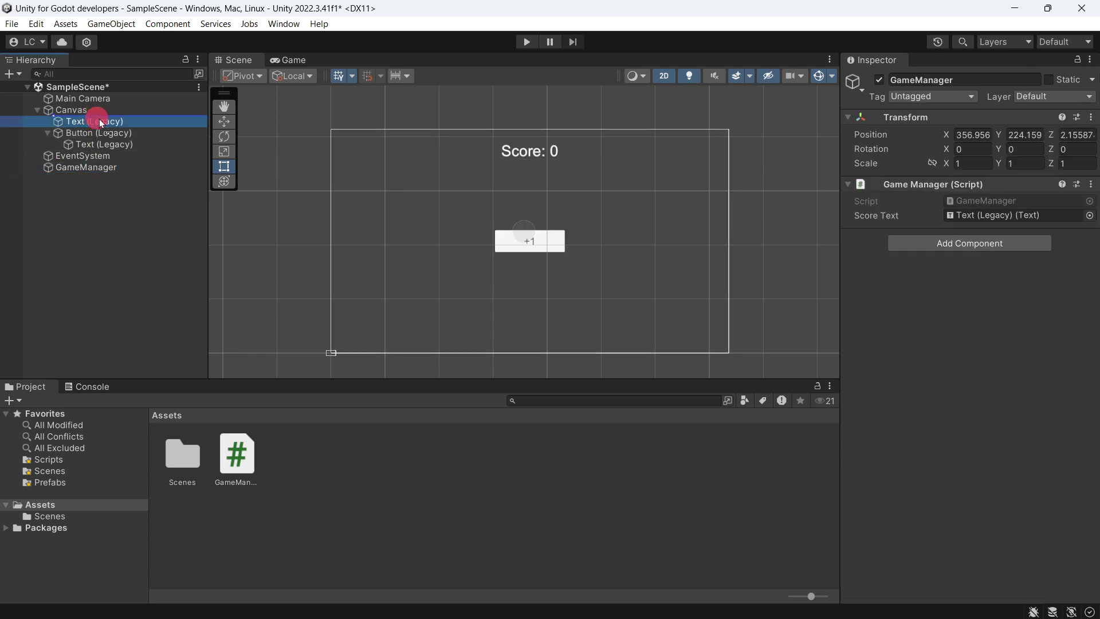
left_click_drag(100, 122, 918, 204)
- Run the scene and press +1 until the score reads 9, then stop
left_click(527, 42)
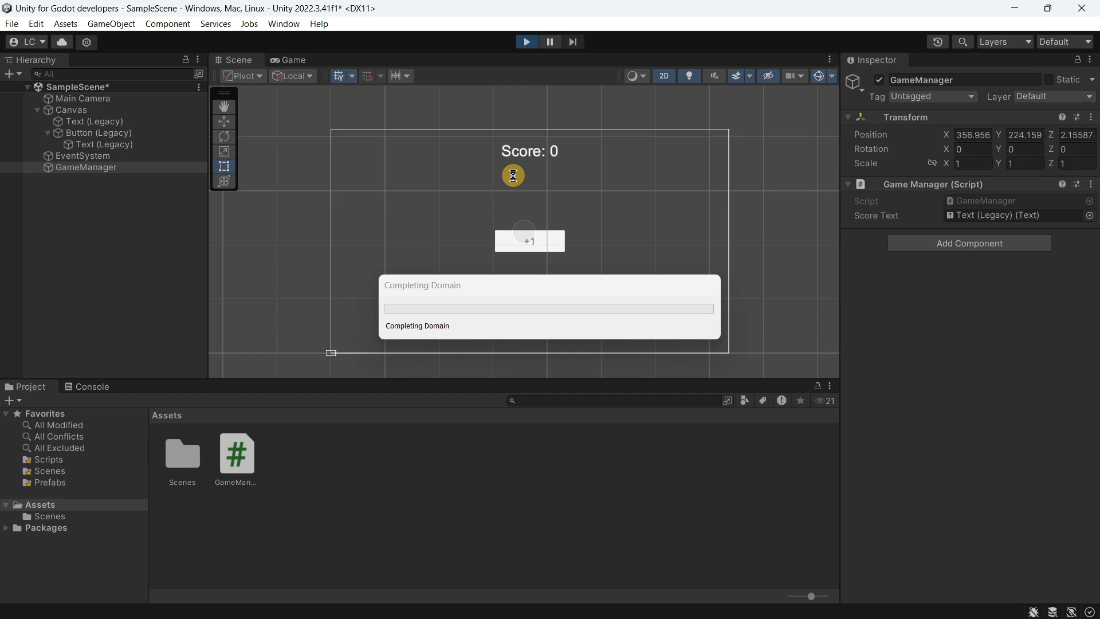
left_click(523, 237)
left_click(527, 243)
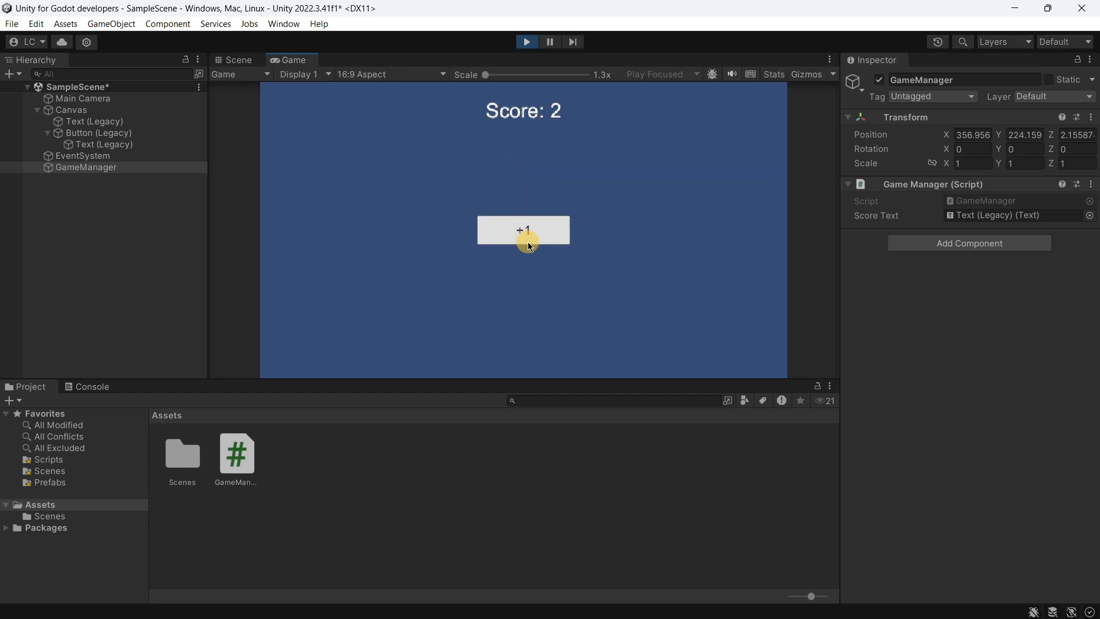
left_click(518, 244)
left_click(493, 242)
left_click(496, 242)
left_click(499, 242)
left_click(501, 242)
left_click(504, 242)
left_click(504, 242)
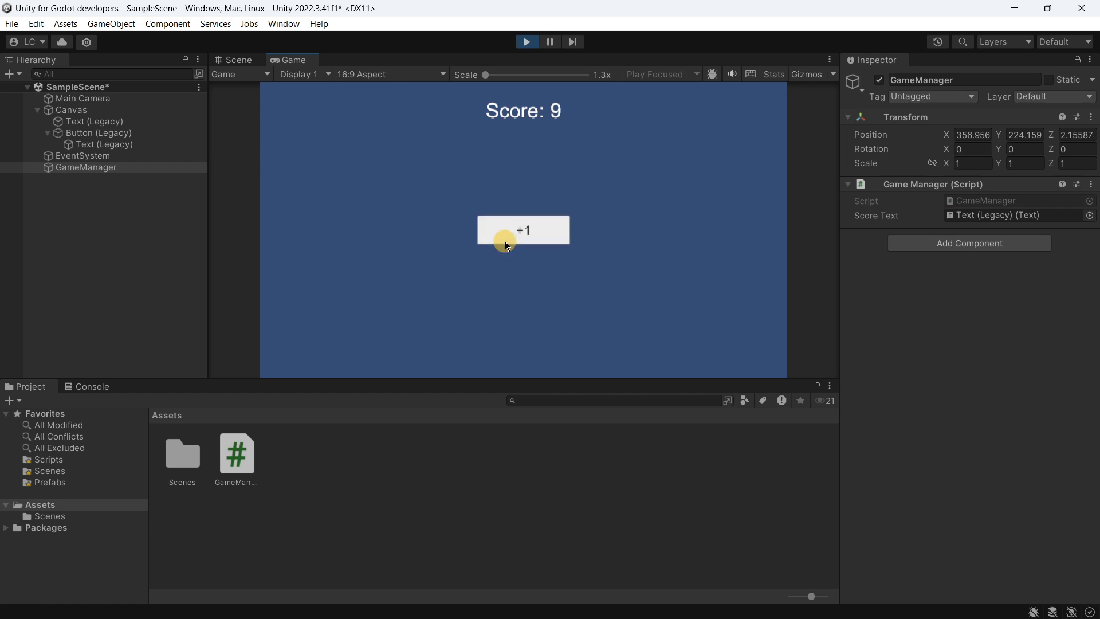
left_click(525, 42)
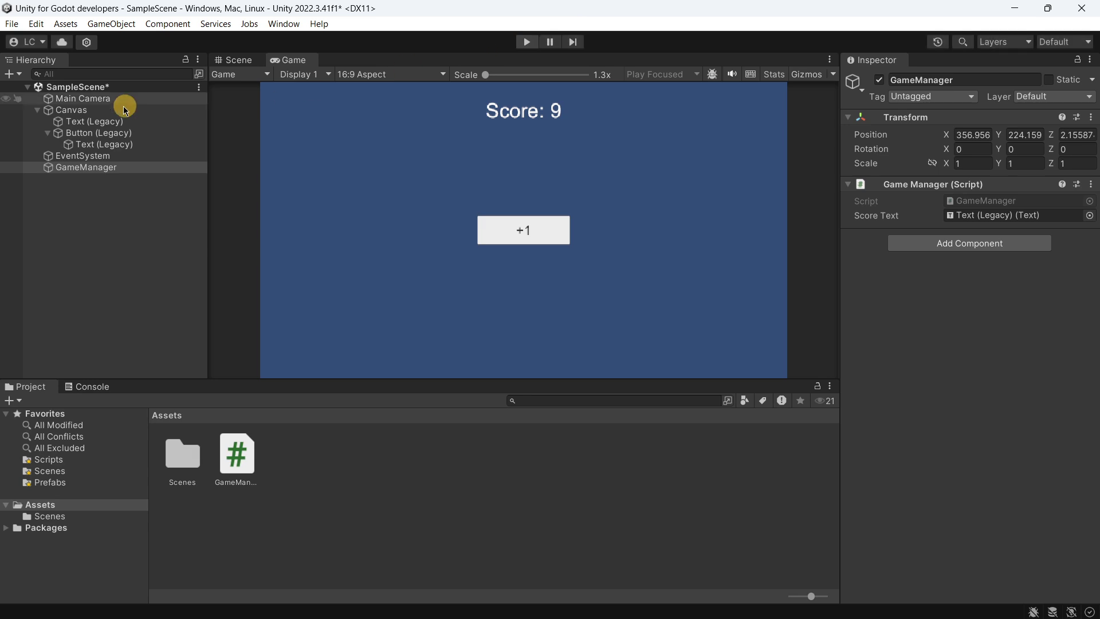
- Change the Main Camera background colour from blue to grey
left_click(83, 98)
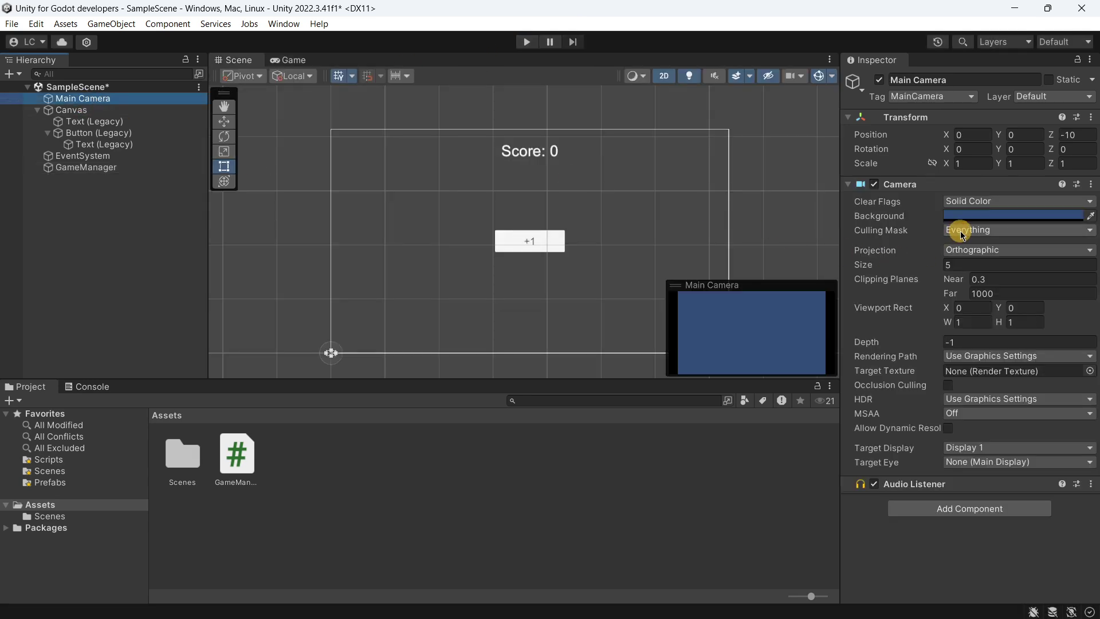
left_click(962, 215)
left_click_drag(994, 313, 959, 341)
left_click(1086, 209)
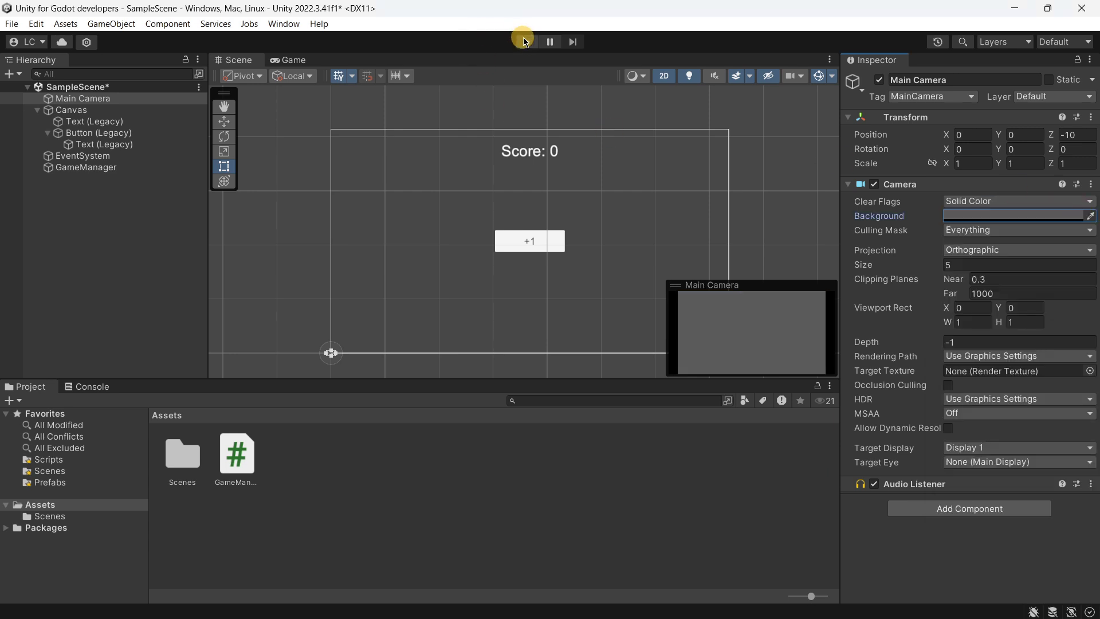
- Run the scene, press +1 until Score: 5, stop, and switch to Godot
left_click(524, 41)
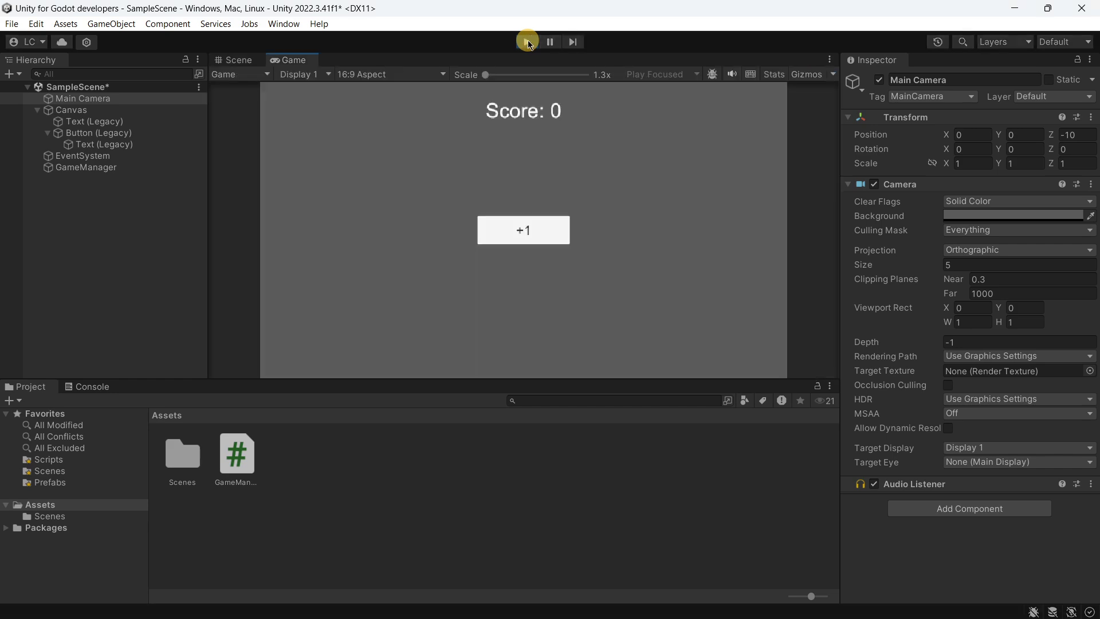
left_click(507, 243)
left_click(506, 243)
left_click(506, 242)
left_click(505, 242)
left_click(504, 240)
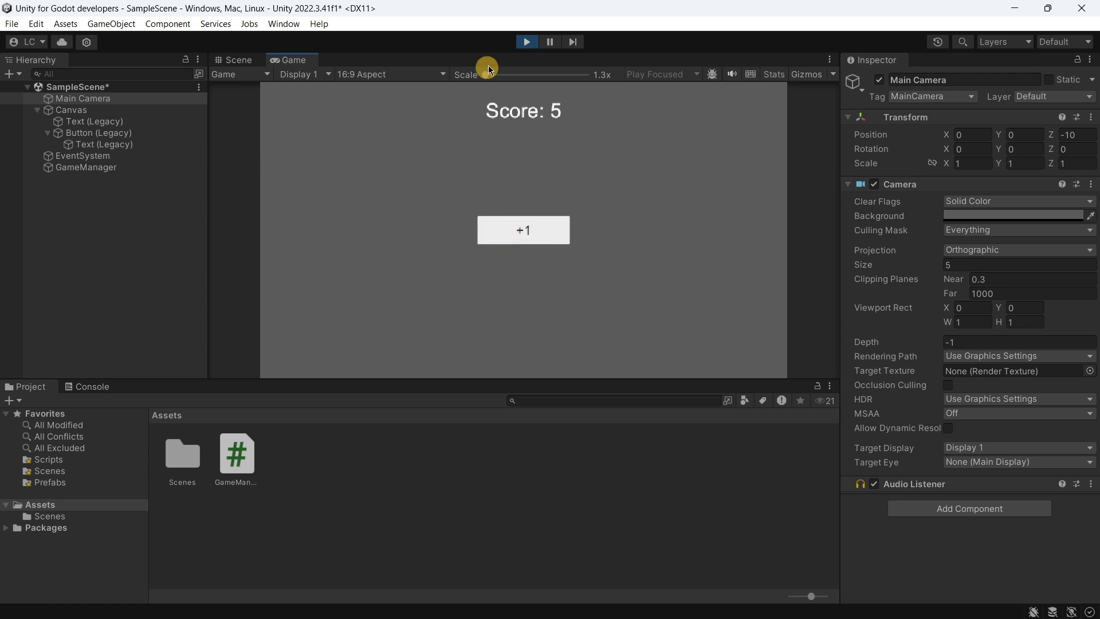
left_click(526, 42)
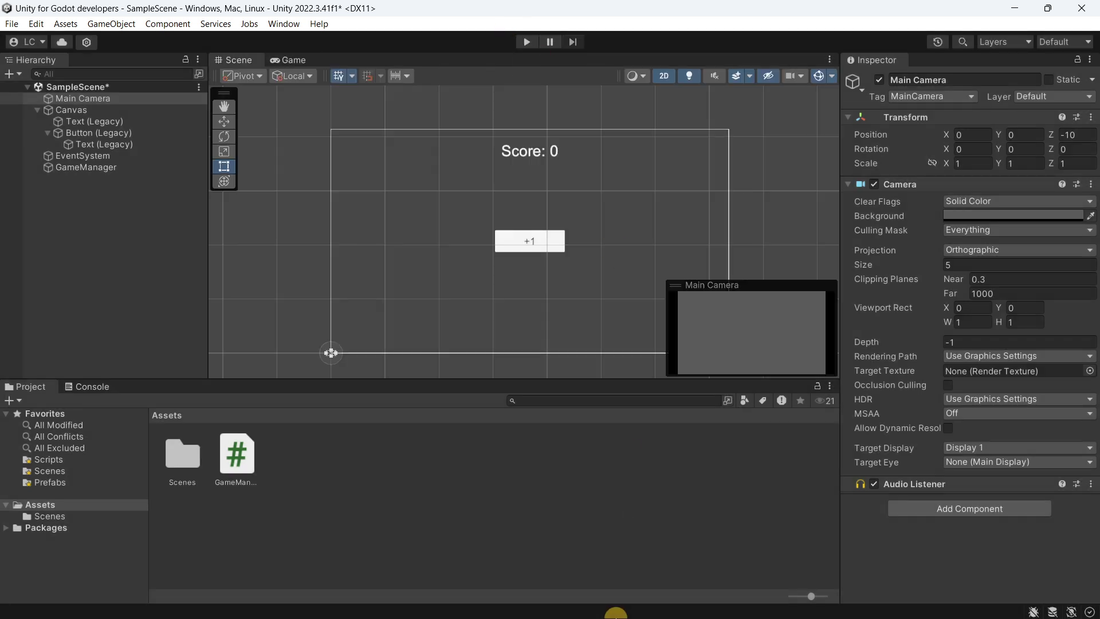
left_click(817, 603)
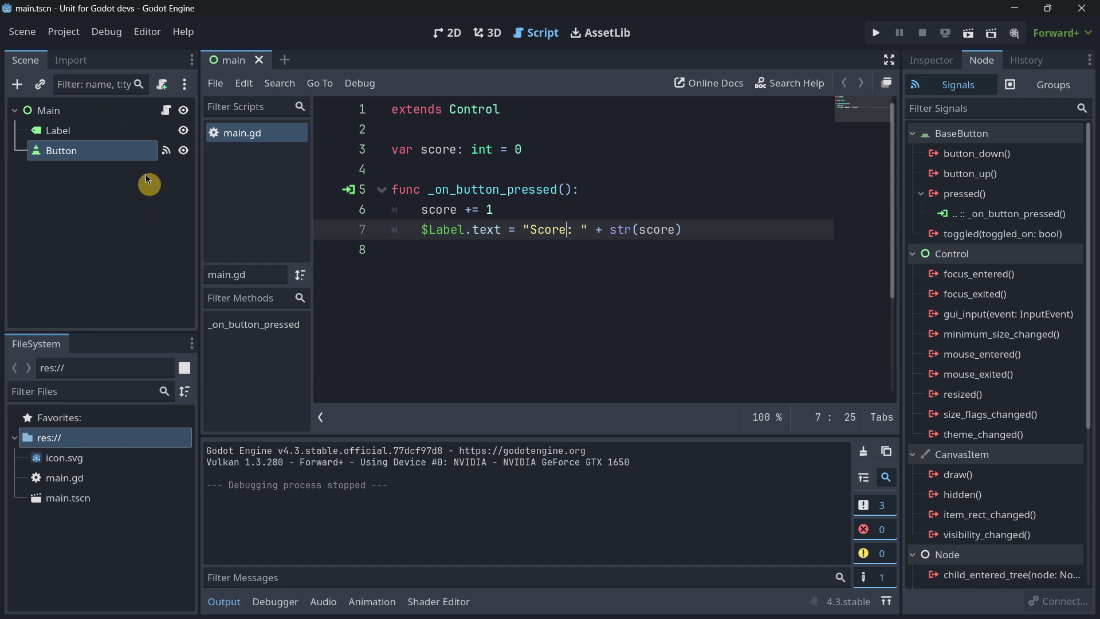
- Highlight the var score: int = 0 declaration and the _on_button_pressed function in main.gd
left_click_drag(533, 148, 360, 162)
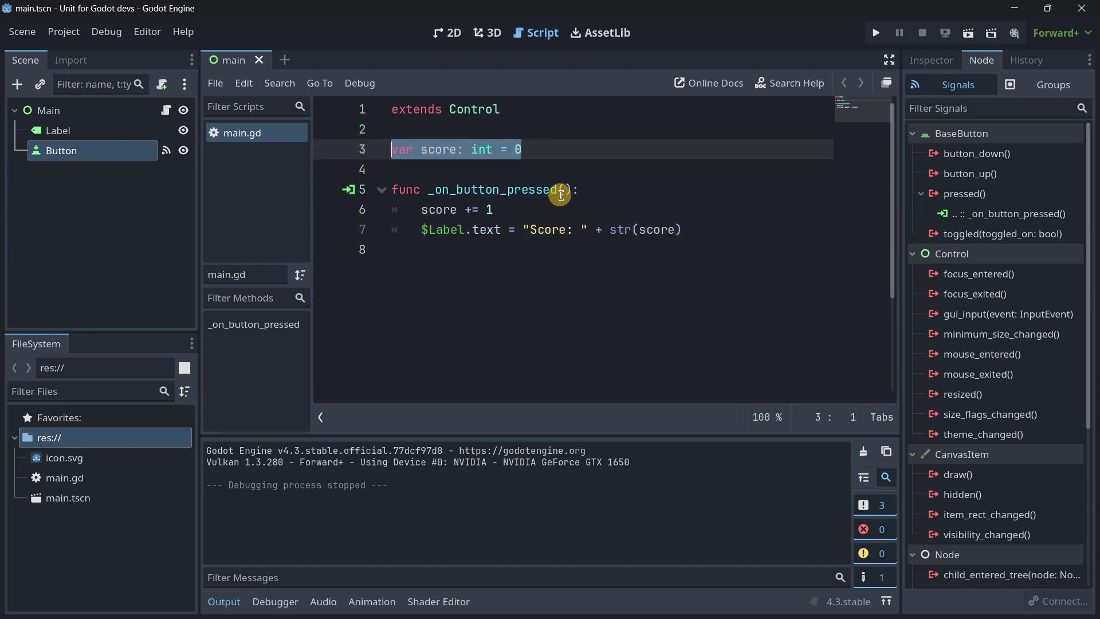
left_click_drag(696, 229, 338, 189)
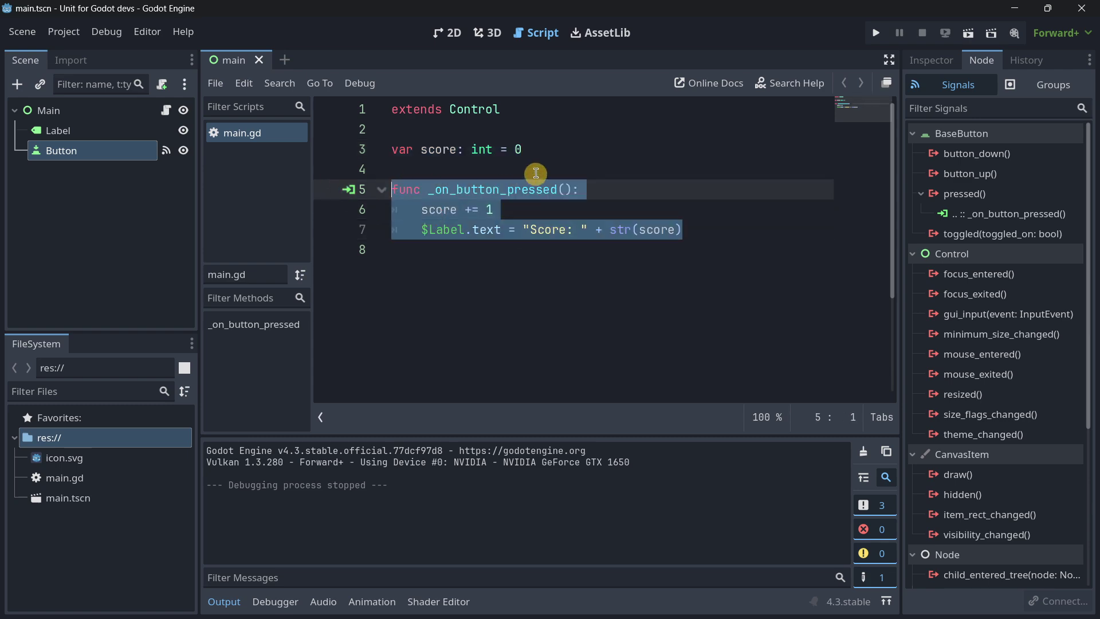
left_click_drag(536, 148, 338, 163)
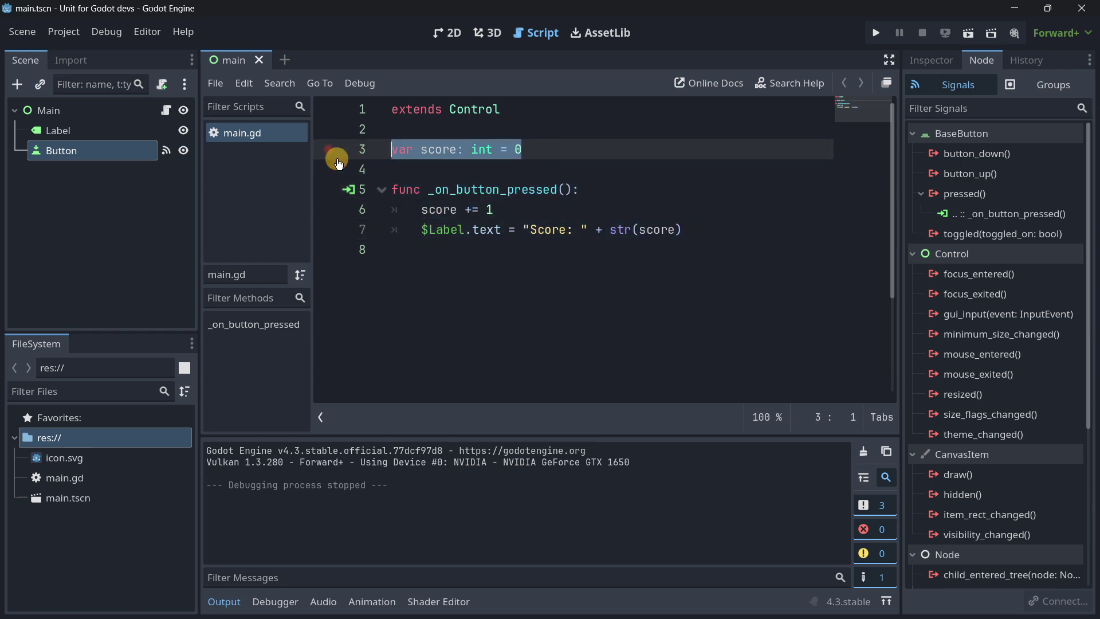